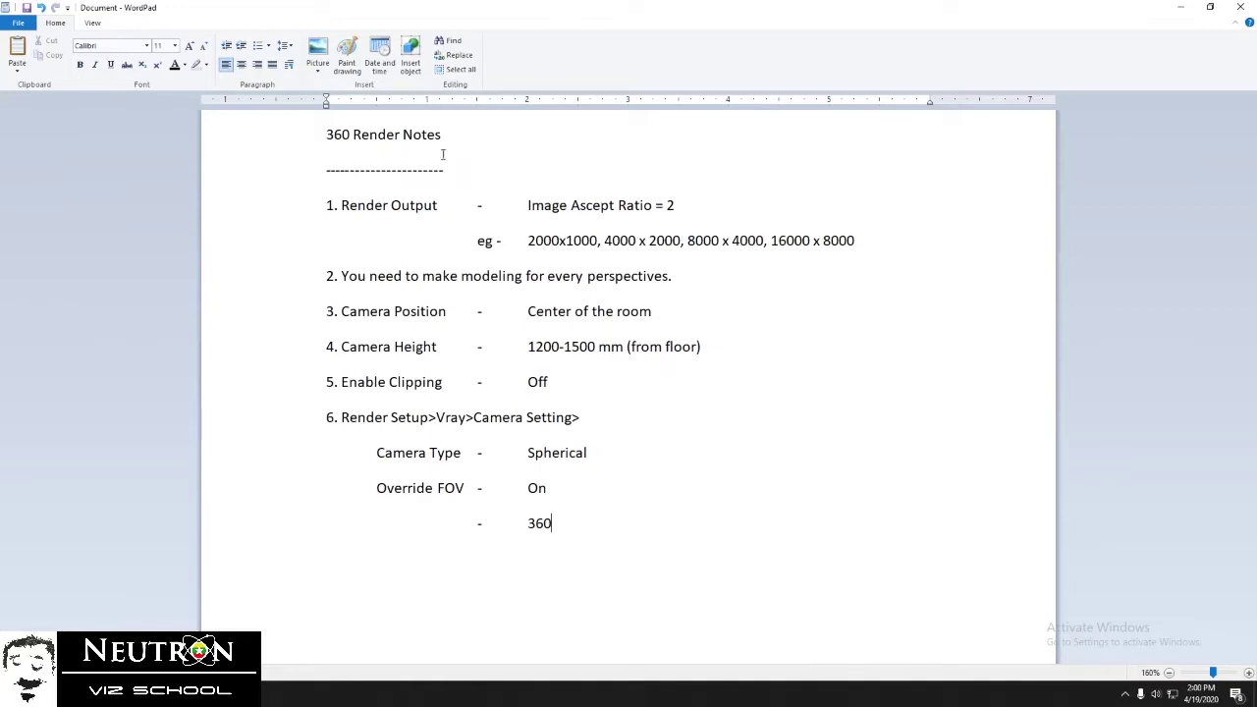
Highlight the Render Output note in WordPad, then switch to 3ds Max and open Render Setup.
click(321, 211)
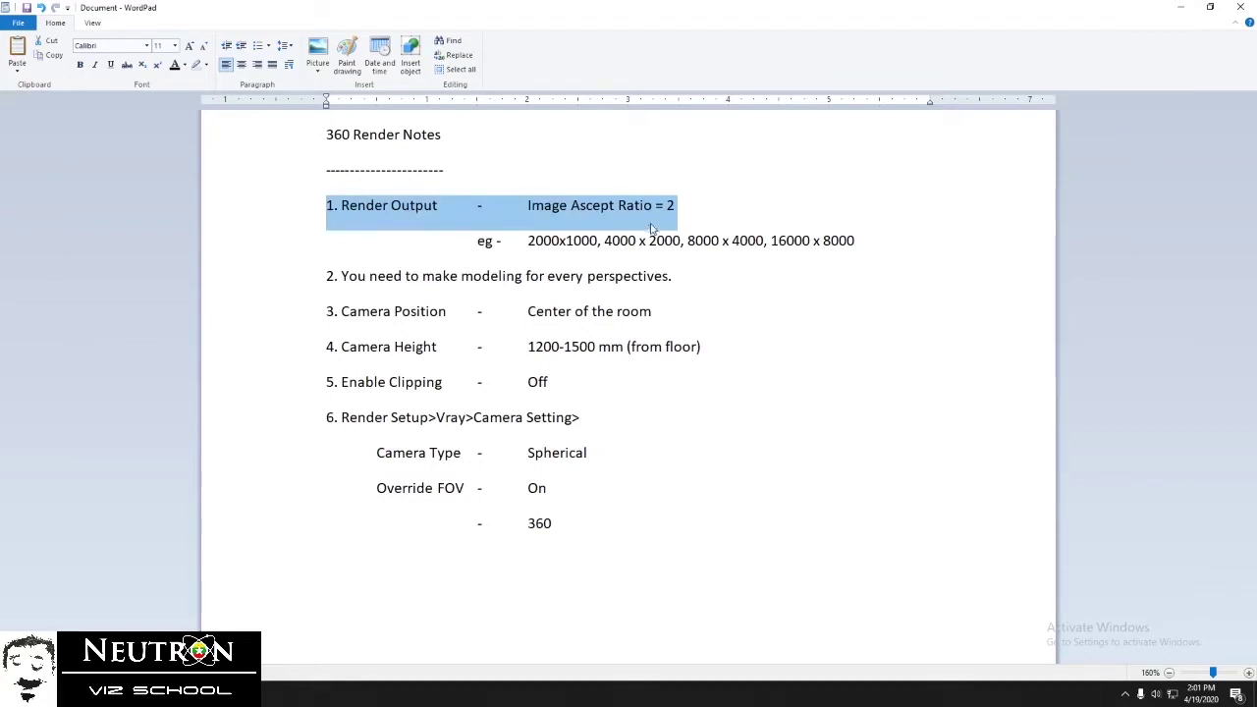
key(alt+Tab)
click(592, 478)
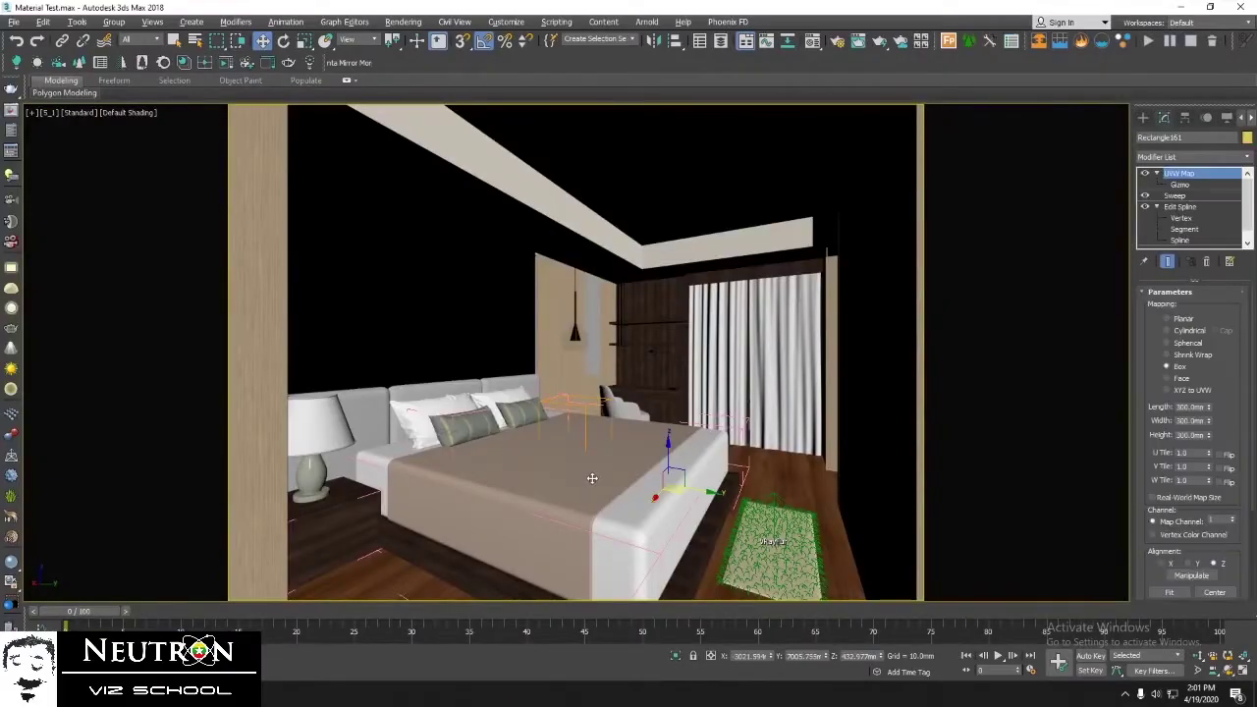
click(403, 22)
click(438, 91)
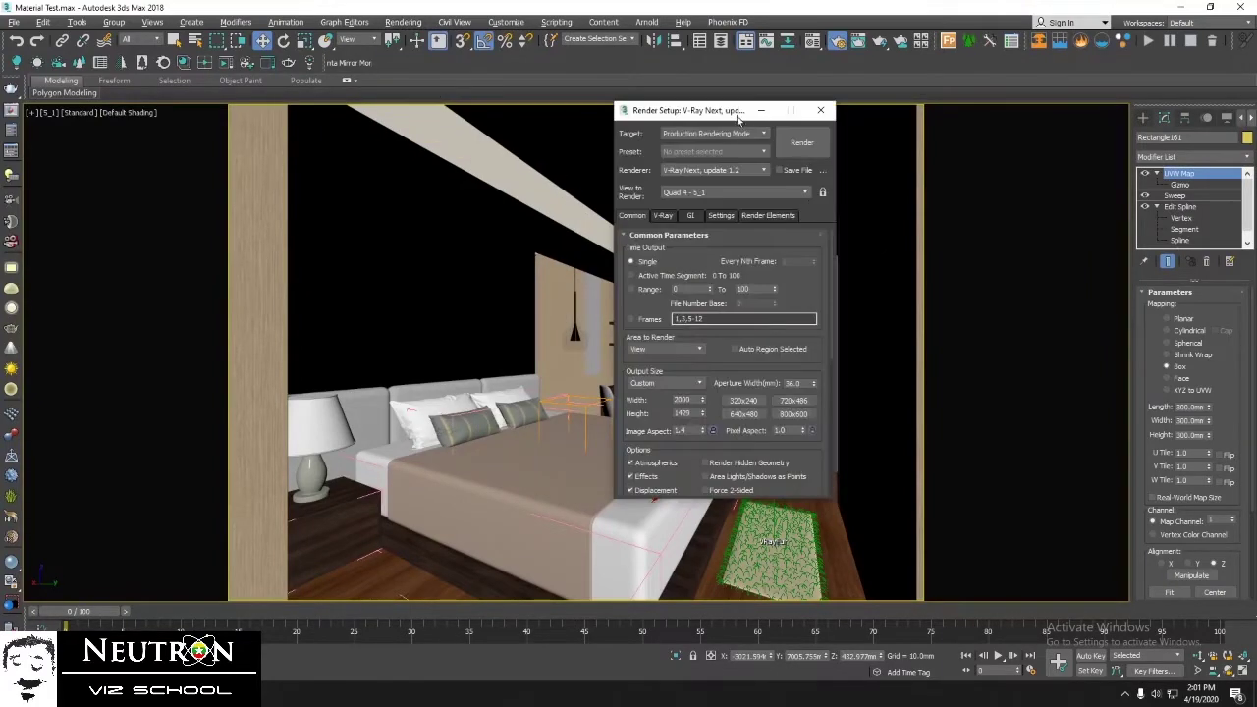
drag(736, 116, 868, 108)
Set the image aspect ratio to 2 in the output size settings.
scroll(801, 314, down, 1)
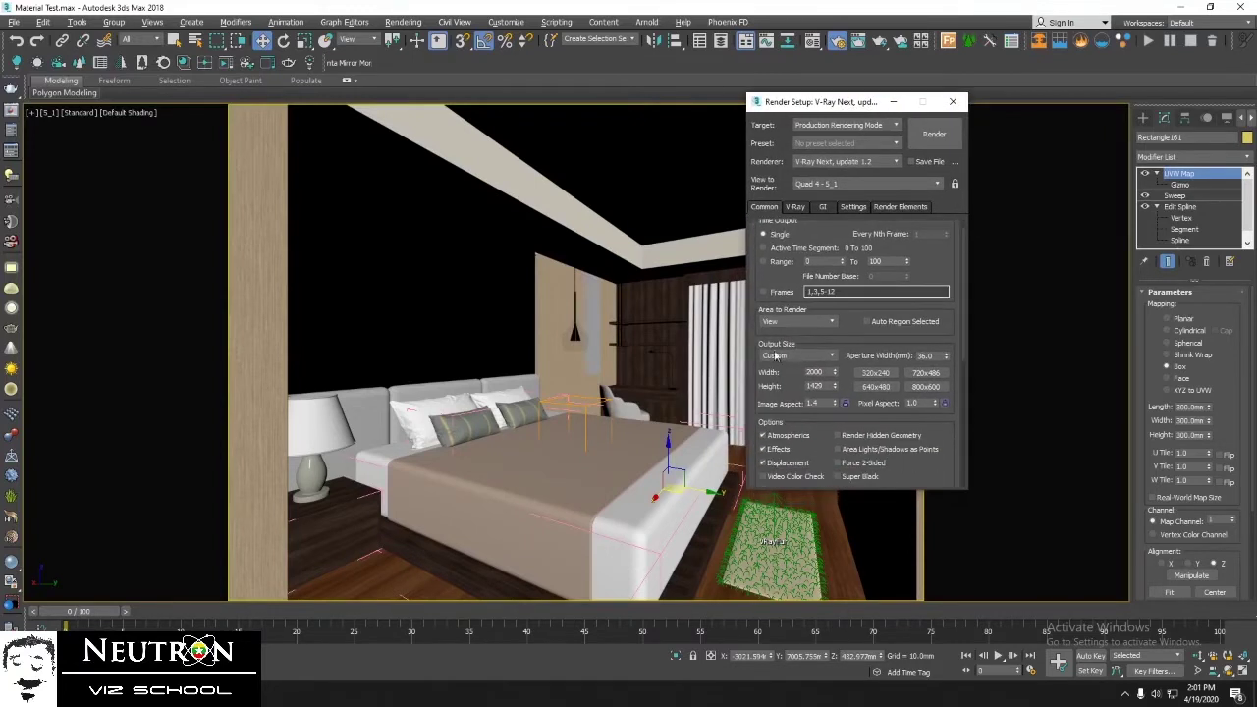
scroll(783, 363, down, 1)
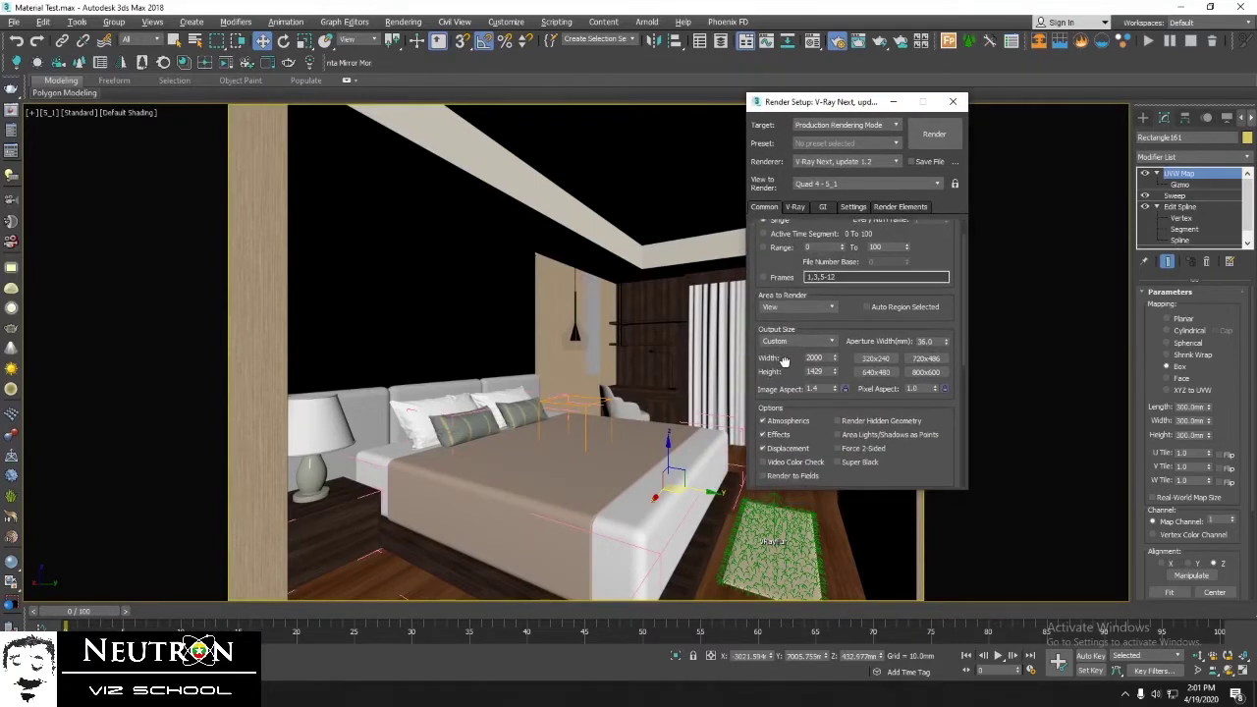
scroll(783, 361, down, 1)
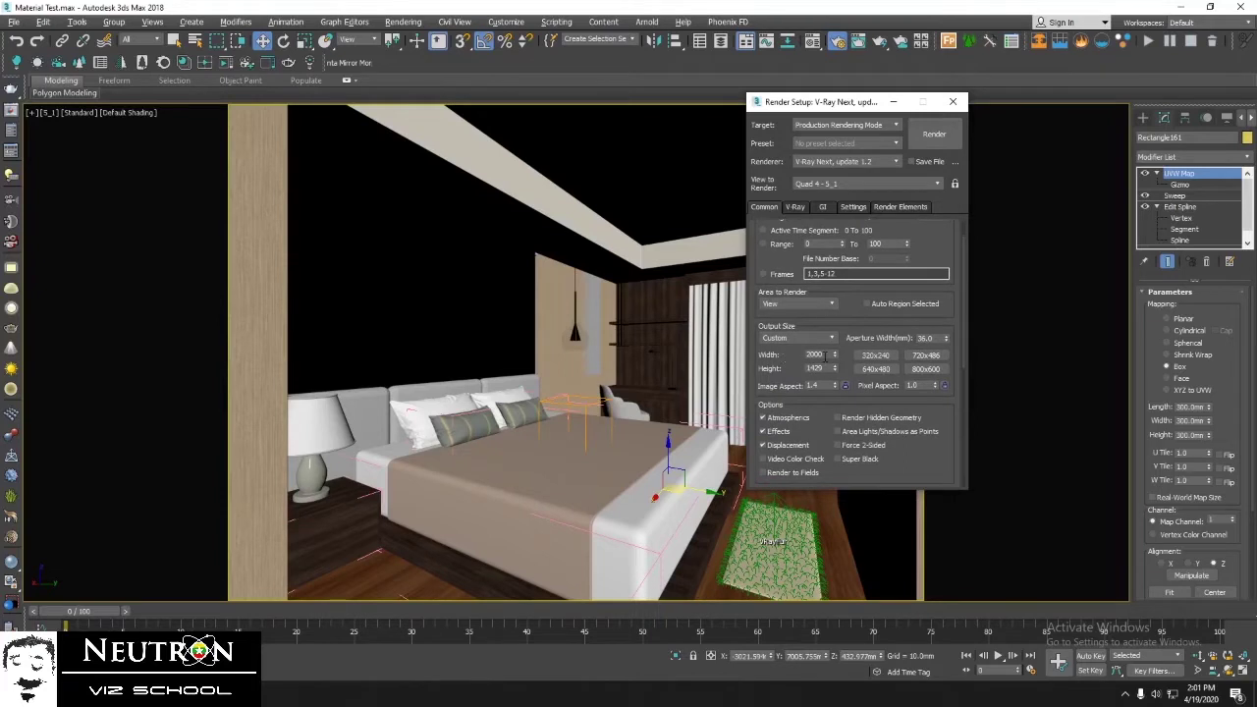
double_click(814, 355)
double_click(822, 369)
double_click(827, 385)
text(2)
key(Return)
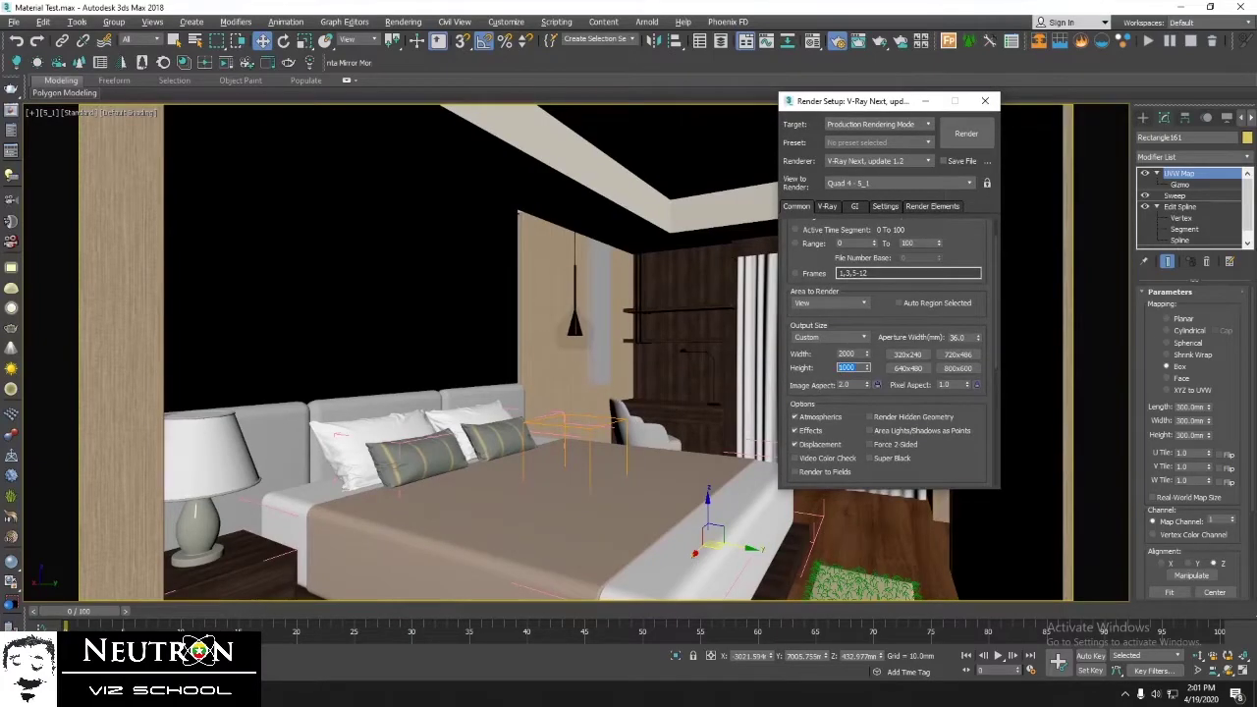
Switch to WordPad and highlight the example output sizes, from 2000x1000 to 16000 x 8000.
key(alt+Tab)
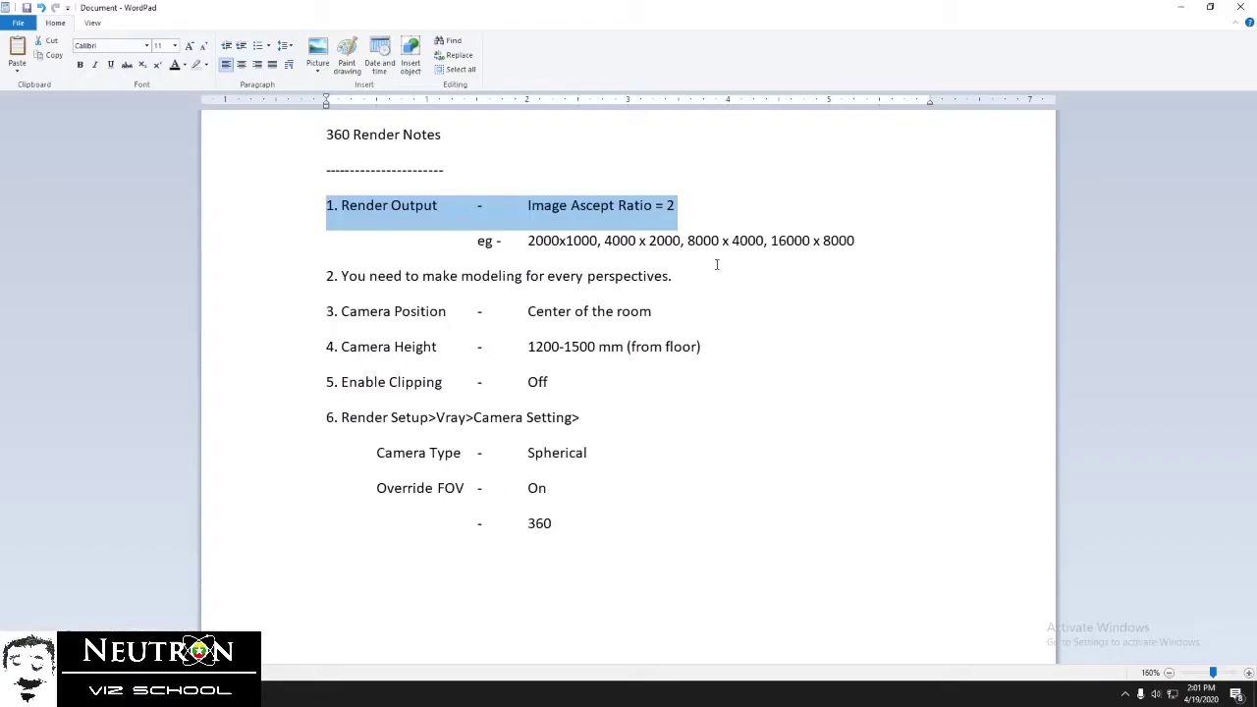
click(744, 272)
drag(528, 243, 855, 245)
click(597, 244)
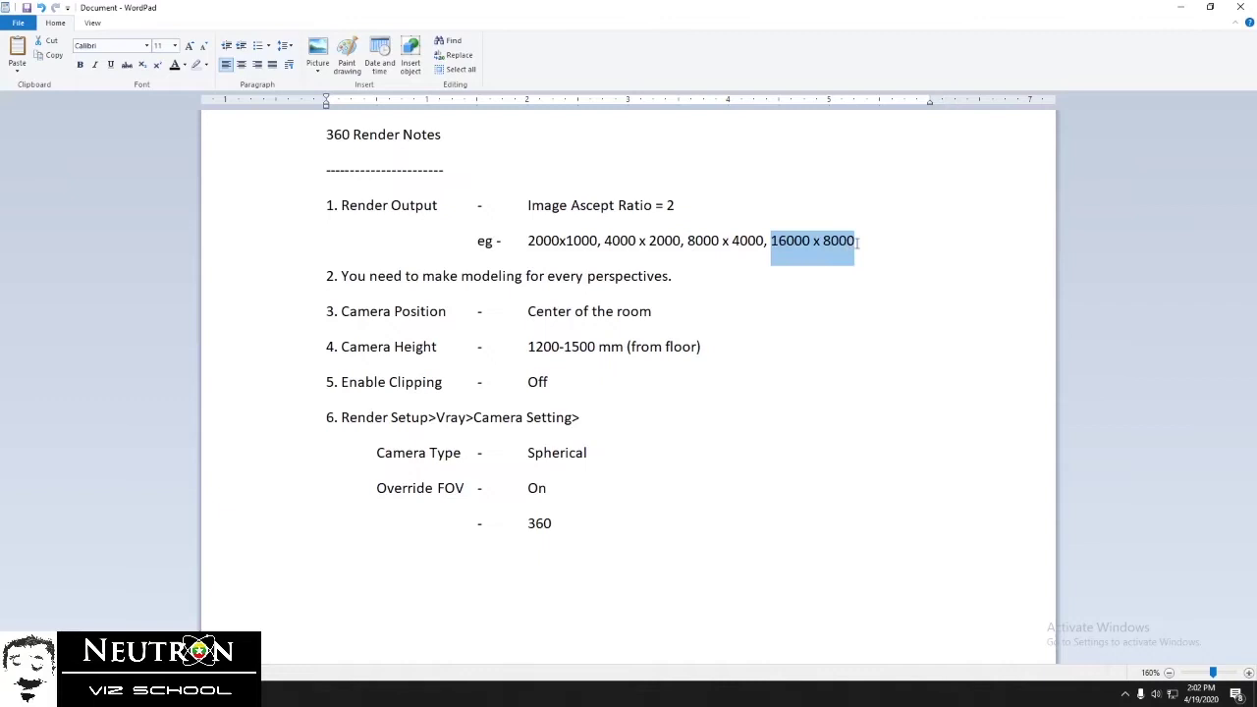
click(719, 209)
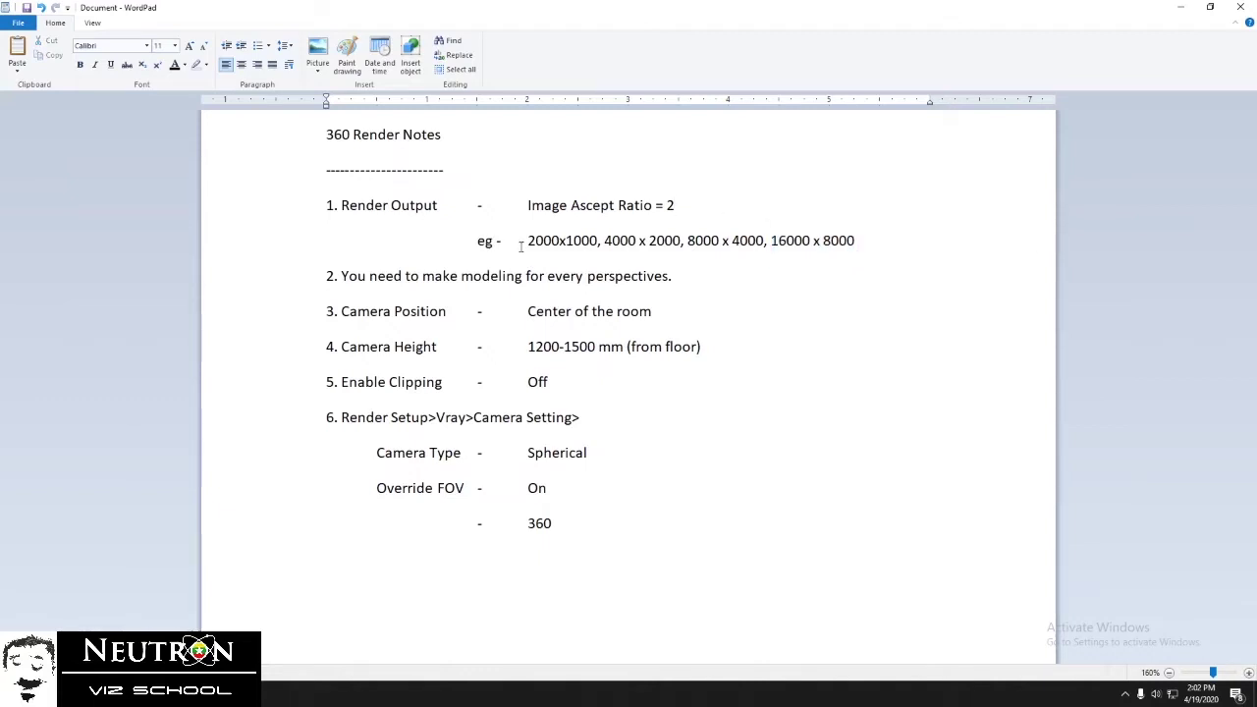
drag(527, 244, 606, 241)
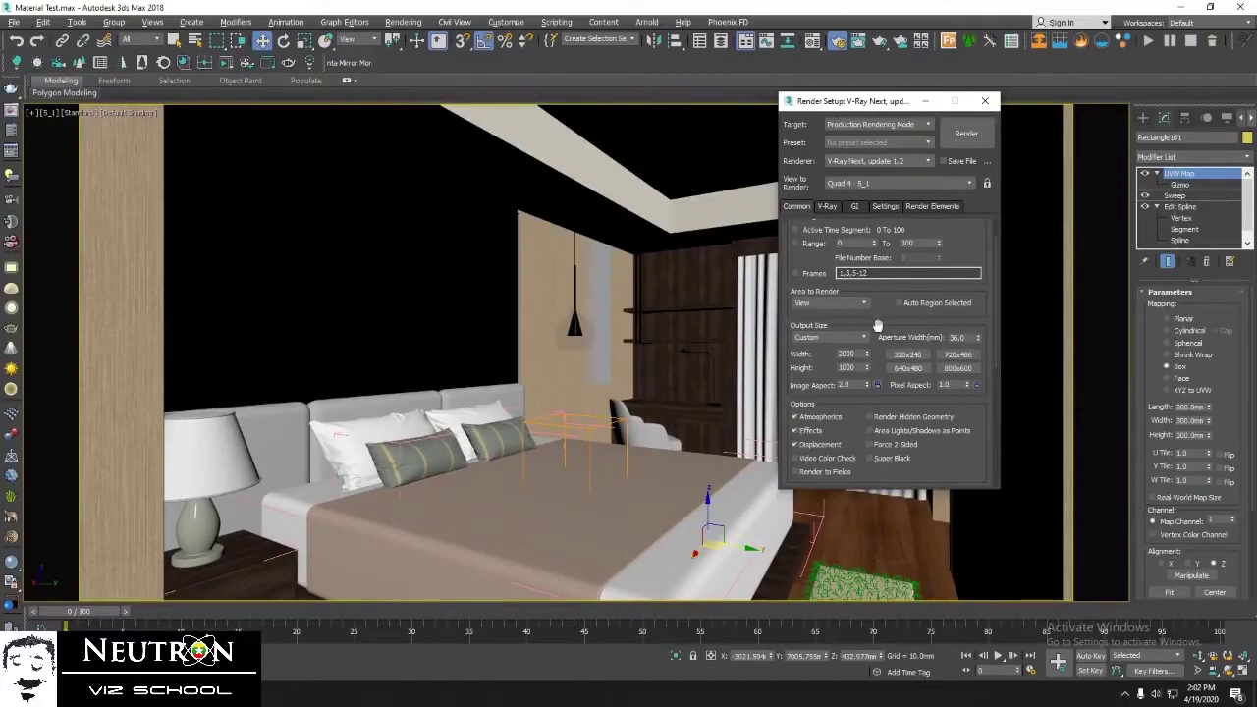
Return to 3ds Max, check the output width and height, and lock the image aspect ratio.
scroll(877, 325, down, 1)
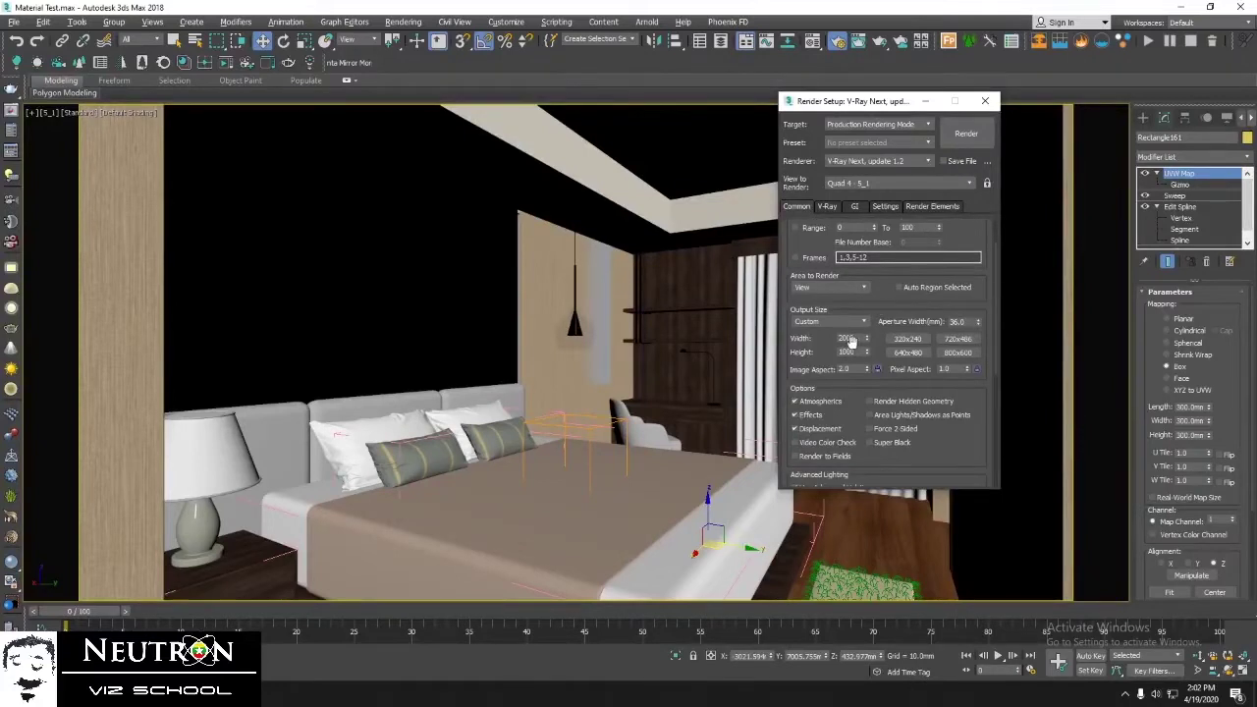
double_click(849, 338)
drag(859, 352, 819, 351)
drag(882, 109, 871, 107)
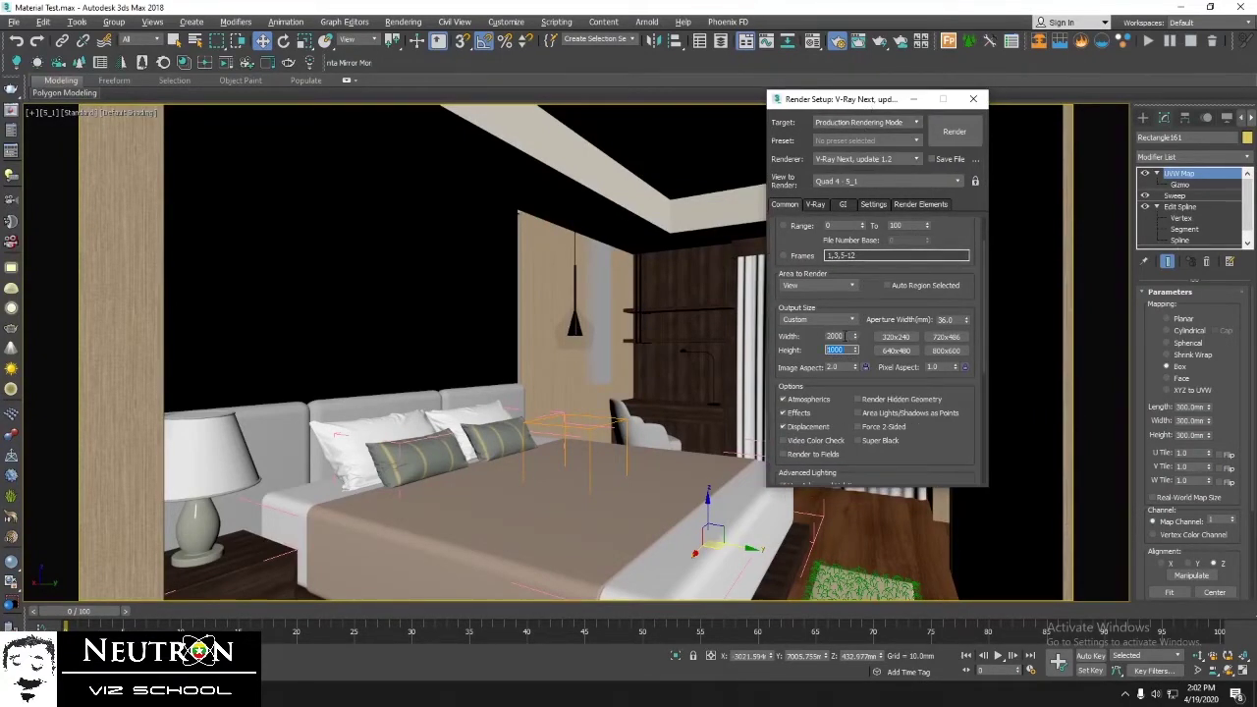
double_click(843, 336)
double_click(846, 350)
double_click(843, 367)
click(866, 368)
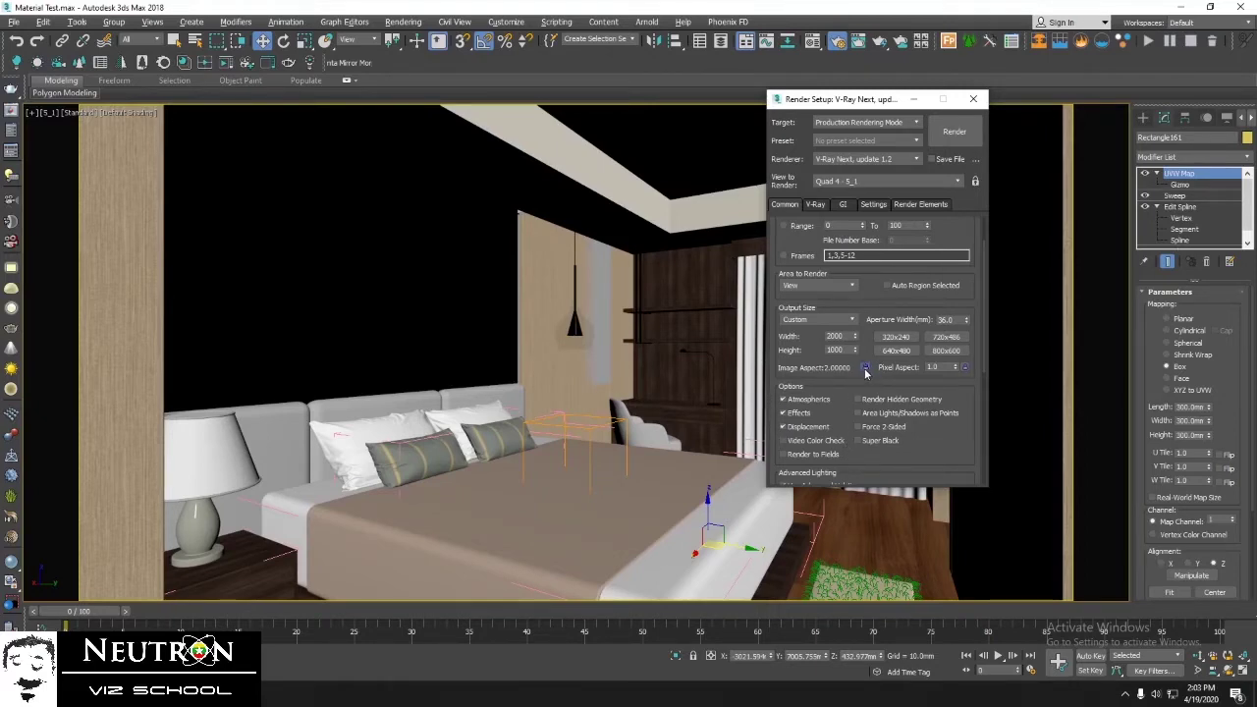
Test the locked aspect ratio by changing the output width and returning it to 2000.
double_click(840, 336)
text(4)
text(2)
drag(866, 100, 913, 108)
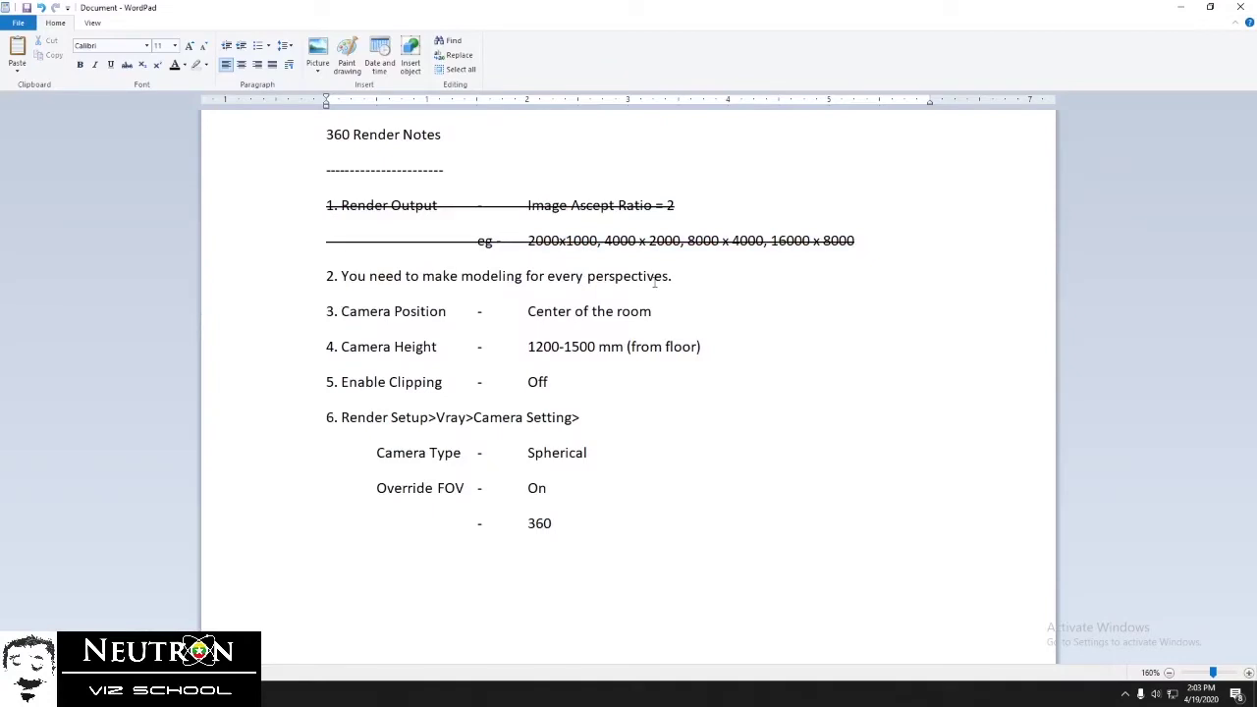
Switch to WordPad, strike through notes 1 and 2, and highlight the Camera Position note.
click(678, 278)
drag(327, 276, 678, 283)
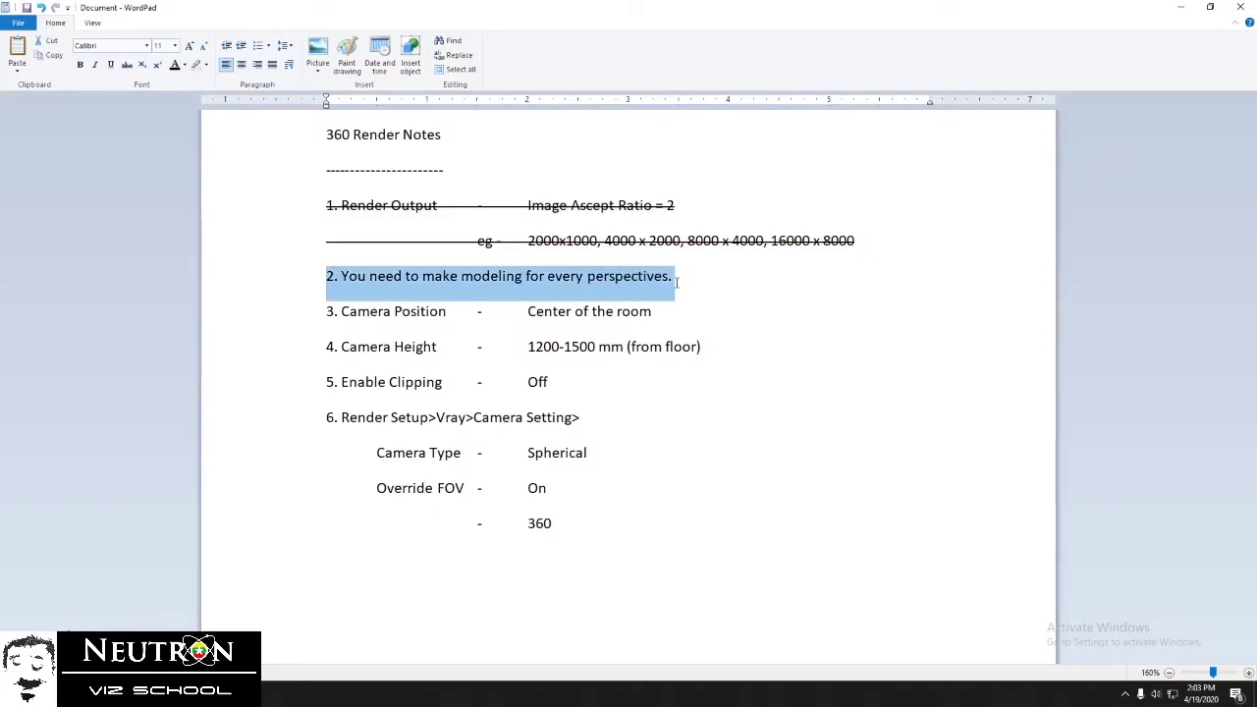
click(126, 65)
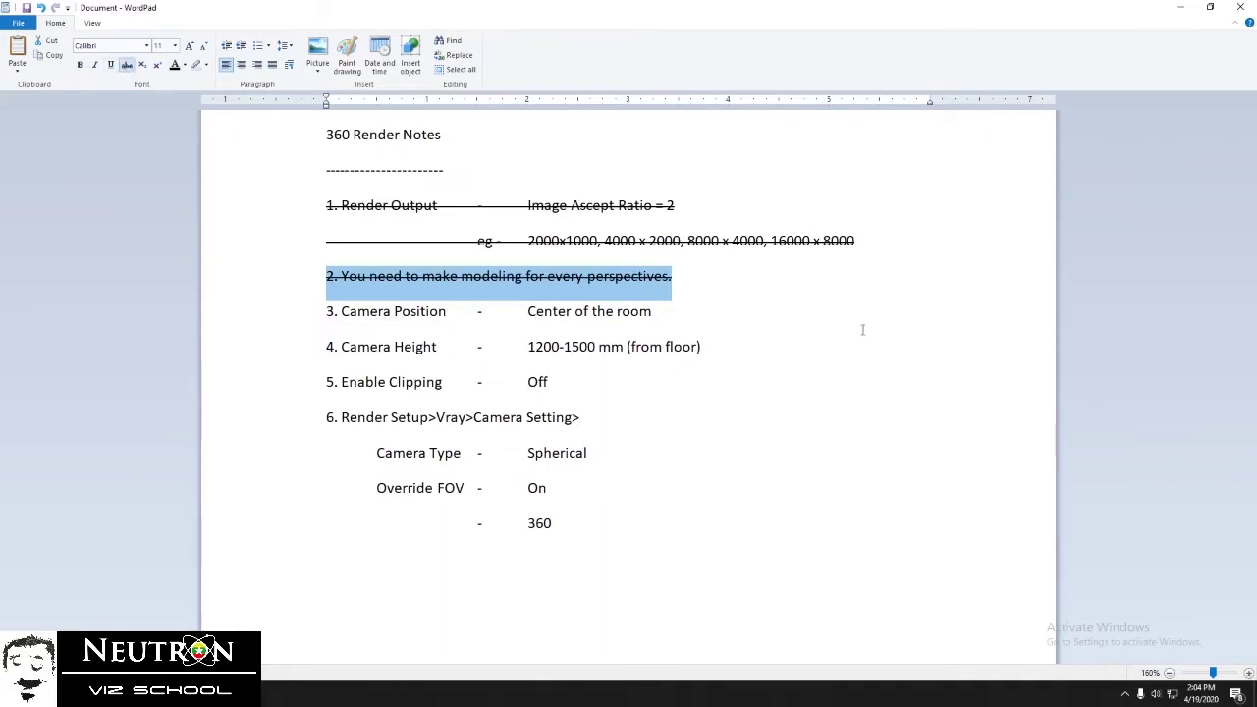
click(674, 314)
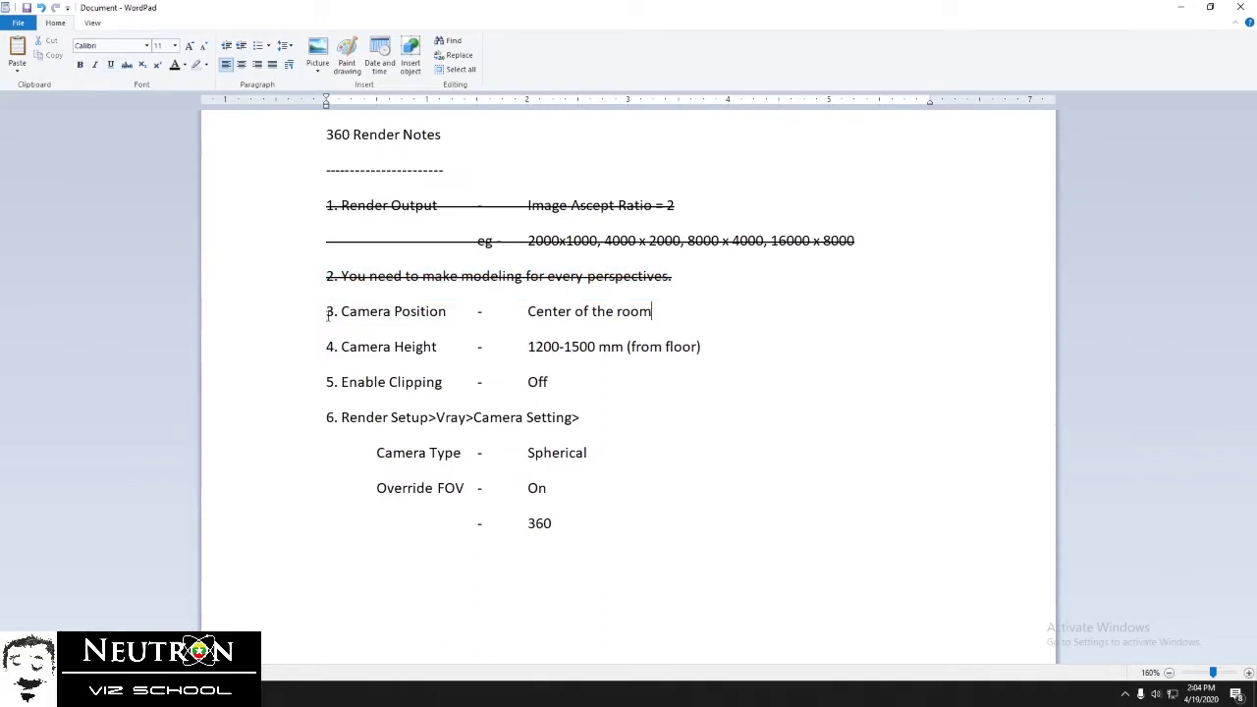
drag(328, 312, 652, 308)
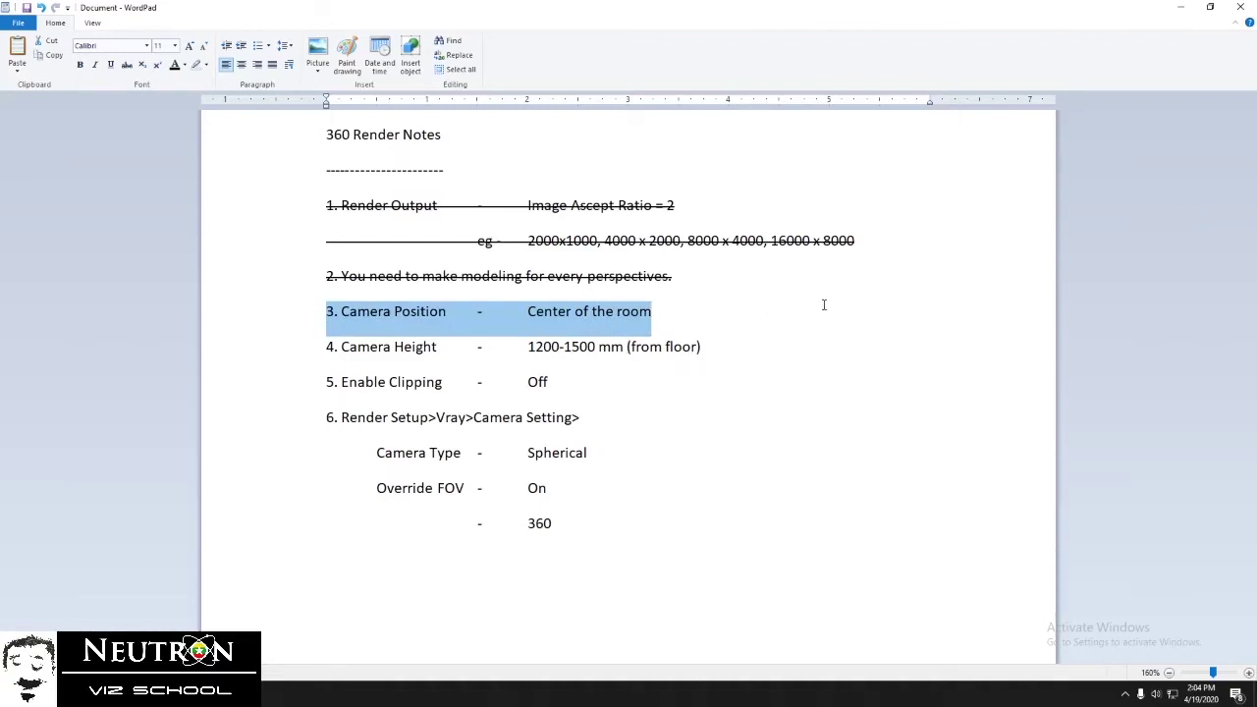
Switch to 3ds Max, close Render Setup and show the scene in Top view.
key(alt+Tab)
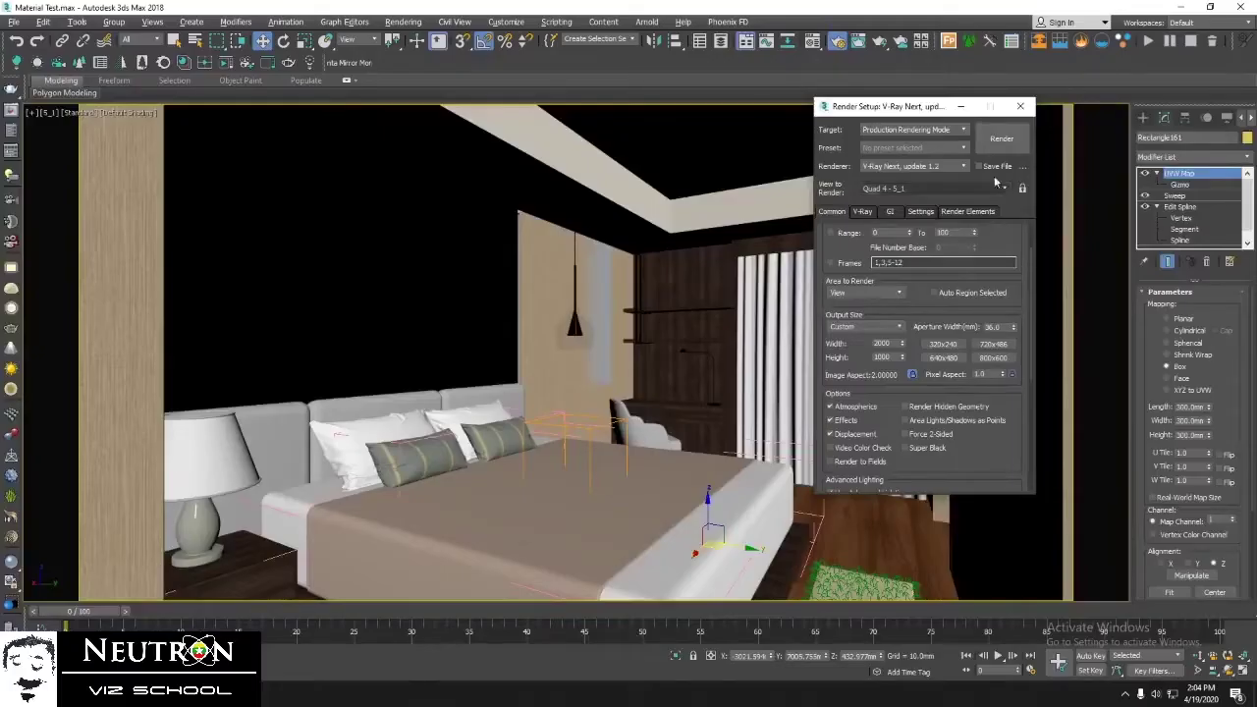
click(1022, 106)
key(t)
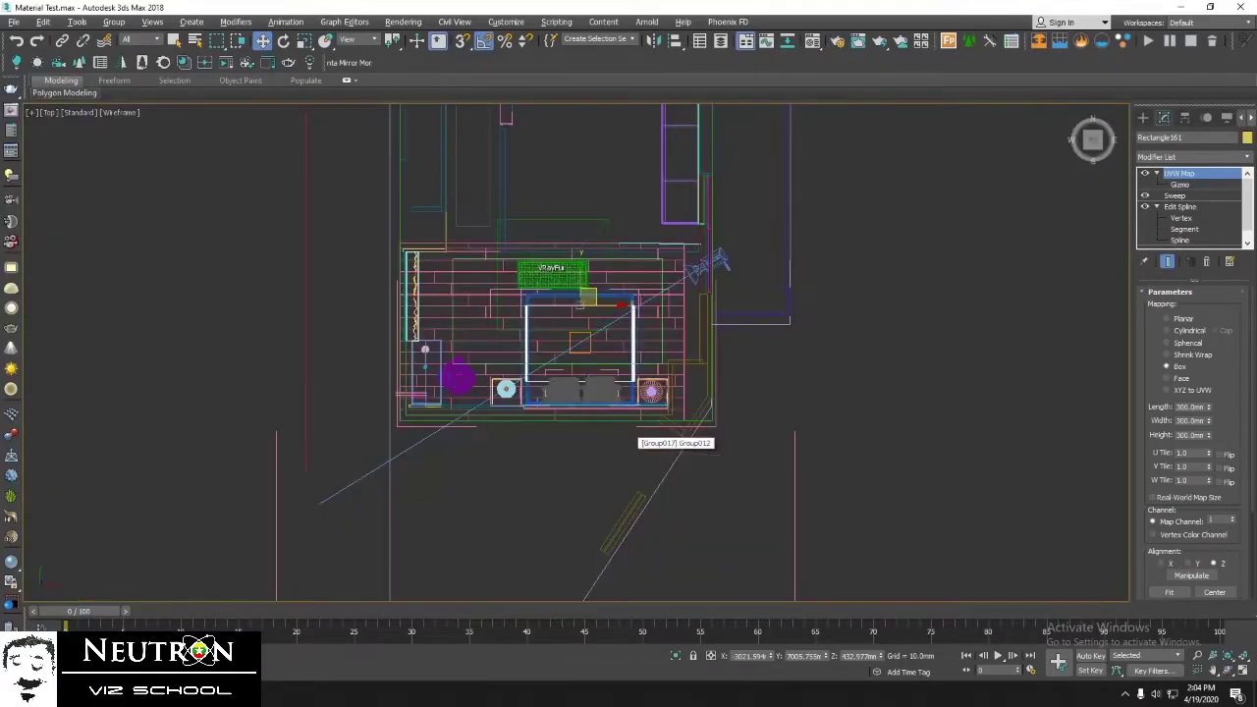
Isolate the 5_1 camera, examine the camera and its target, and end the isolation.
click(573, 459)
click(723, 265)
middle_drag(723, 267, 620, 237)
key(alt+q)
click(850, 319)
click(538, 351)
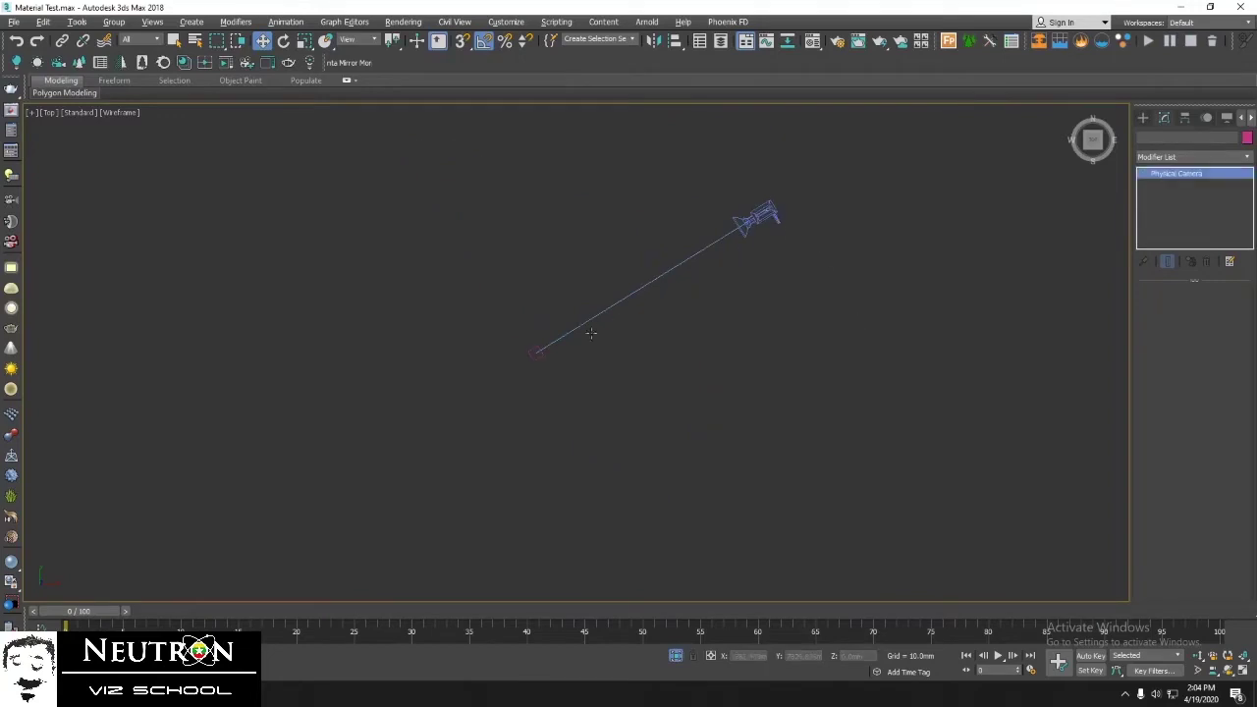
click(539, 351)
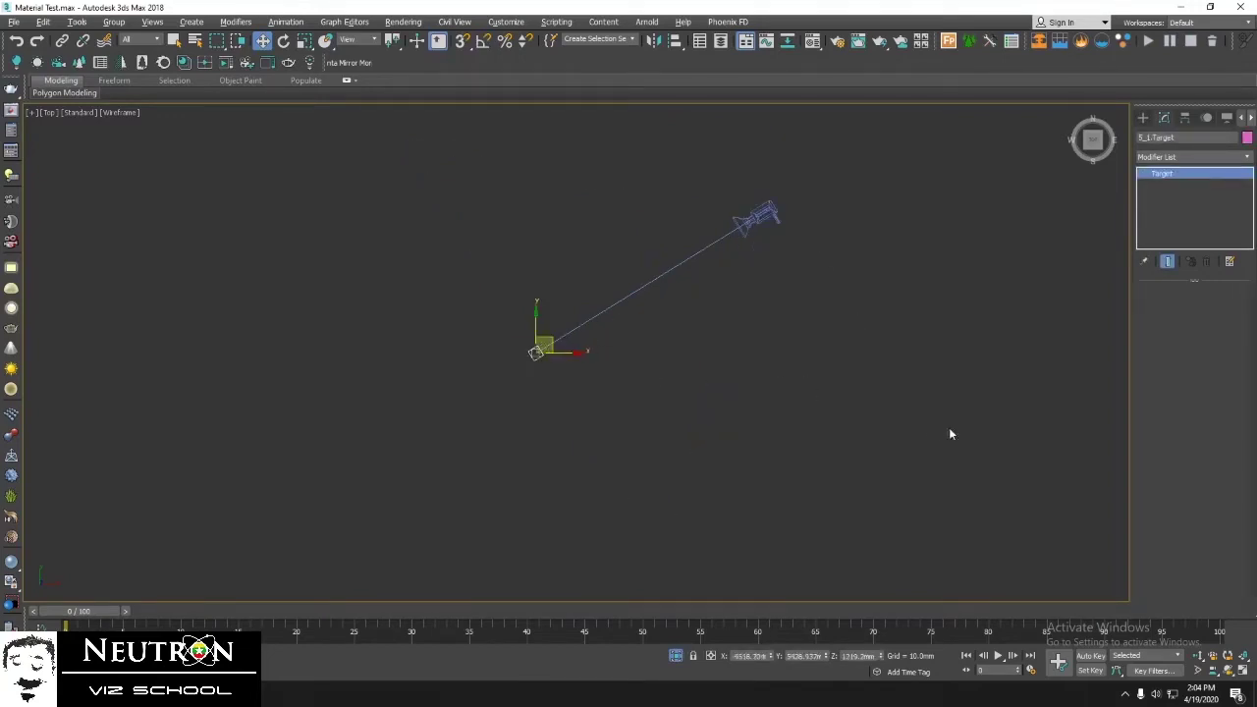
click(672, 427)
middle_drag(671, 428, 642, 353)
scroll(661, 354, down, 2)
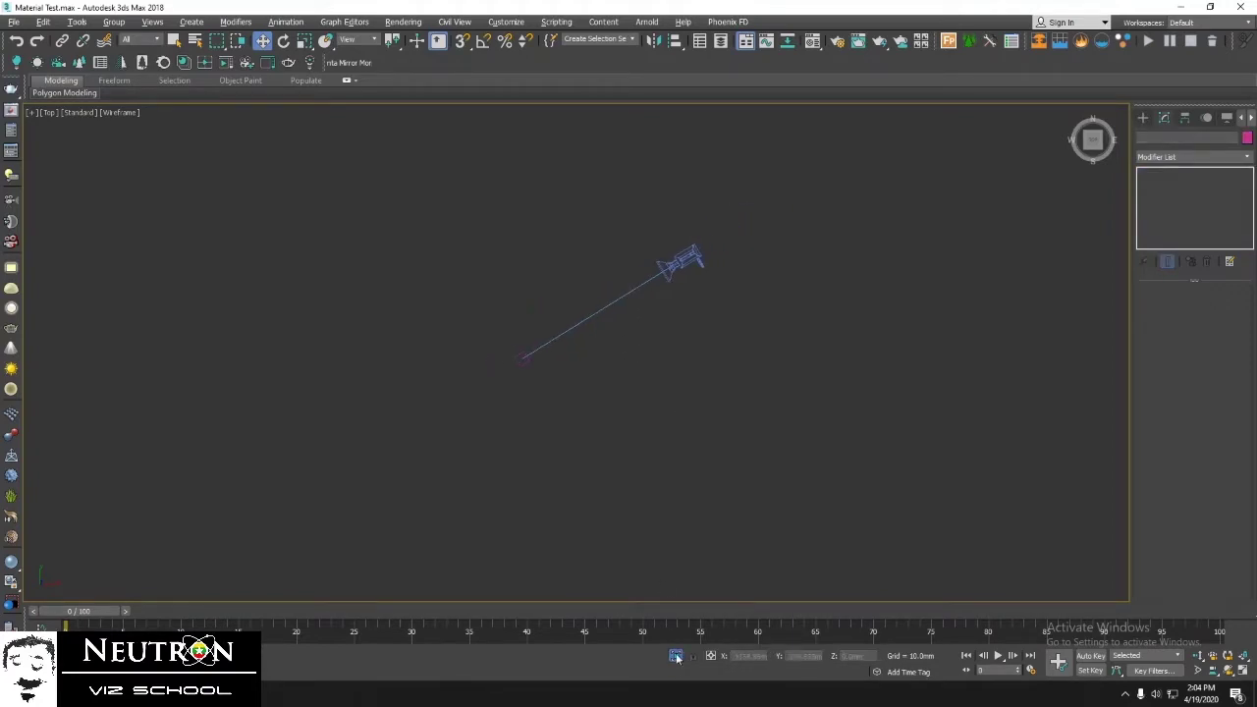
click(675, 656)
Turn off Targeted for the 5_1 camera and move it to the center of the room, over the bed.
click(616, 230)
scroll(629, 231, up, 3)
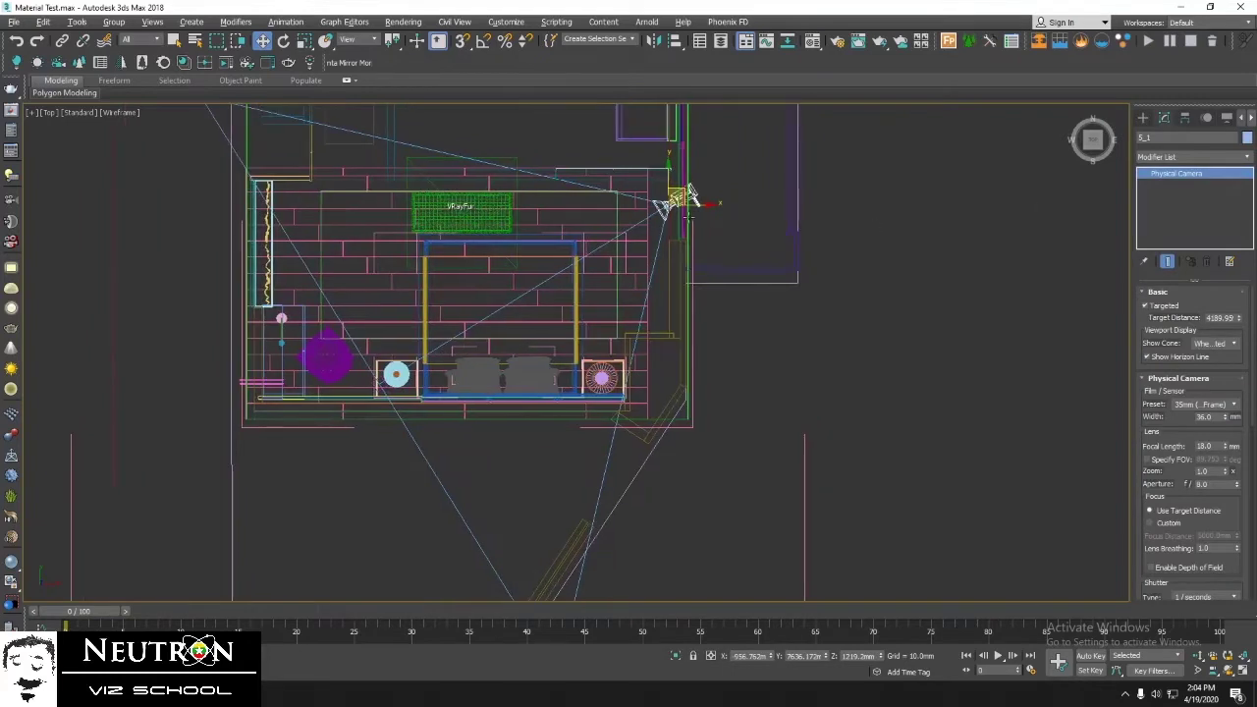
click(1161, 306)
drag(690, 193, 558, 215)
key(ctrl+z)
drag(683, 197, 501, 259)
scroll(638, 167, up, 2)
Switch to WordPad, strike through the Camera Position note and highlight the Camera Height note.
key(alt+Tab)
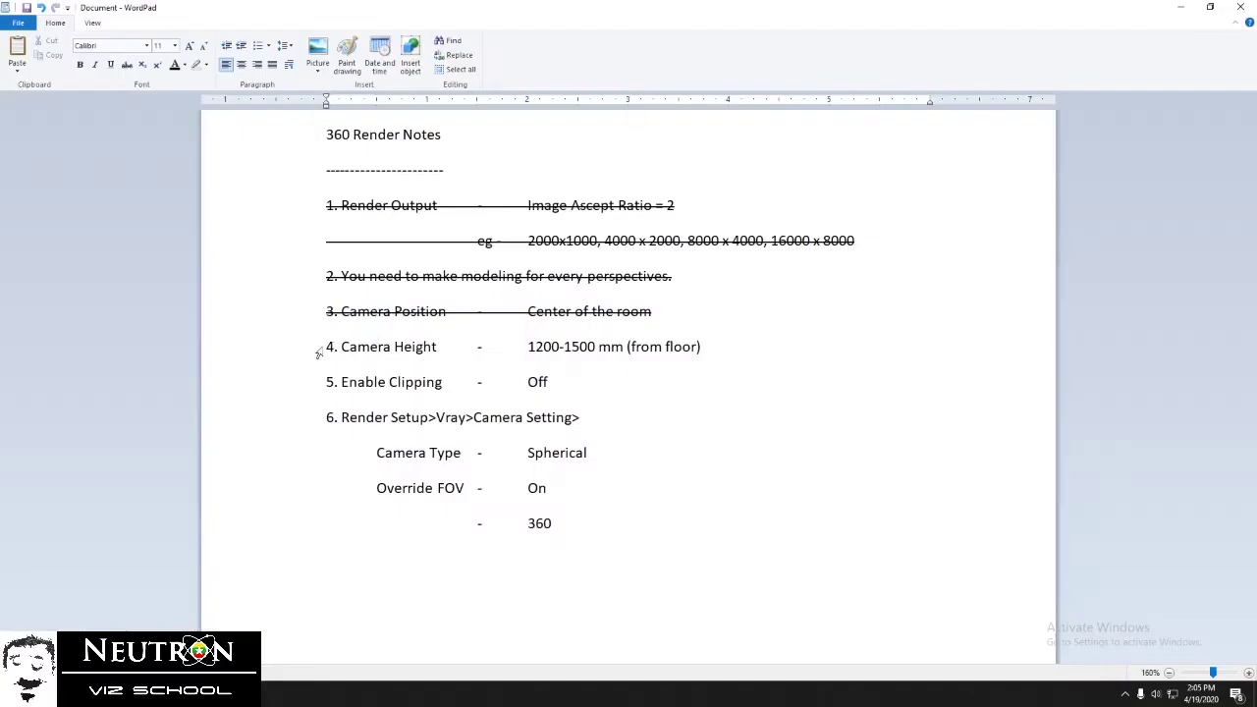
click(327, 346)
drag(327, 349, 713, 351)
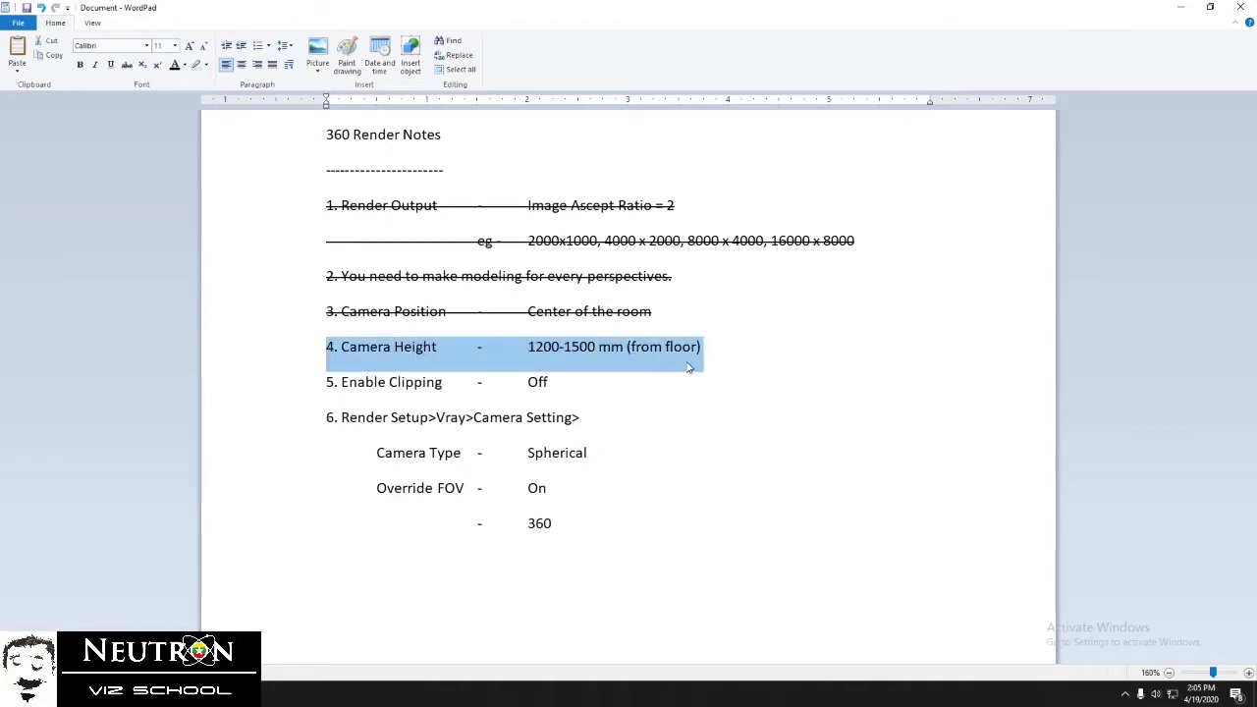
Switch to 3ds Max and show the room in Front view with the 5_1 camera selected for moving.
key(alt+Tab)
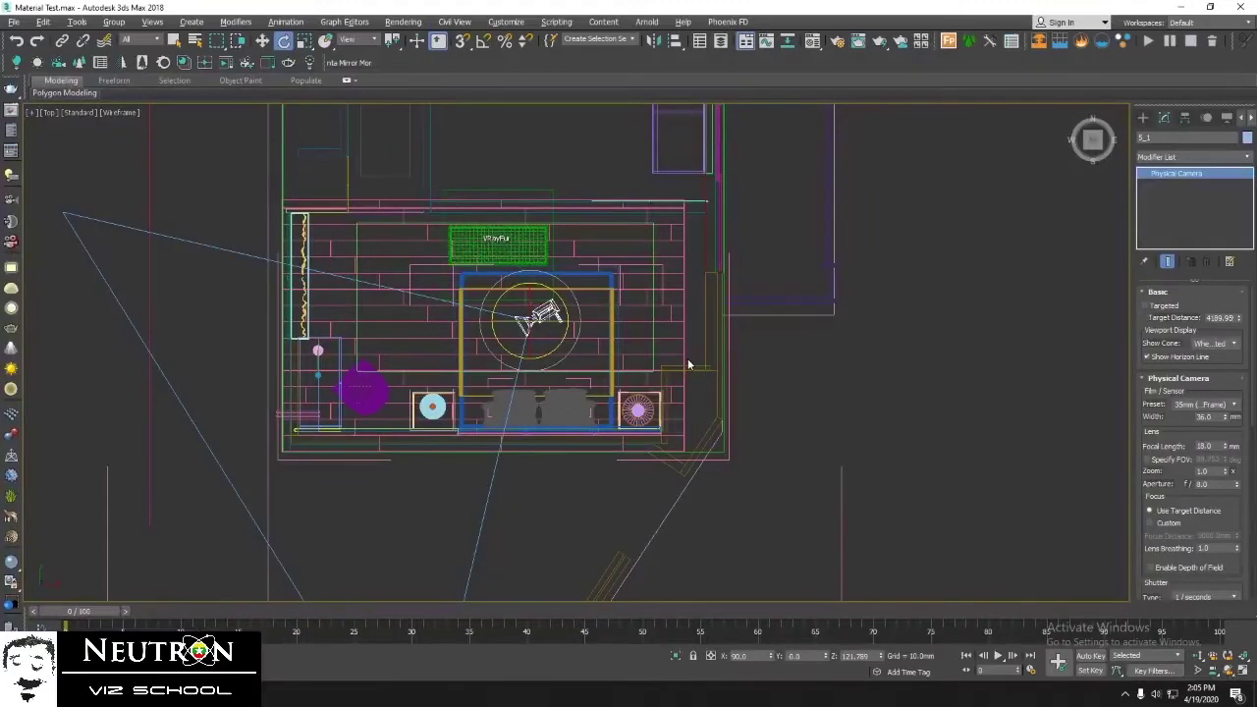
key(f)
middle_drag(634, 382, 591, 365)
key(w)
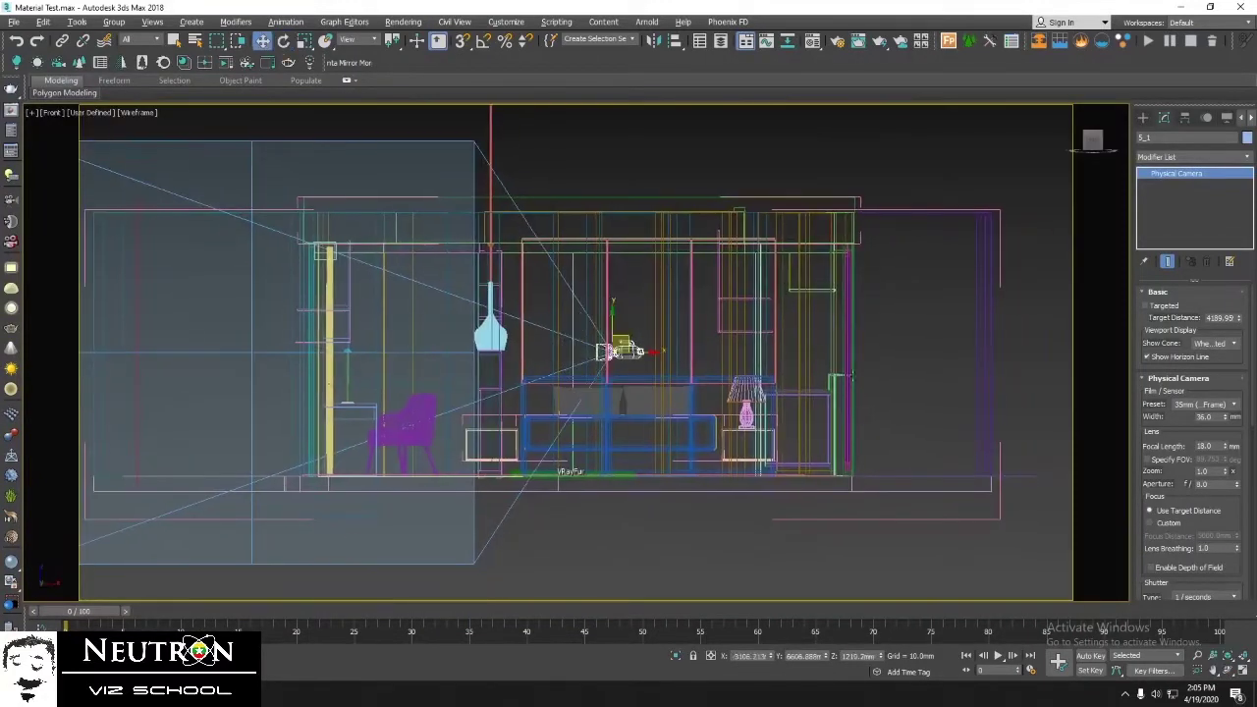
click(668, 459)
key(ctrl+z)
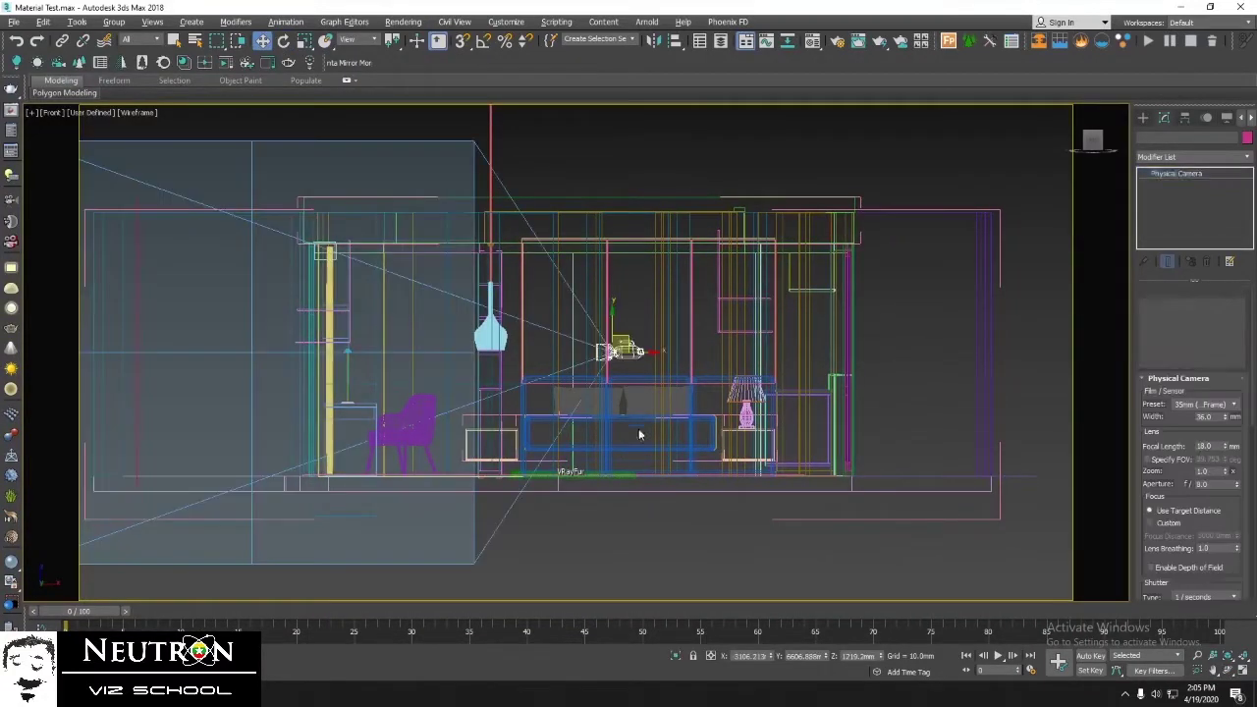
middle_drag(631, 435, 627, 397)
scroll(641, 433, down, 2)
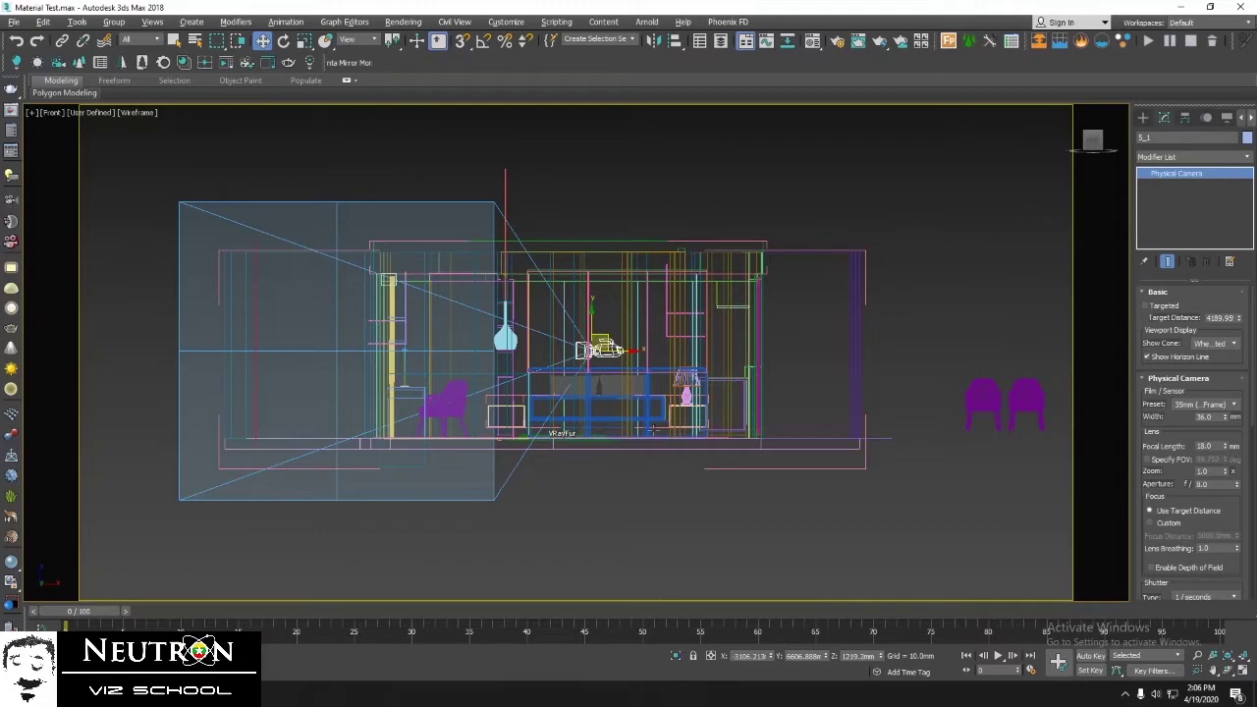
Set the 5_1 camera's absolute world Z position to 1200 mm.
drag(592, 324, 592, 321)
key(c)
right_click(262, 40)
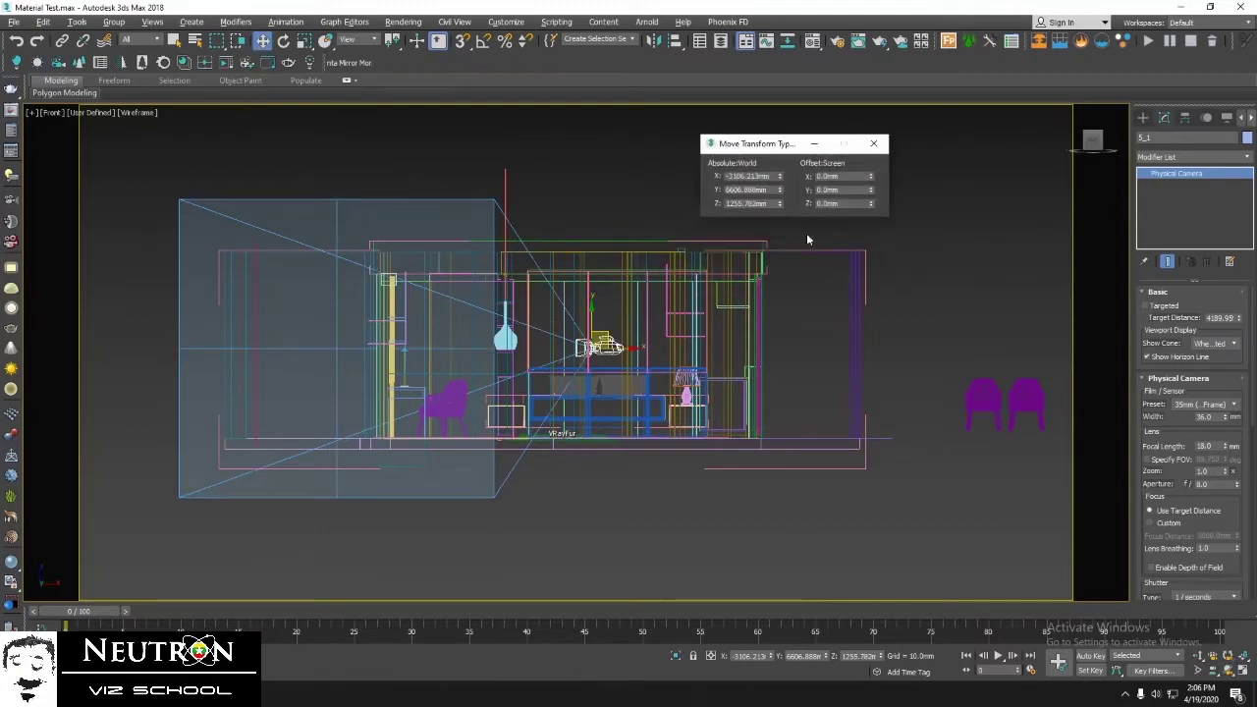
drag(789, 144, 801, 144)
double_click(778, 203)
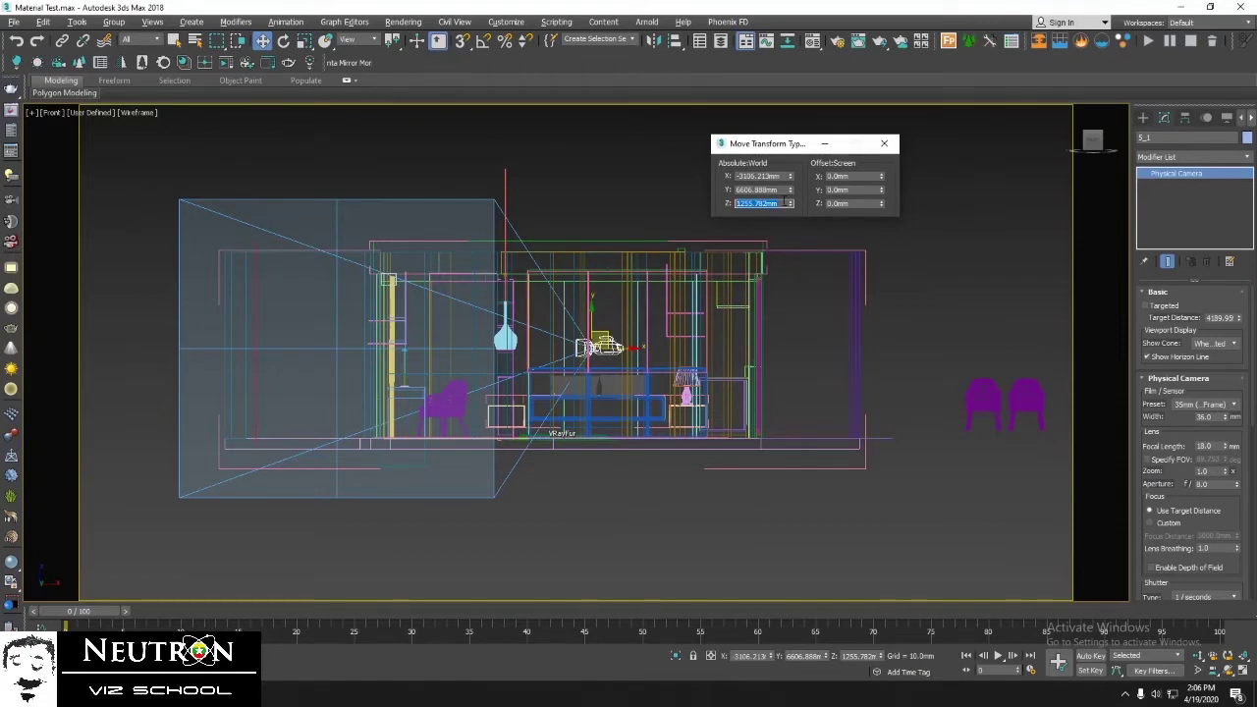
text(1200)
key(Return)
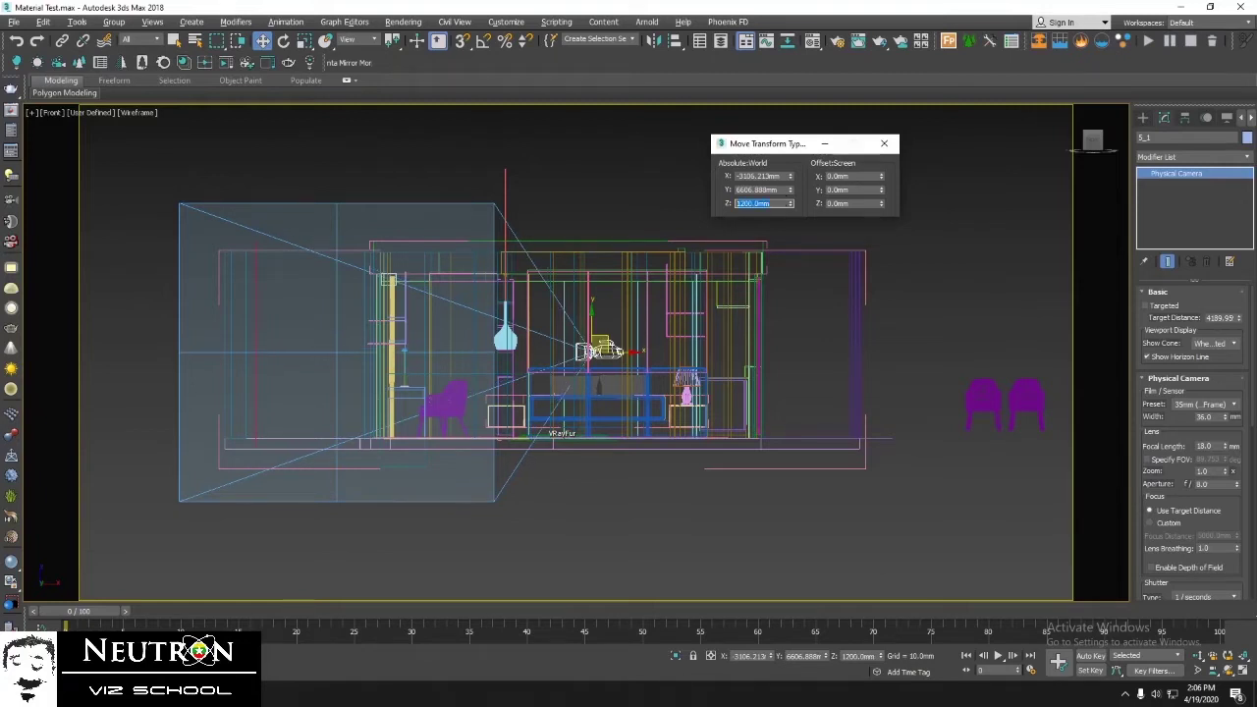
Switch to WordPad and highlight the 1200 and 1500 mm limits in the Camera Height note.
key(alt+Tab)
click(717, 325)
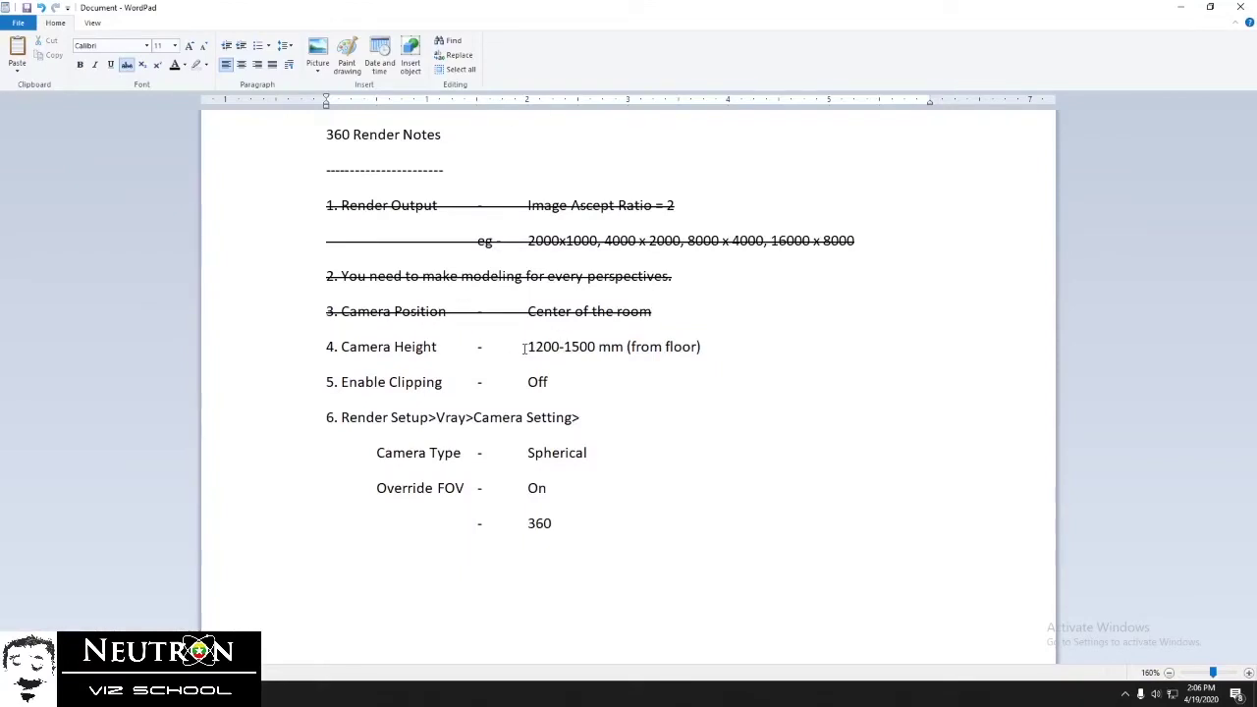
drag(524, 348, 564, 349)
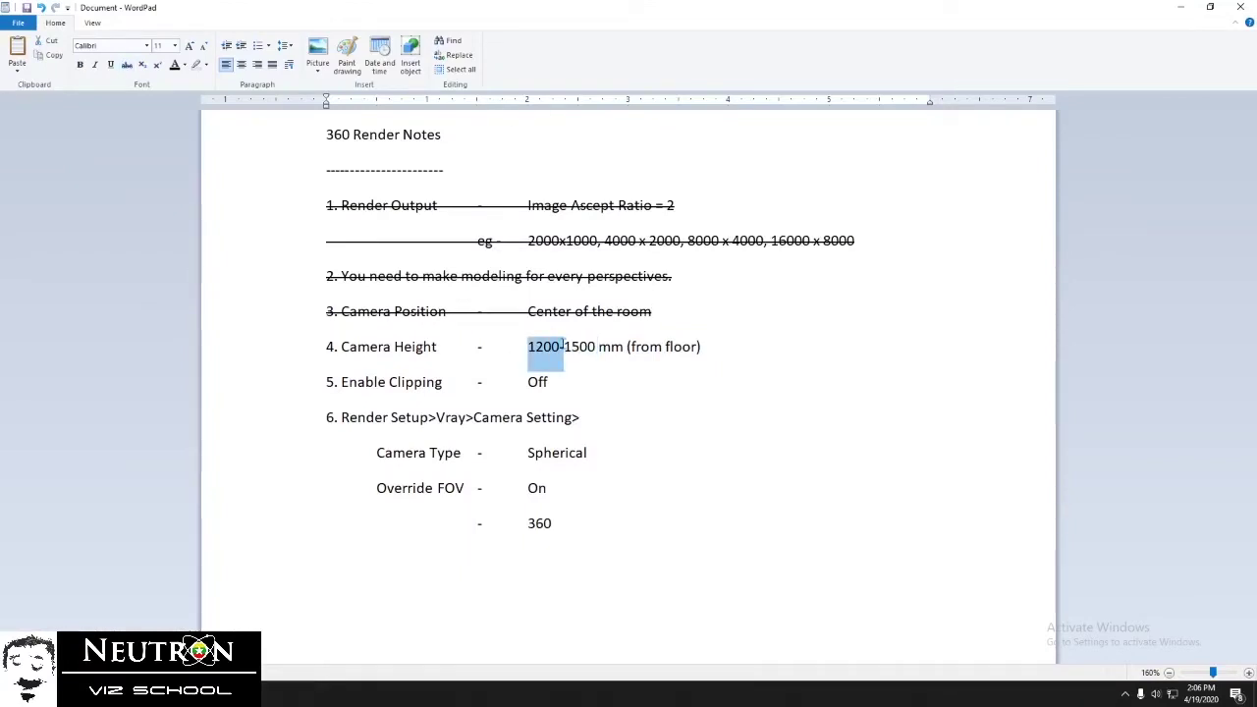
click(581, 360)
drag(565, 345, 677, 373)
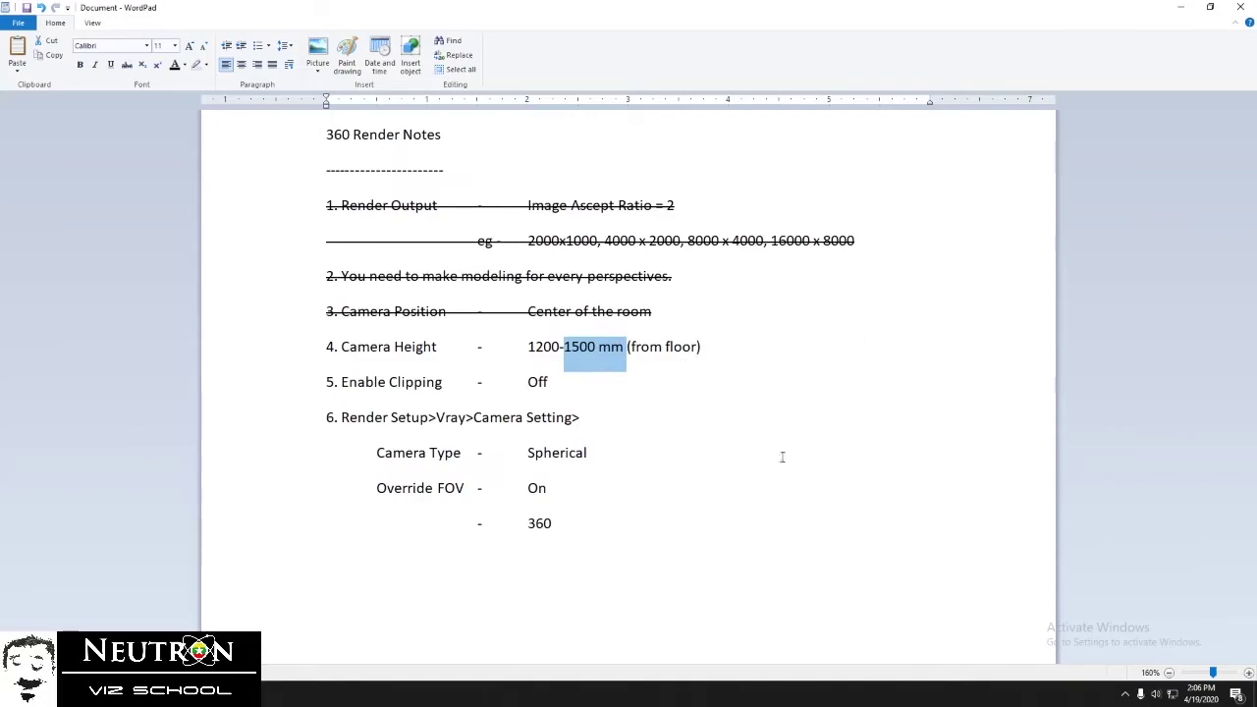
Switch to 3ds Max, close the Move Transform Type-In and show the room through the 5_1 camera.
key(alt+Tab)
scroll(657, 413, up, 2)
middle_drag(645, 404, 648, 413)
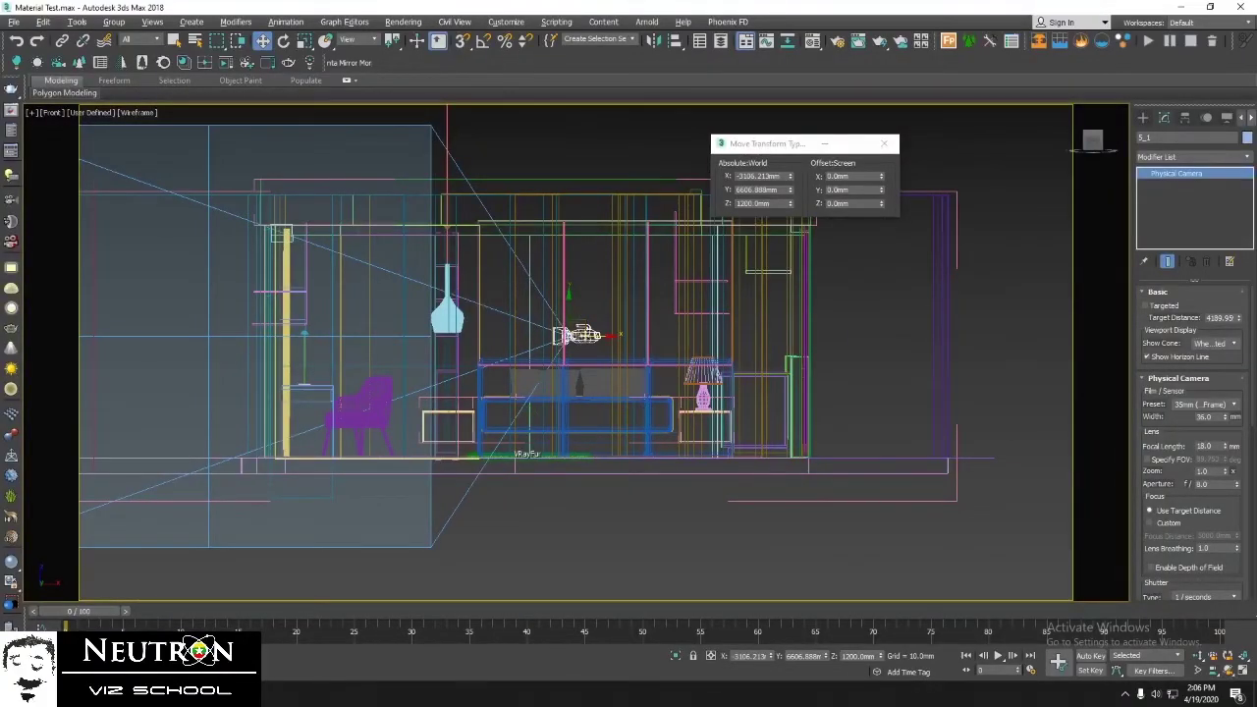
click(884, 144)
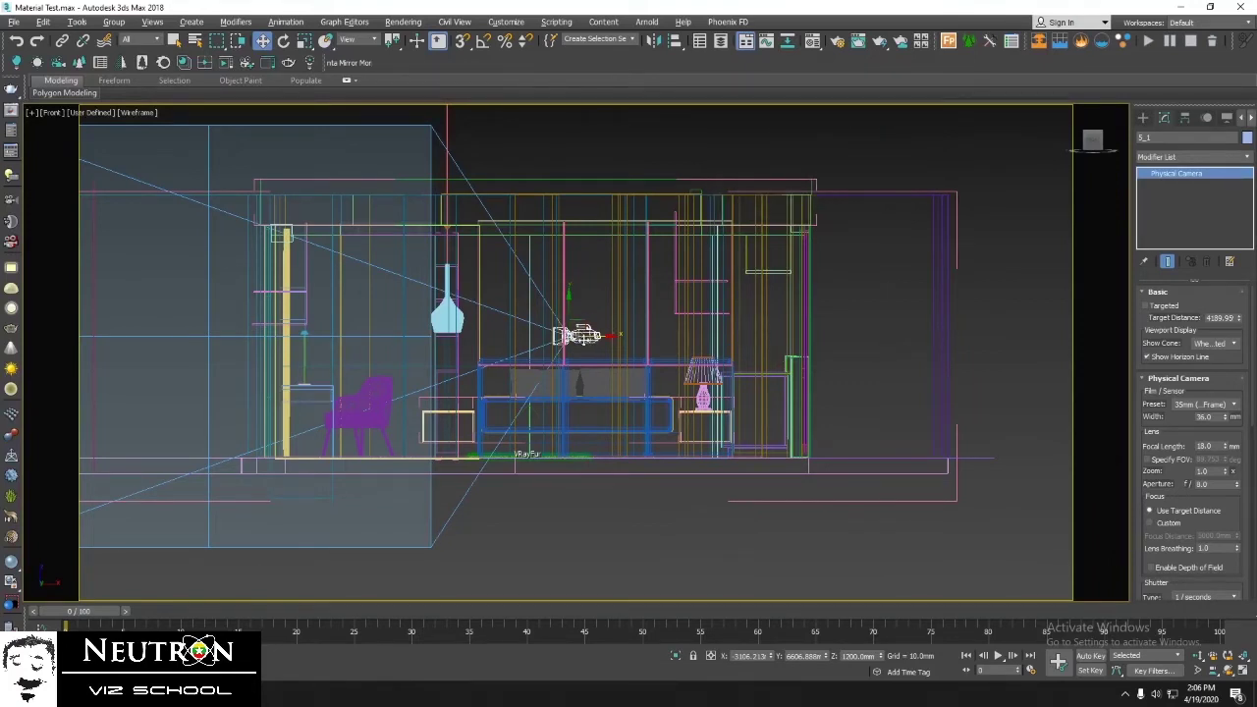
scroll(415, 382, down, 2)
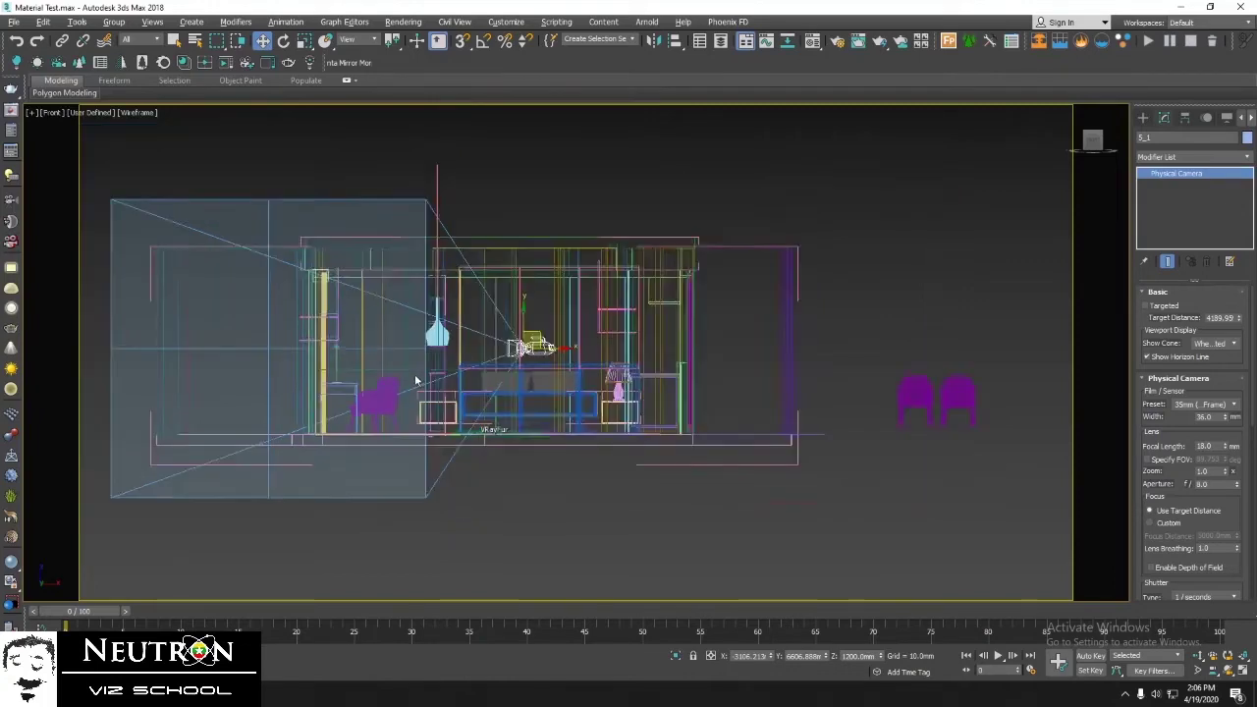
middle_drag(423, 379, 463, 376)
click(297, 322)
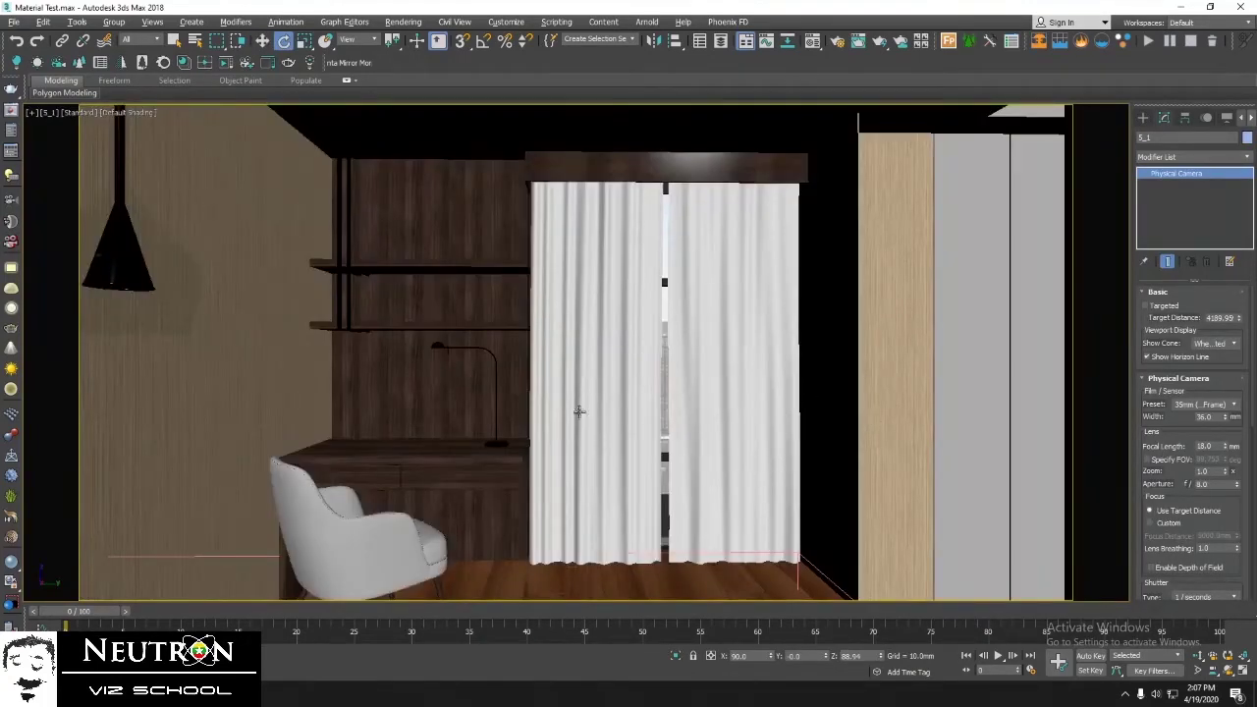
Switch to WordPad, strike through the Camera Height note and highlight the Enable Clipping note.
key(alt+Tab)
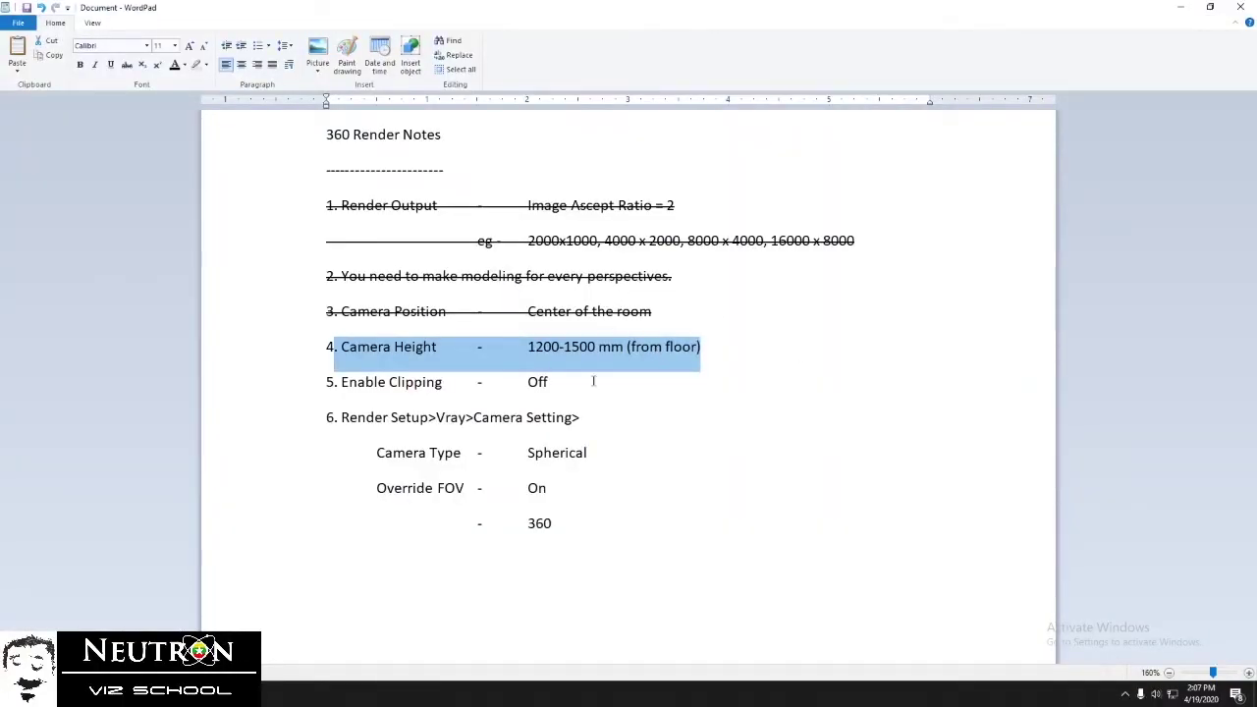
click(126, 65)
drag(328, 386, 650, 384)
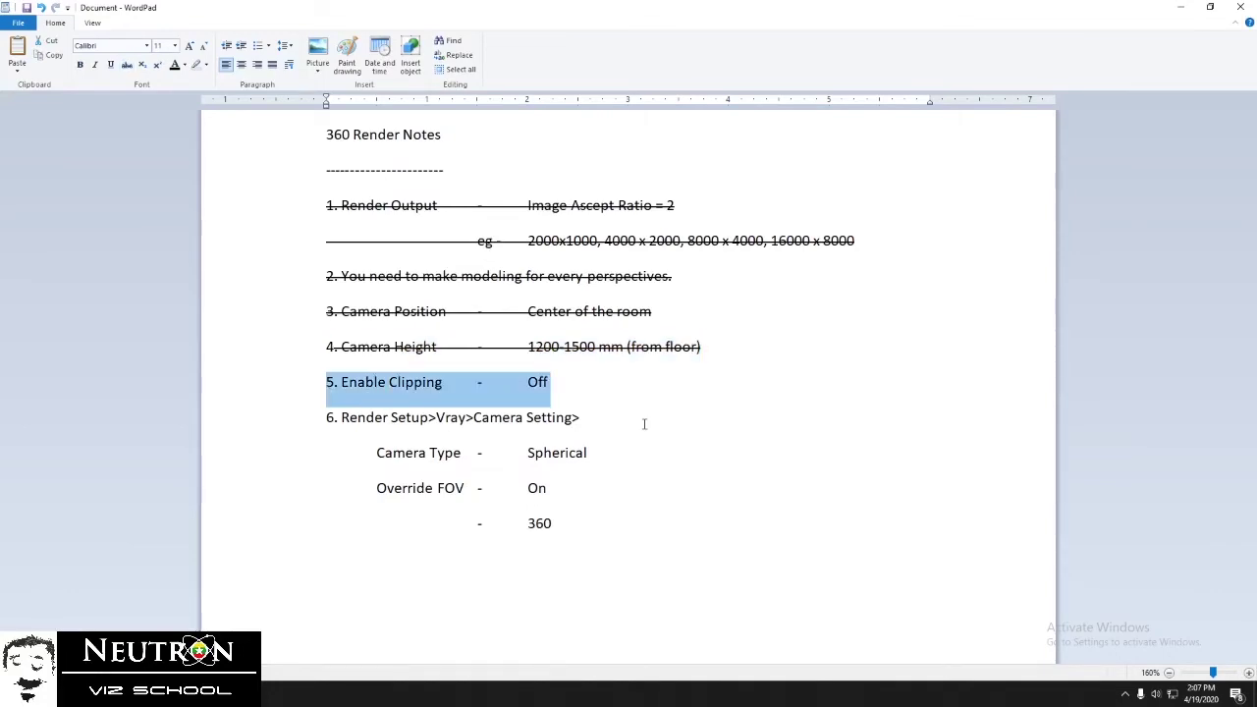
Switch to 3ds Max, show the room in Top wireframe view and select the 5_1 camera over the bed.
key(alt+Tab)
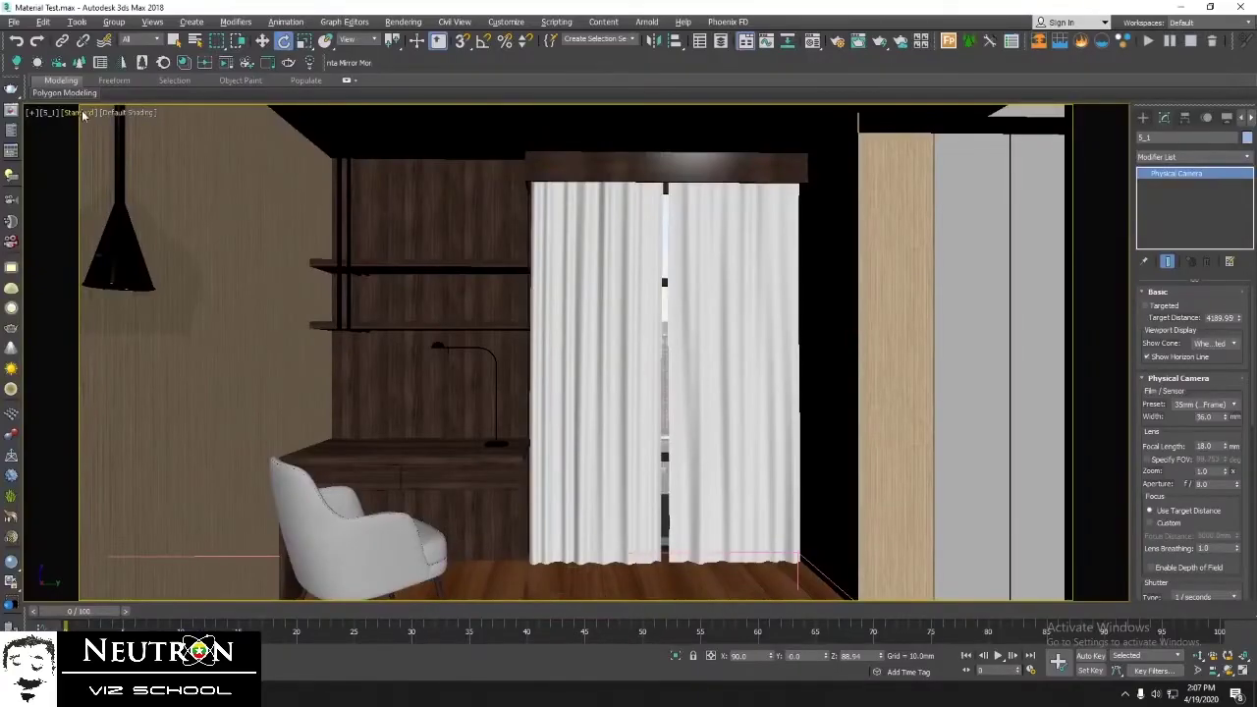
key(t)
key(F3)
scroll(615, 320, down, 3)
key(w)
click(812, 437)
click(663, 371)
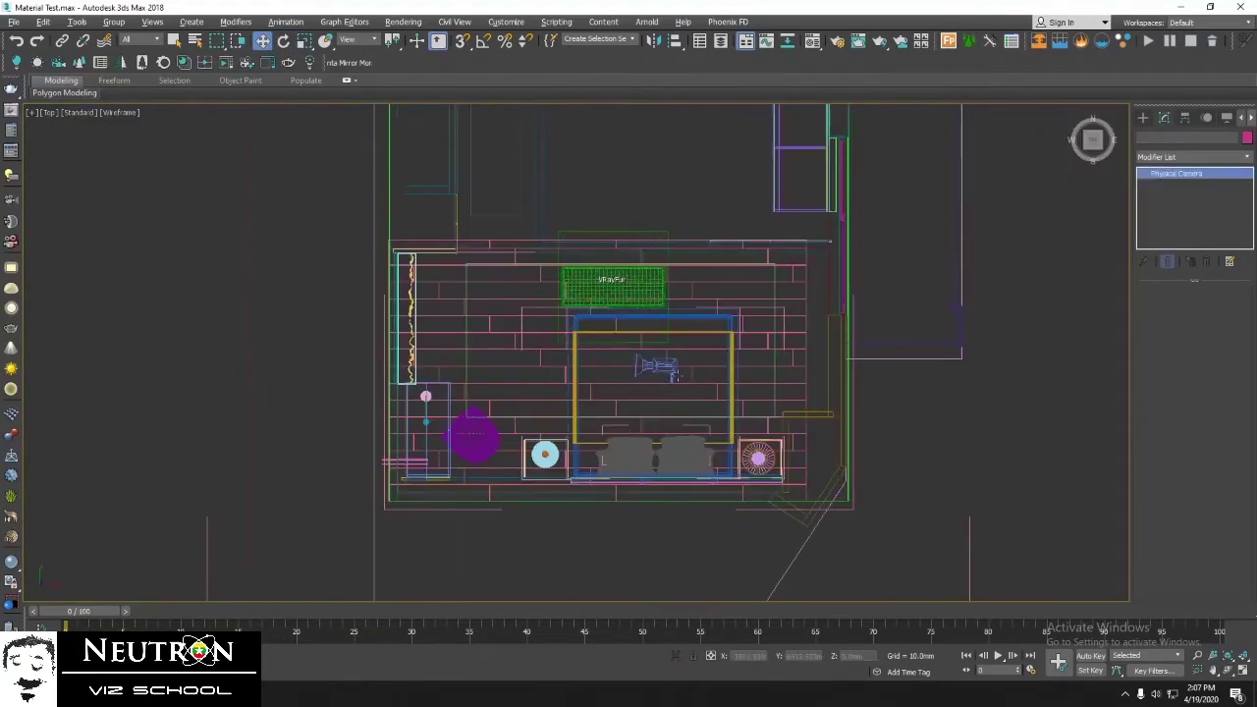
scroll(662, 371, up, 4)
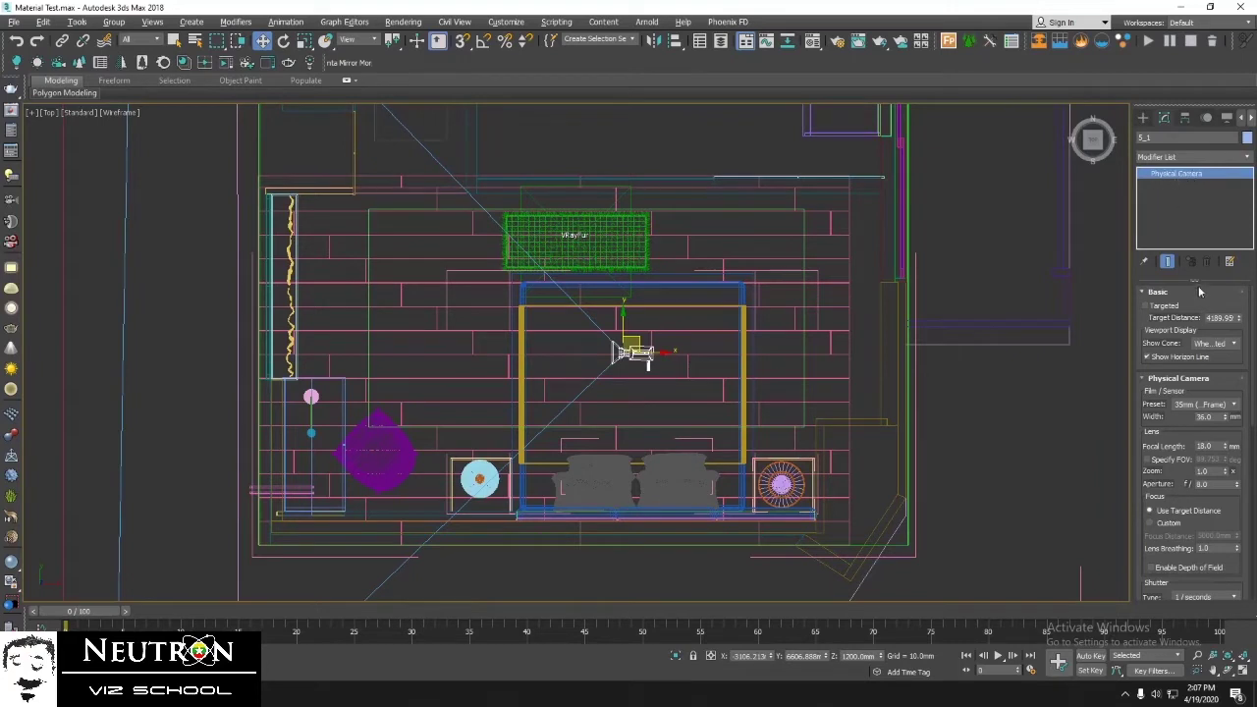
Leave Clipping Planes disabled in the 5_1 camera's Miscellaneous settings.
scroll(1200, 299, down, 2)
scroll(1183, 429, down, 4)
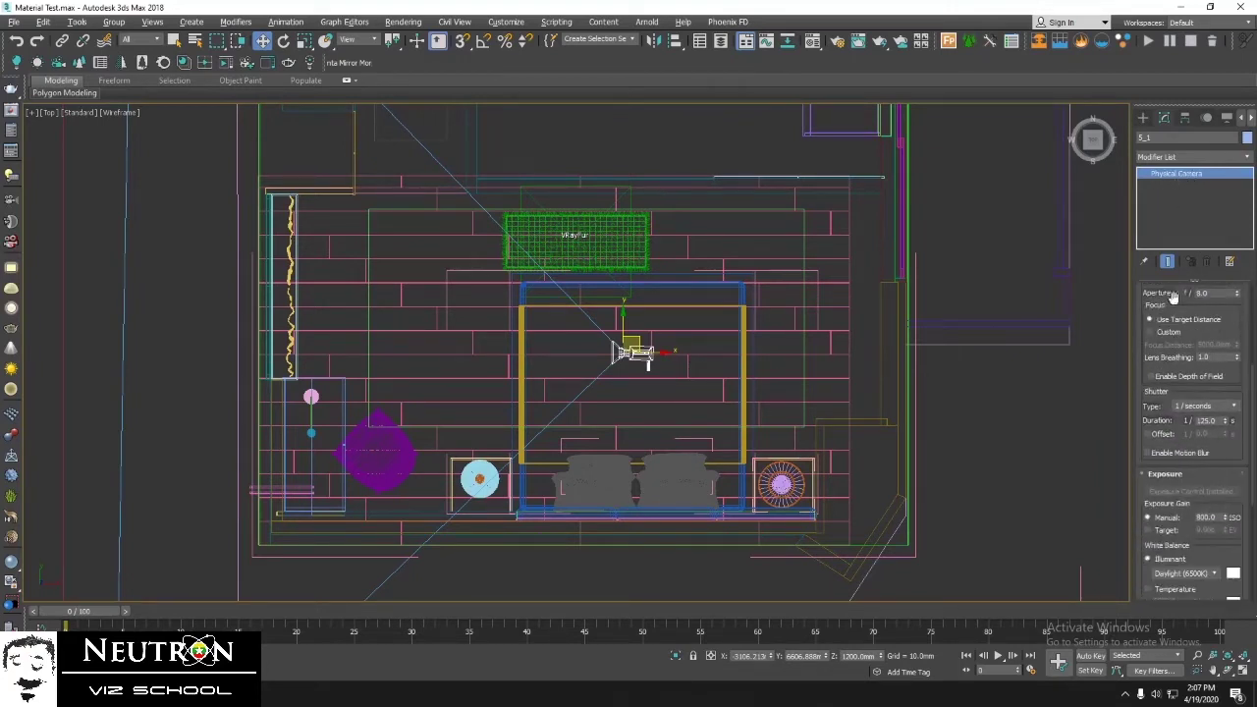
scroll(1218, 461, down, 5)
scroll(1244, 452, down, 3)
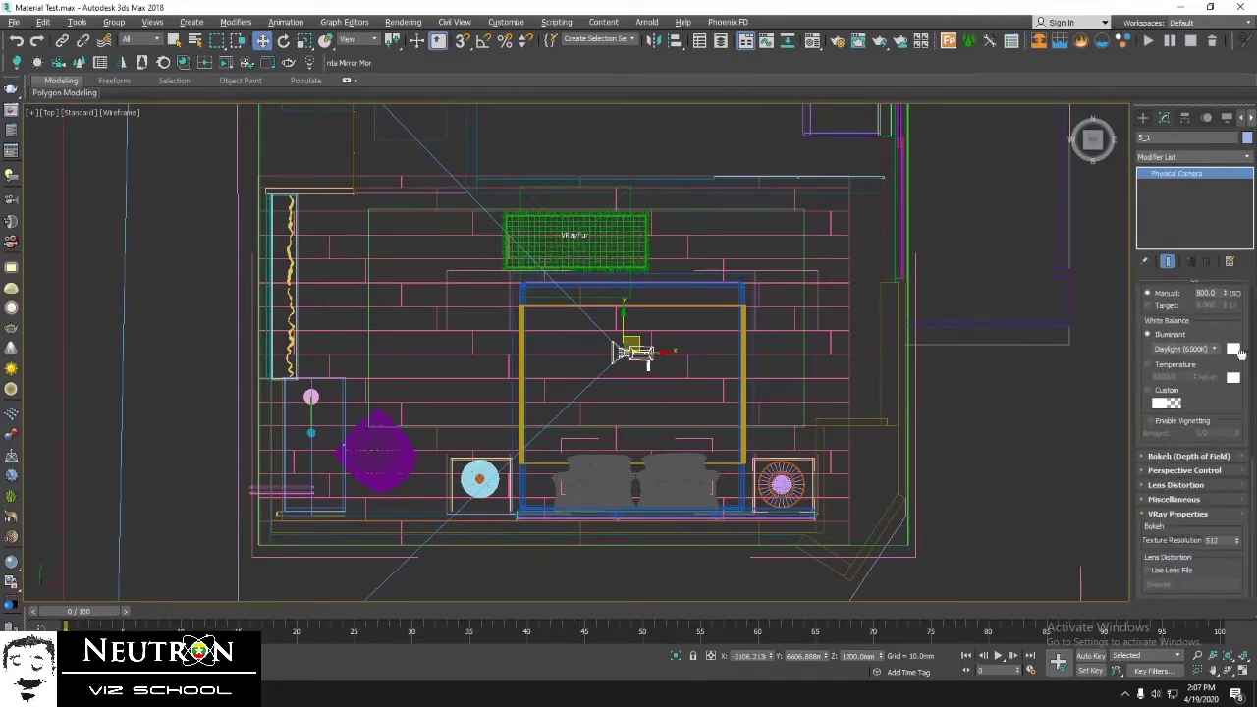
click(1172, 501)
scroll(1169, 461, down, 1)
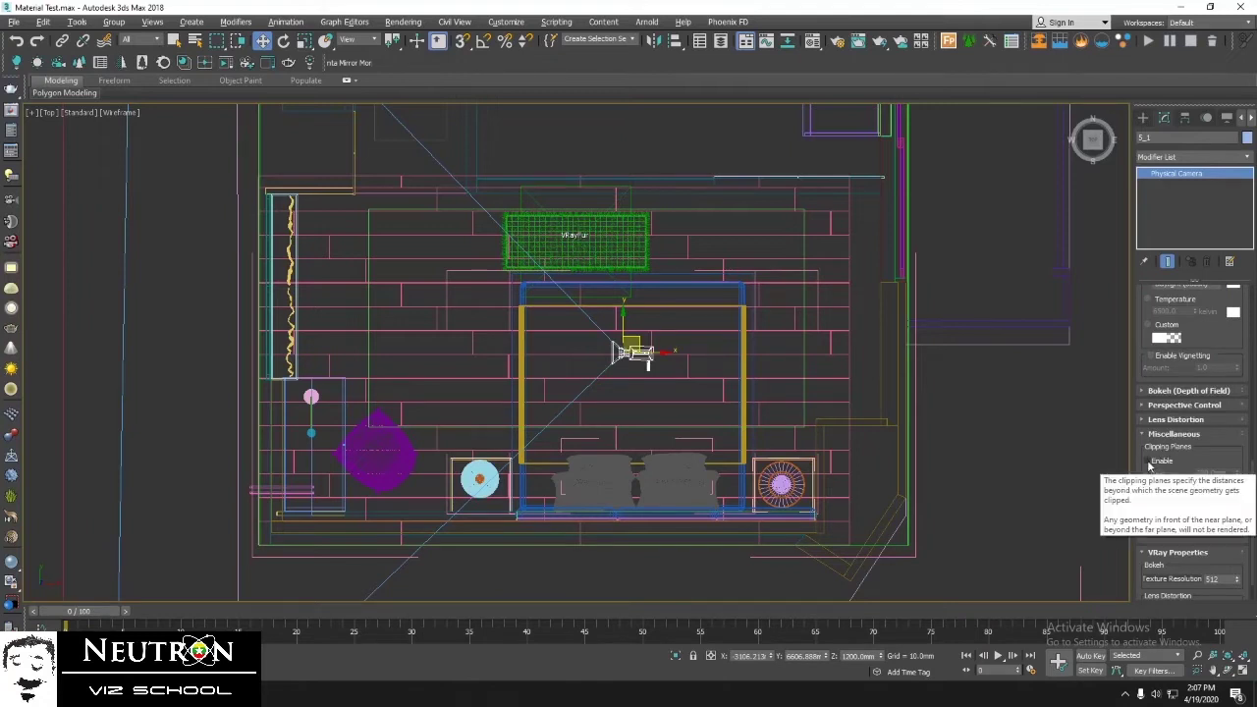
click(1149, 461)
click(1149, 461)
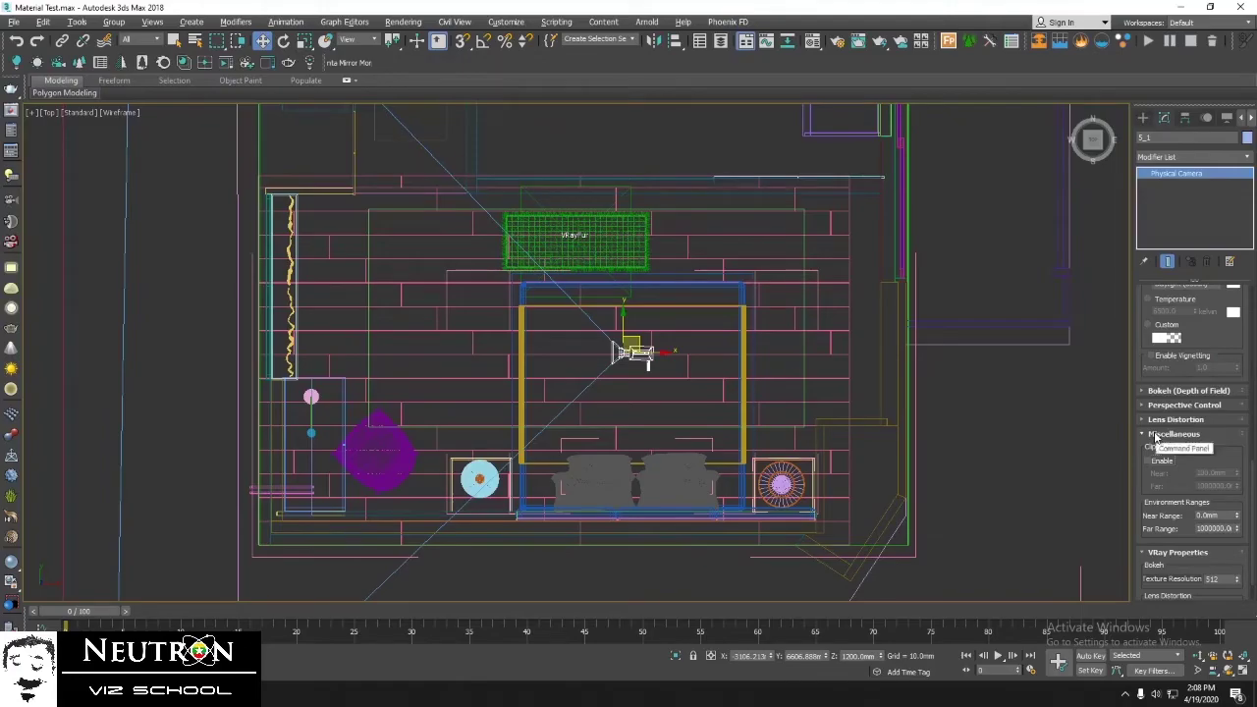
click(1169, 434)
Switch to WordPad, strike through the Enable Clipping note and highlight the Render Setup heading of note 6.
key(alt+Tab)
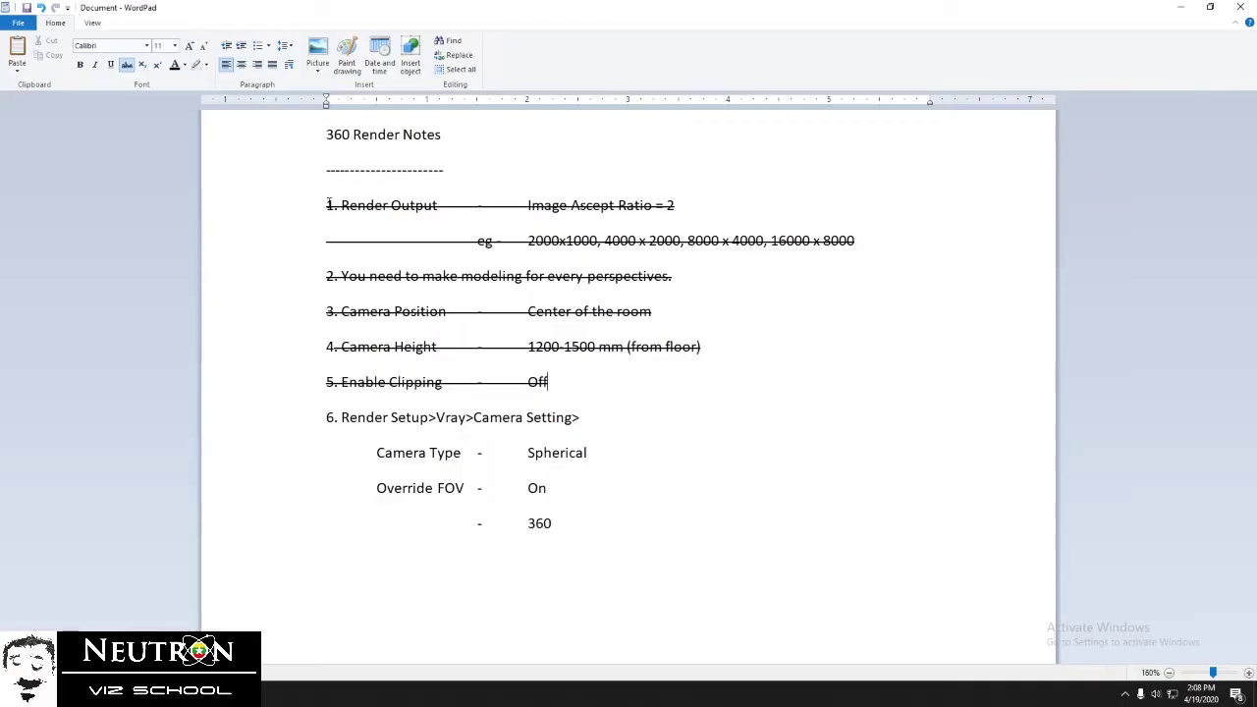
drag(327, 204, 621, 381)
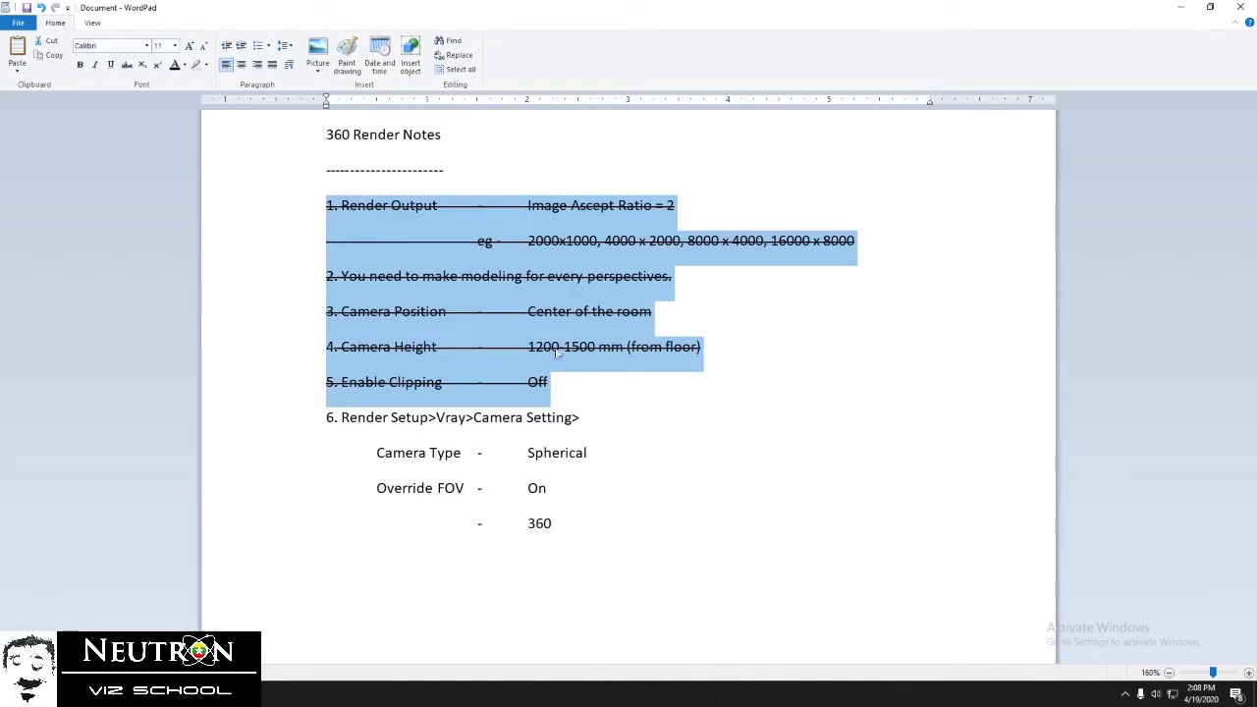
click(583, 420)
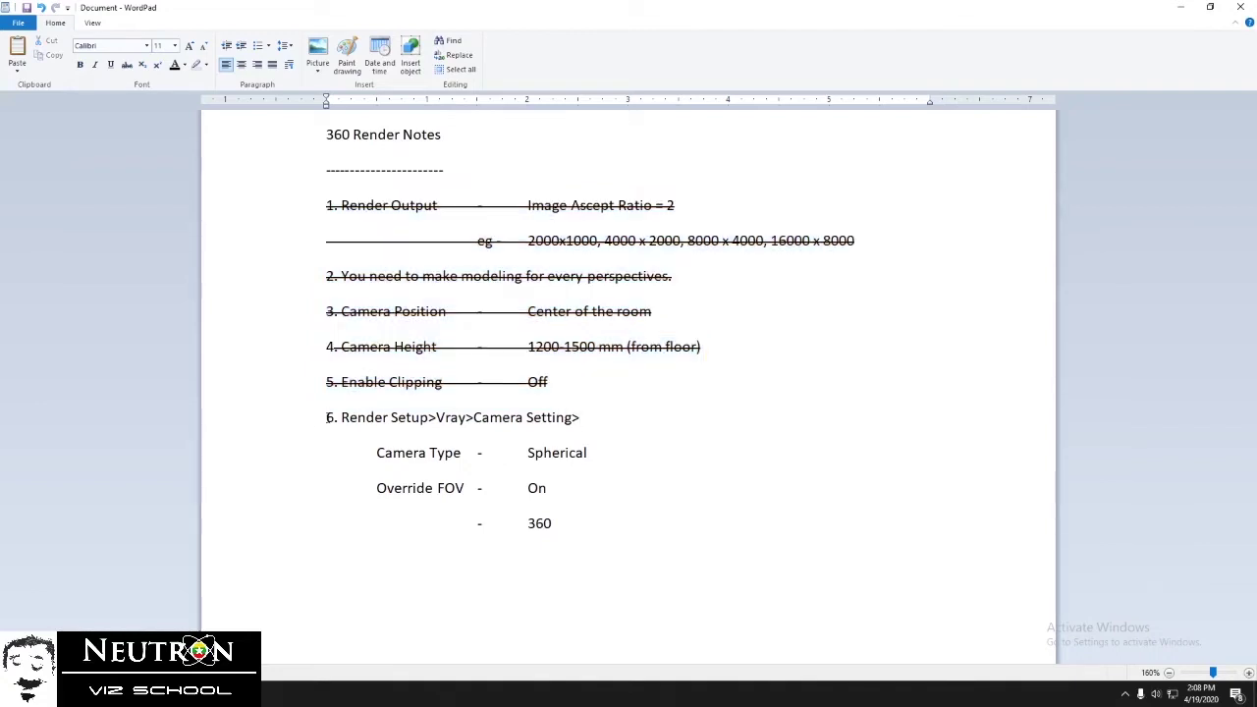
drag(327, 418, 590, 424)
Switch to 3ds Max and open Render Setup over the 5_1 camera view.
key(alt+Tab)
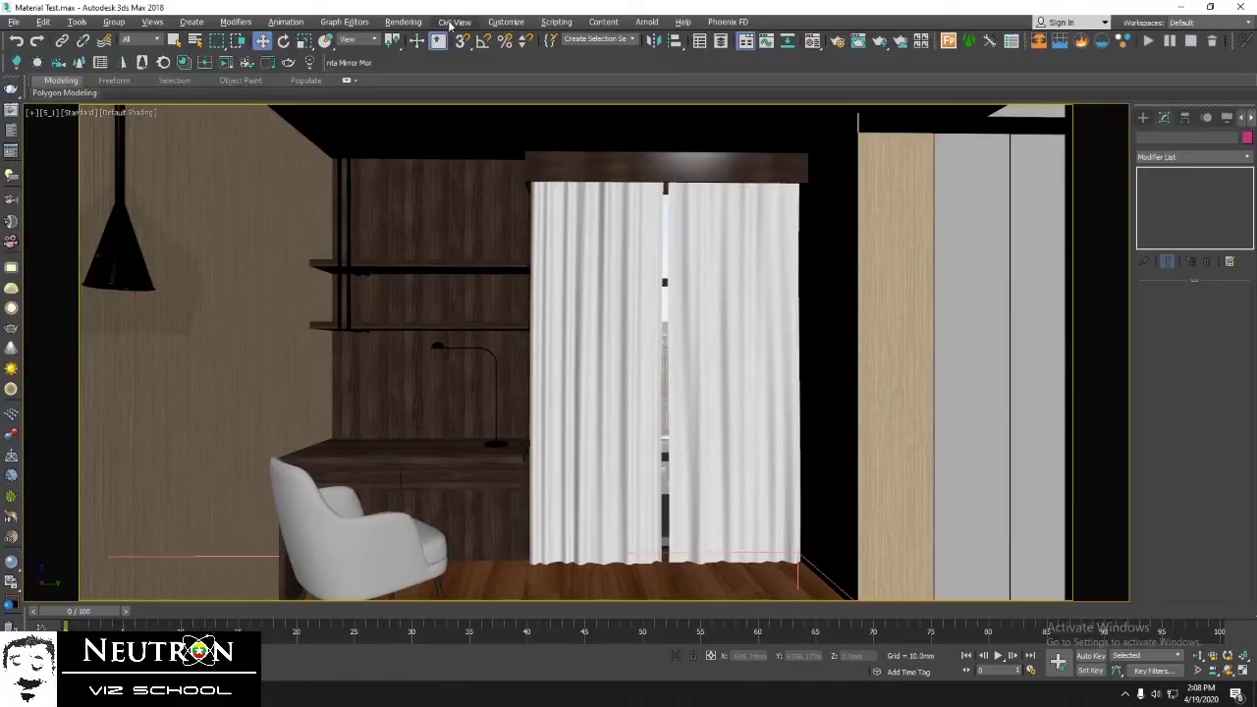
click(403, 21)
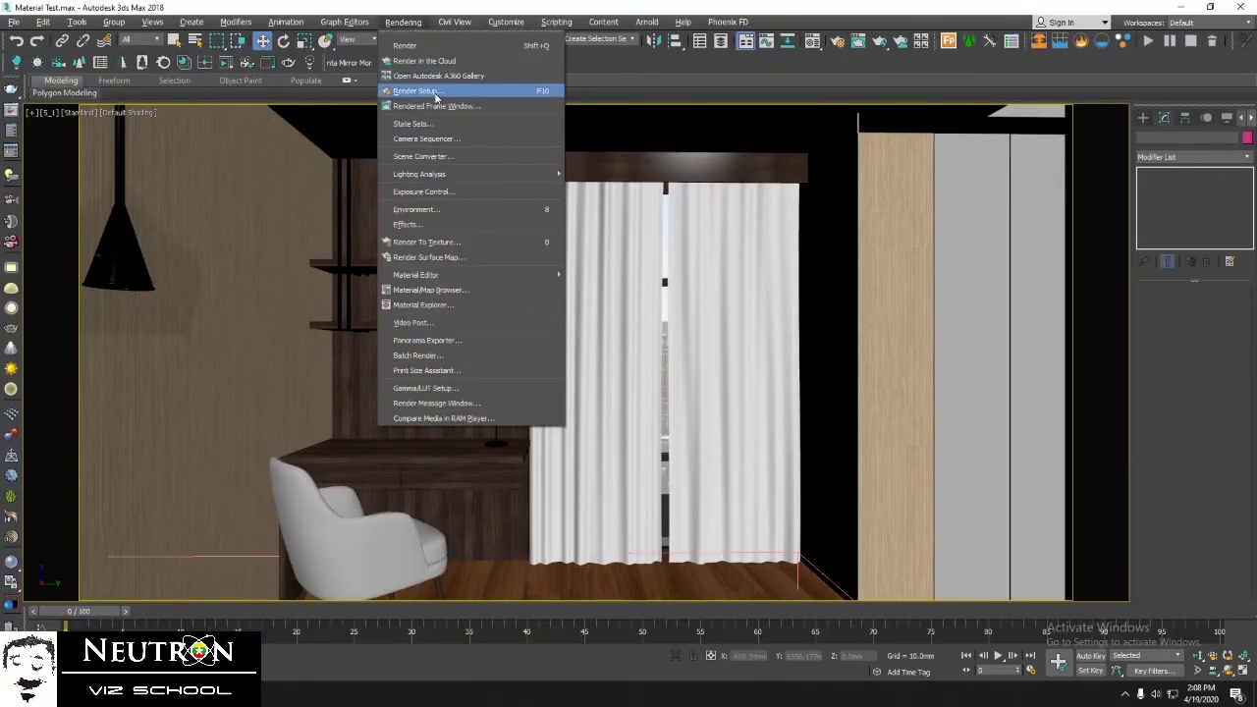
click(475, 93)
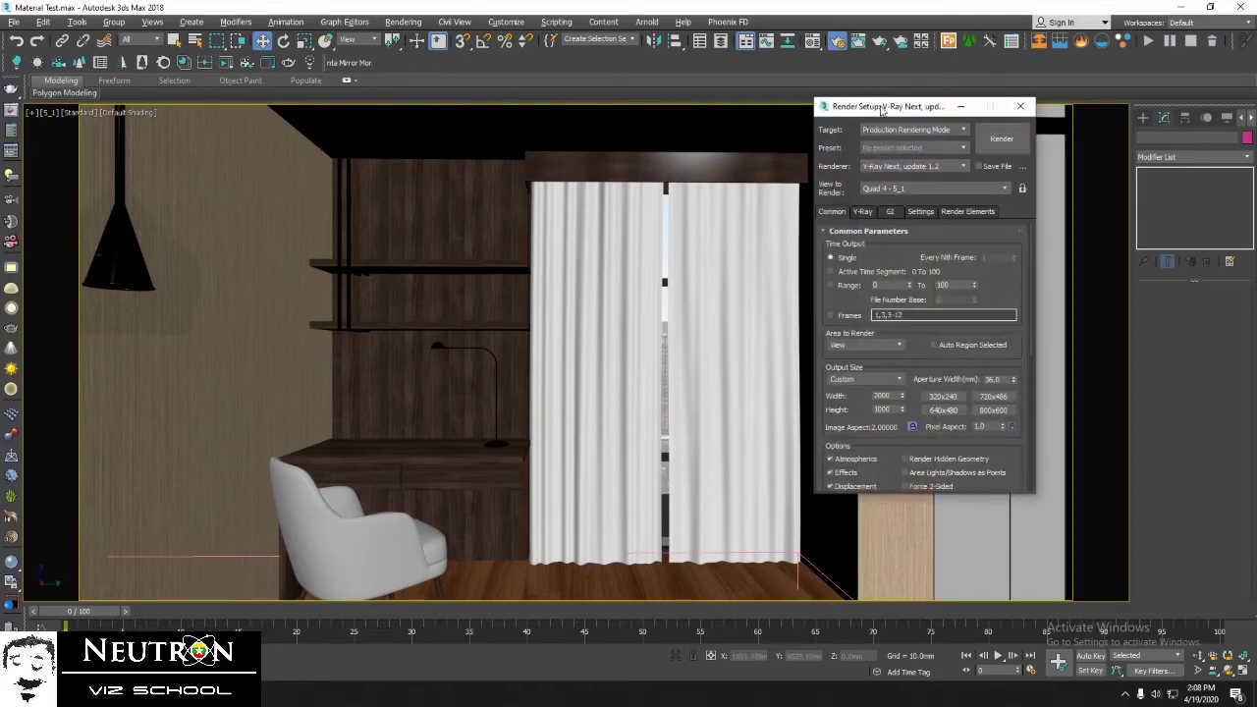
drag(883, 108, 733, 84)
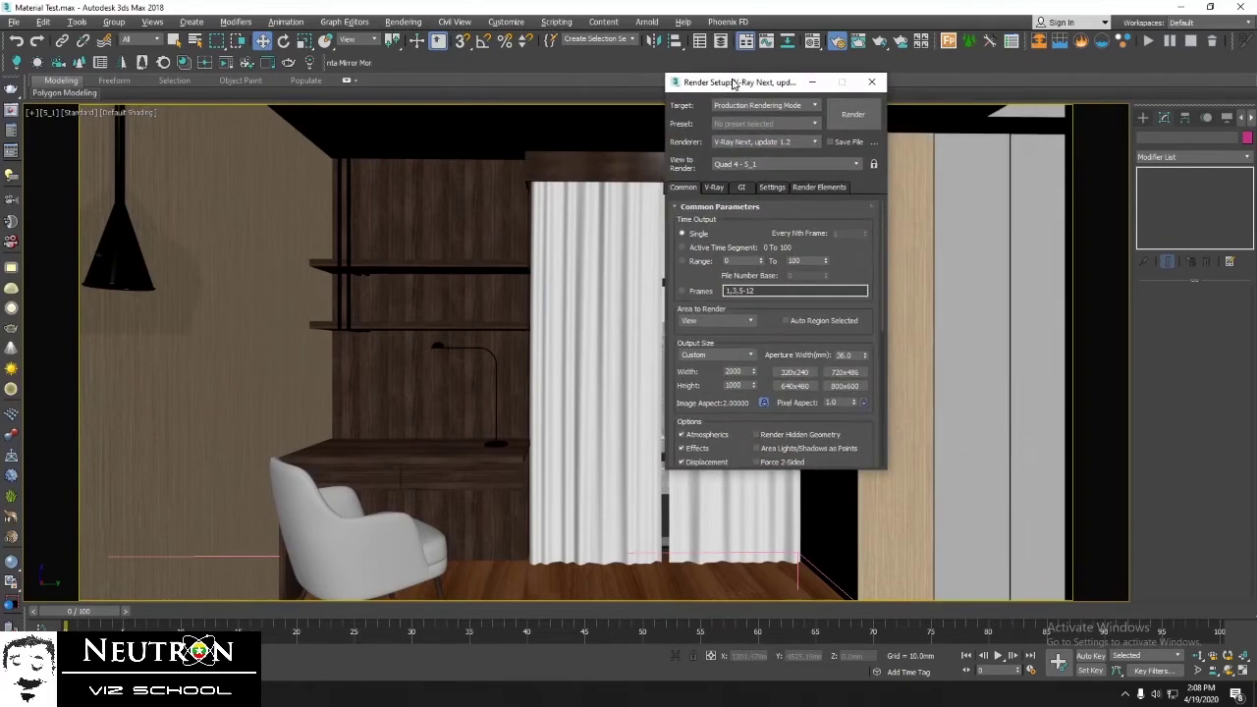
Show the V-Ray render settings, collapse IPR options and Image sampler, and expand the Camera settings.
click(715, 186)
drag(765, 86, 732, 79)
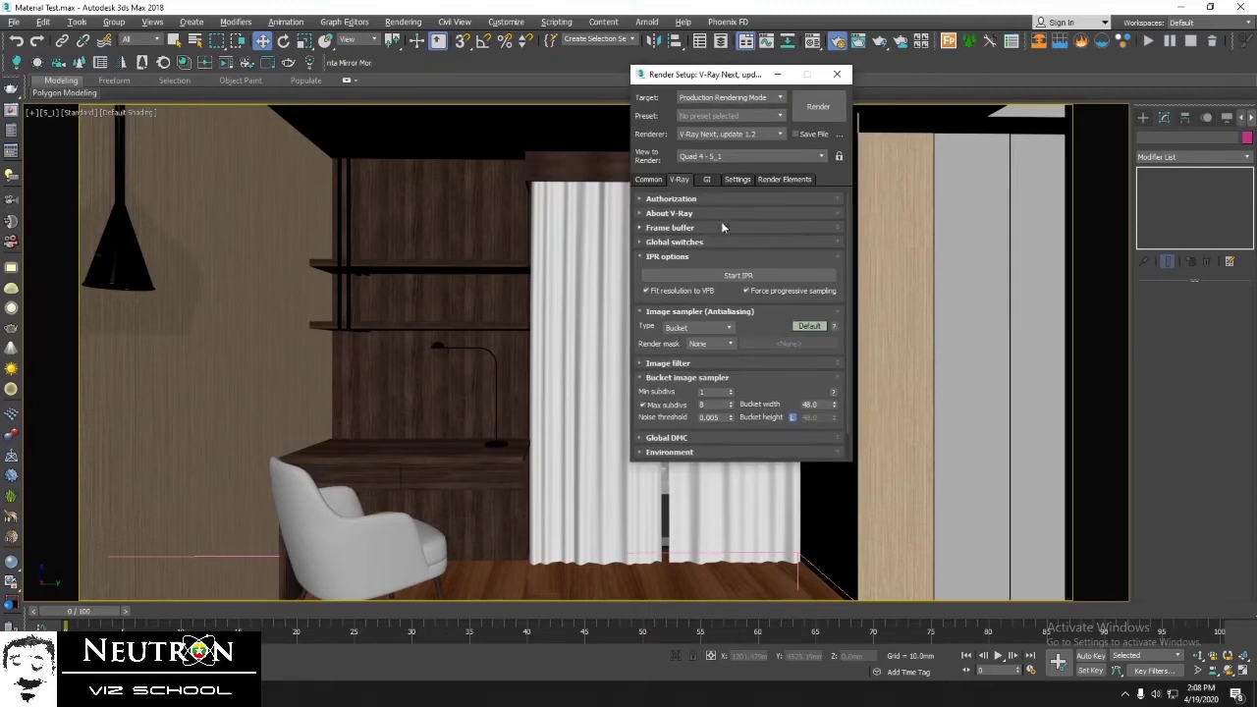
drag(735, 85, 703, 77)
click(638, 249)
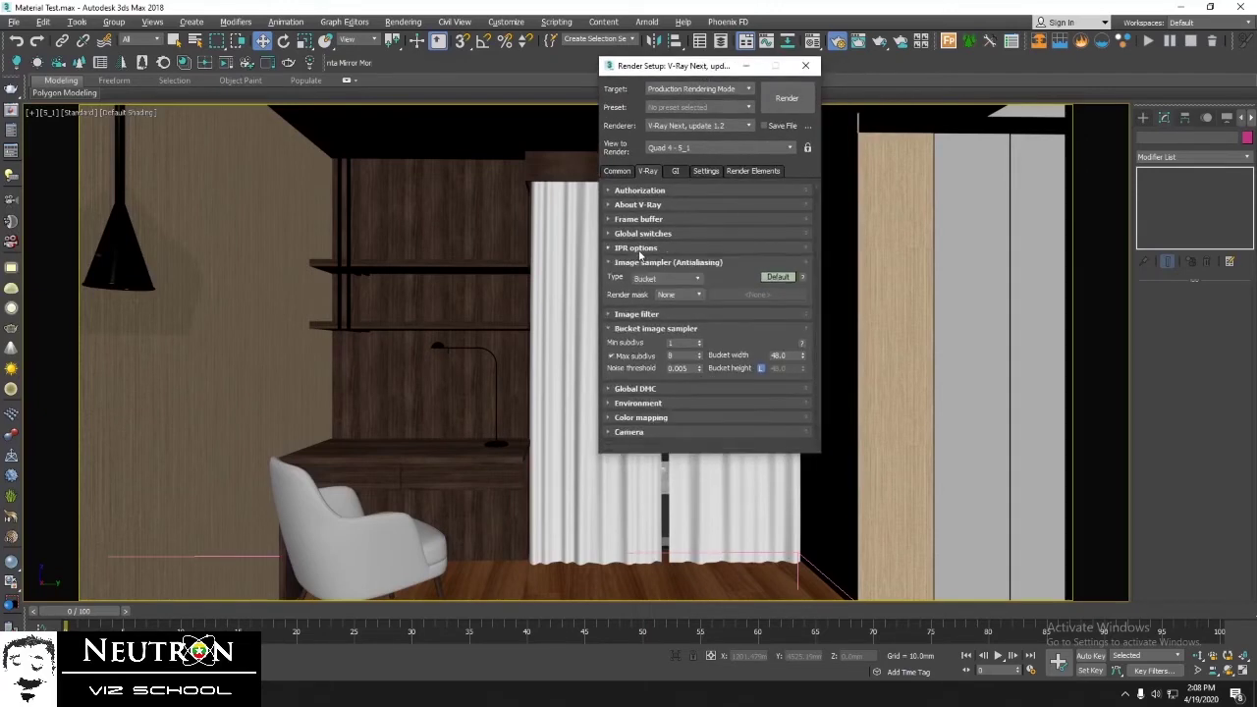
click(627, 263)
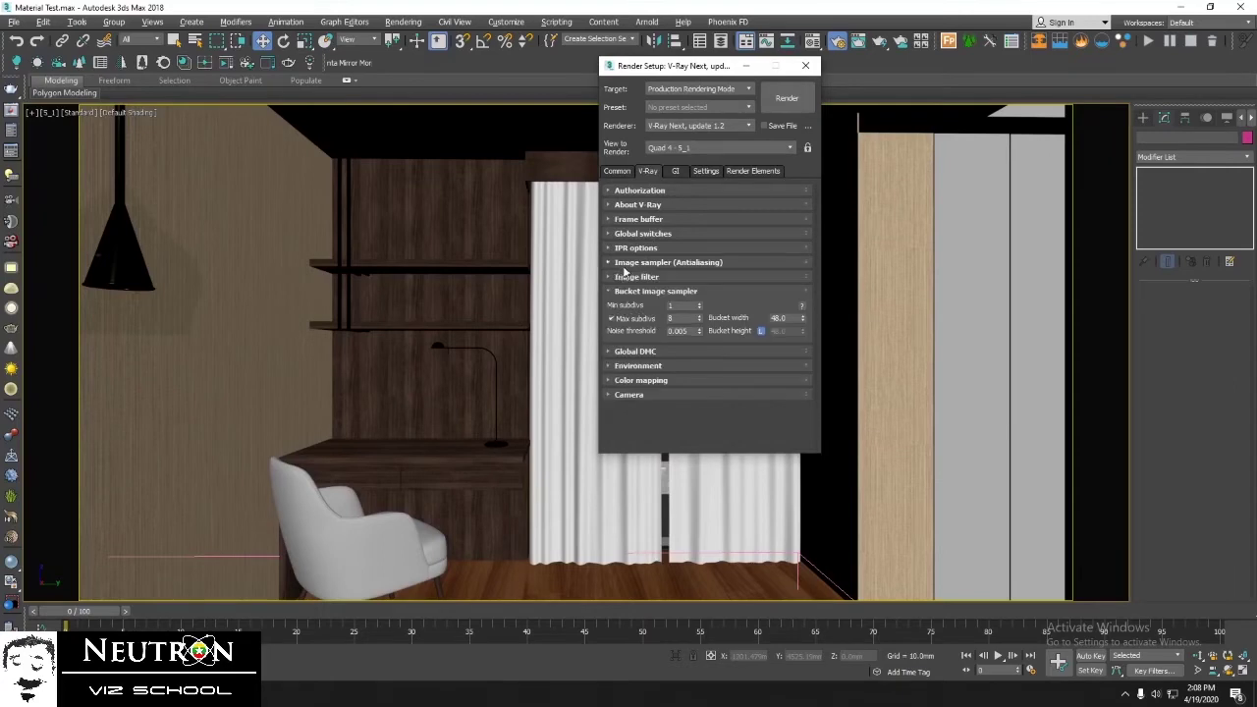
click(621, 396)
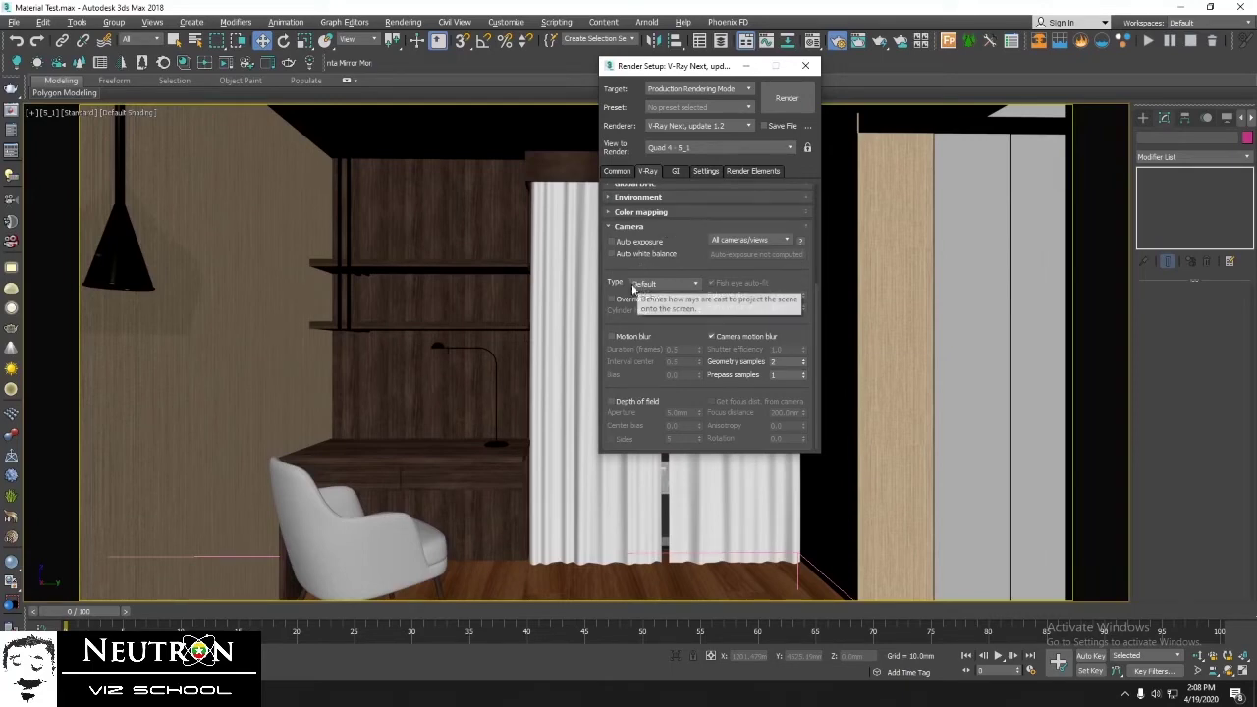
Set the V-Ray camera type to Spherical and enable Override FOV with a value of 360.
click(694, 285)
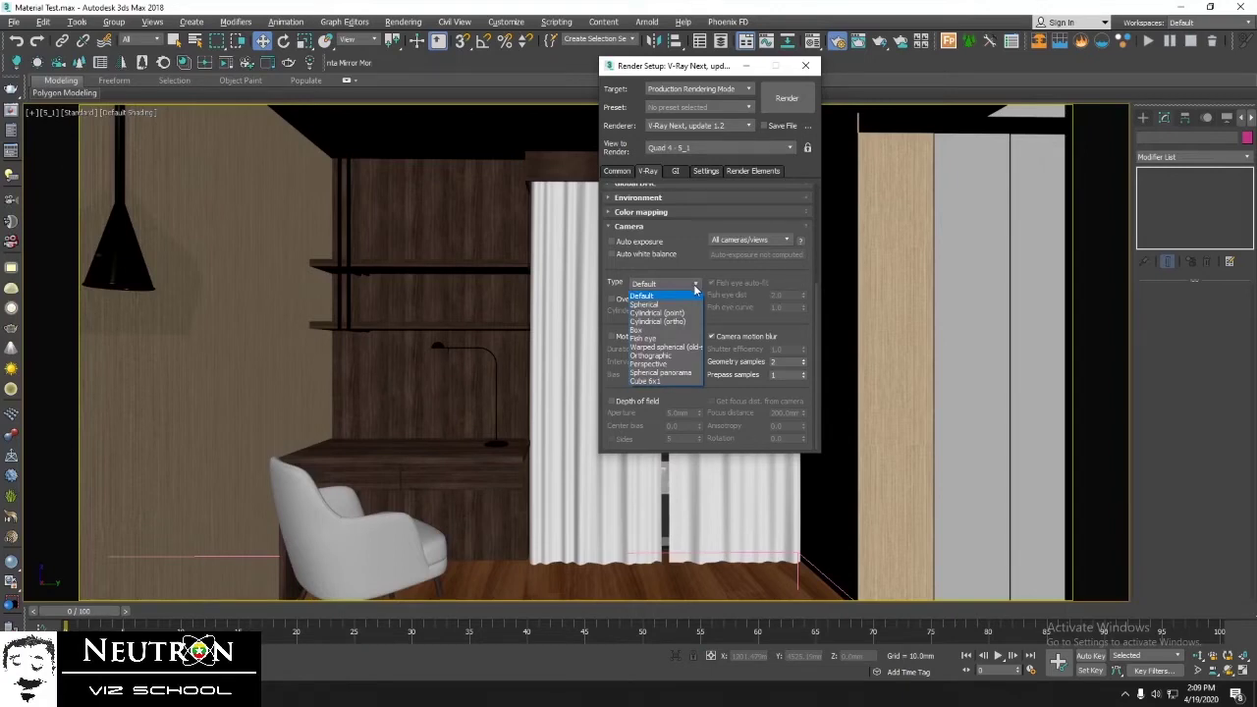
click(648, 304)
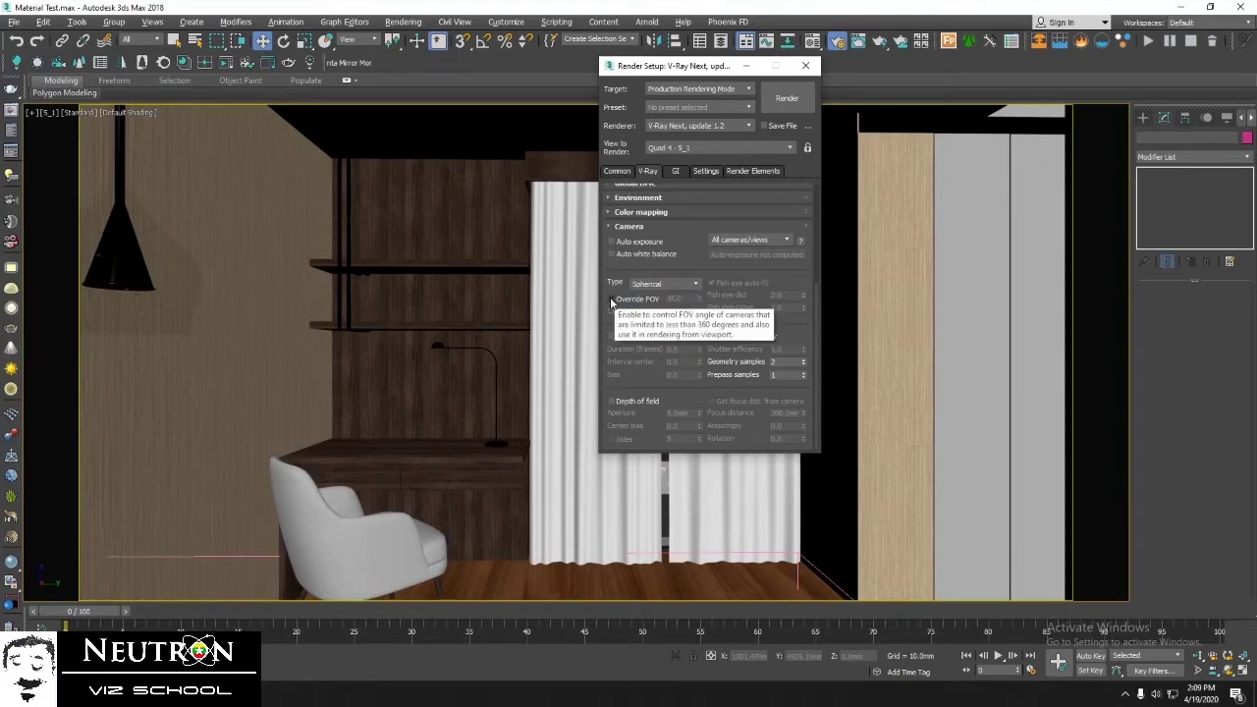
click(611, 299)
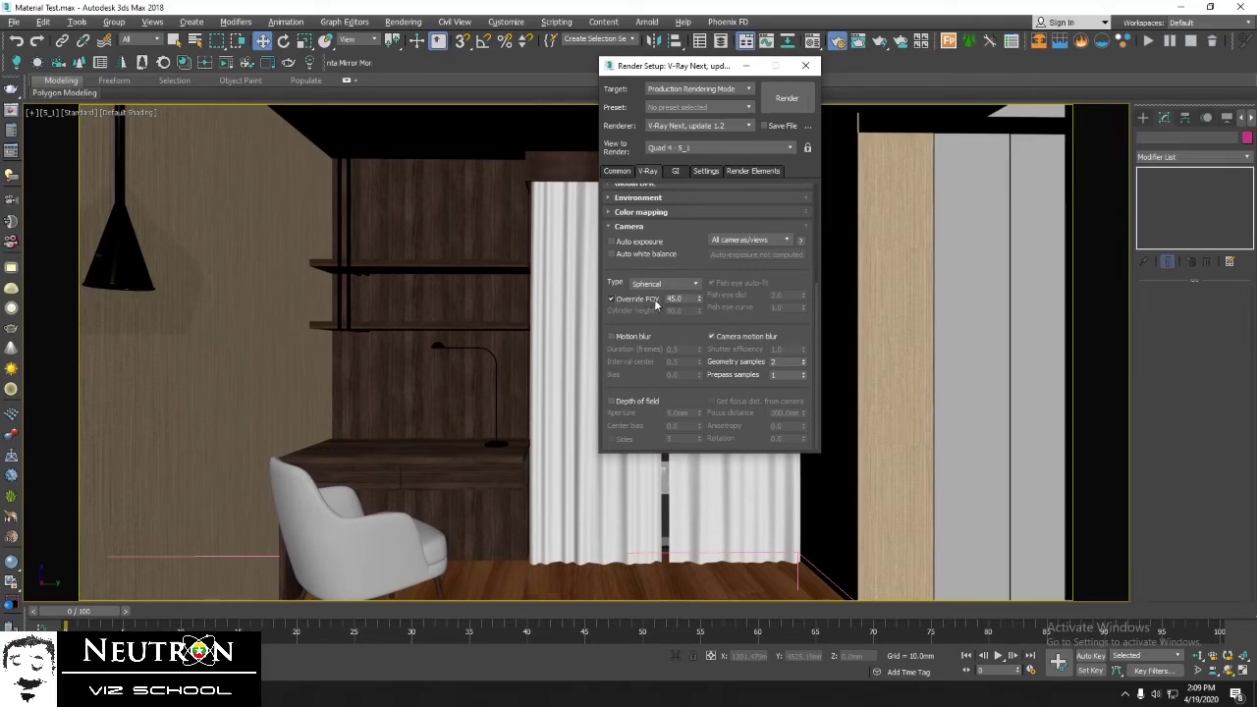
double_click(674, 300)
text(360)
click(694, 258)
Switch to WordPad and strike through the whole of note 6 on the V-Ray camera settings.
key(alt+Tab)
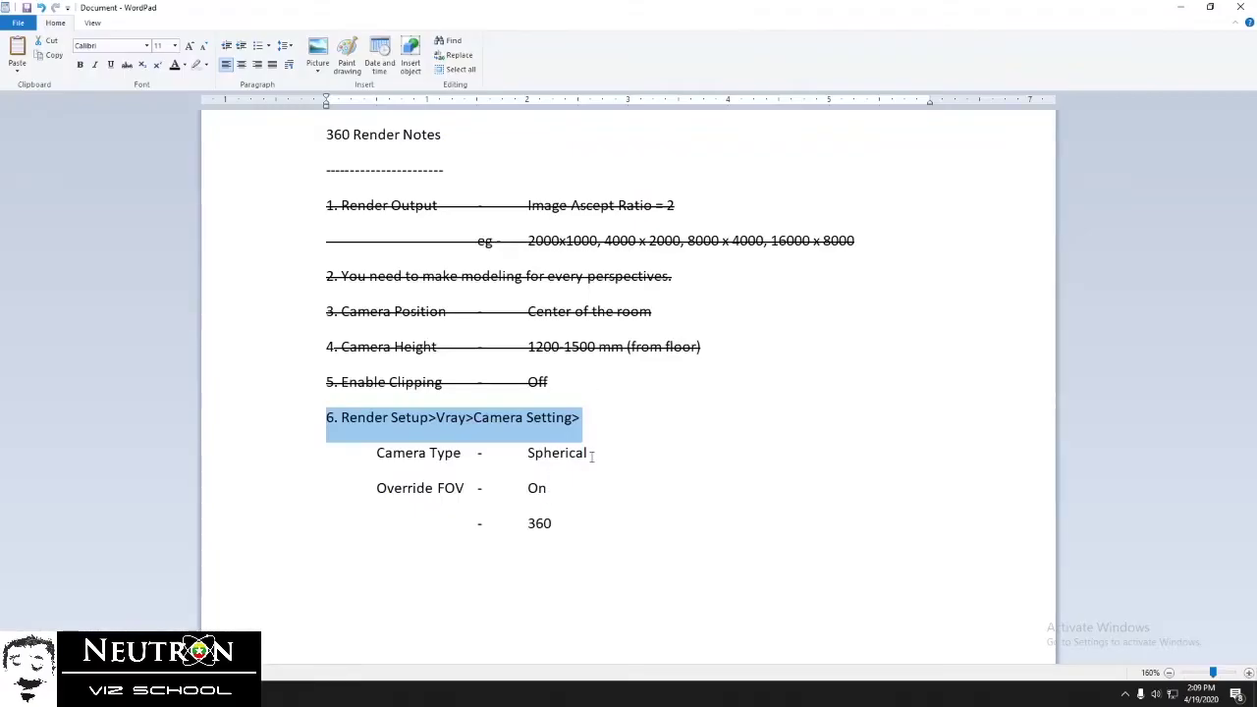
drag(584, 522, 308, 421)
click(127, 64)
Switch to 3ds Max, return to the common render settings and render the 5_1 camera view with V-Ray.
key(alt+Tab)
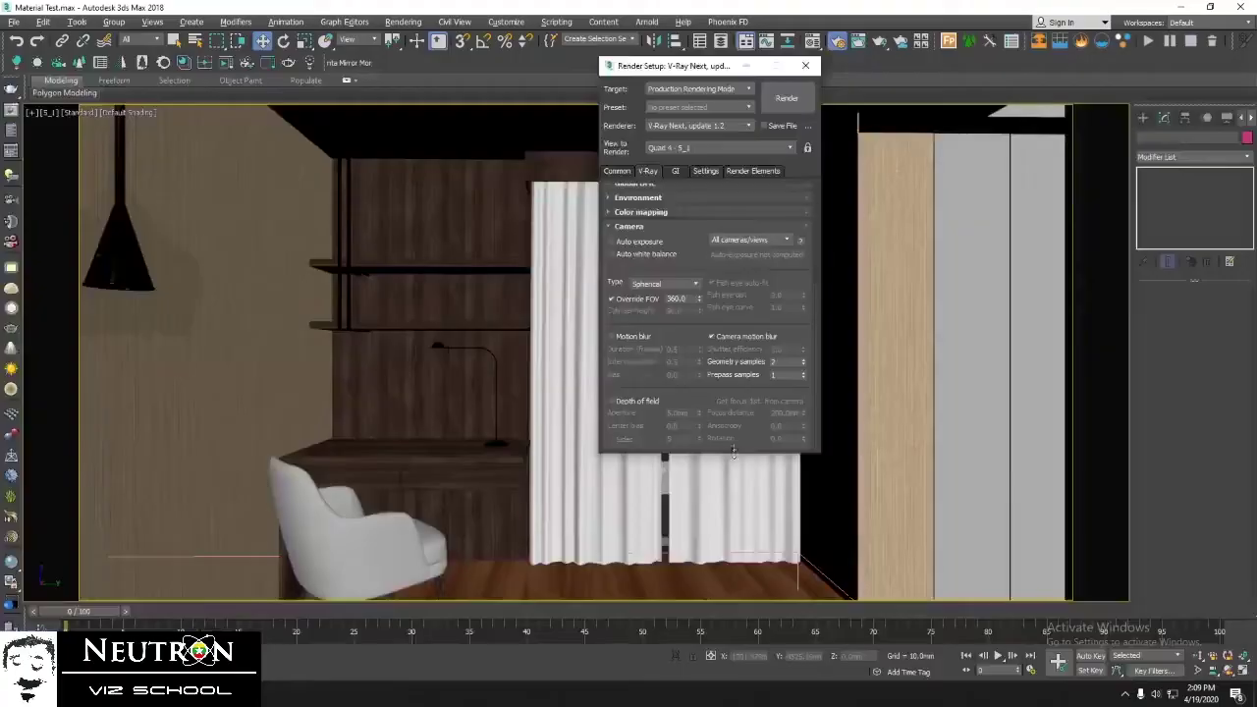
drag(705, 67, 756, 70)
scroll(731, 257, up, 3)
click(667, 175)
drag(714, 64, 826, 64)
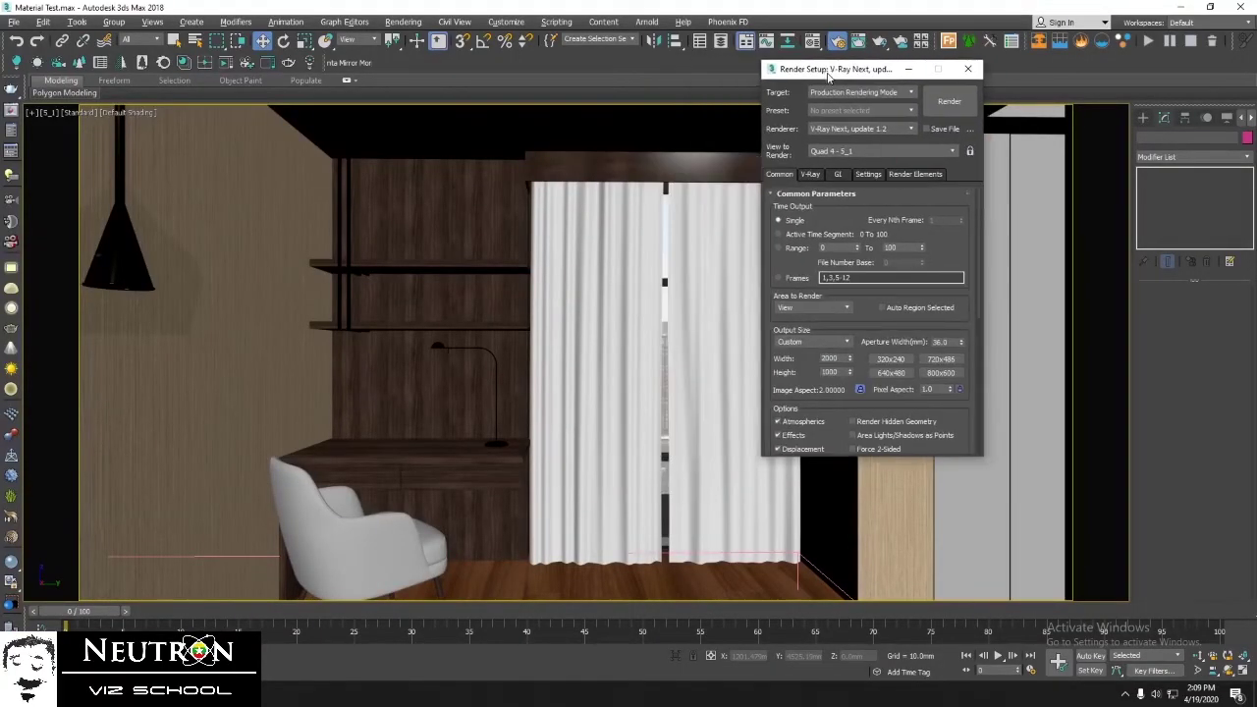
click(957, 112)
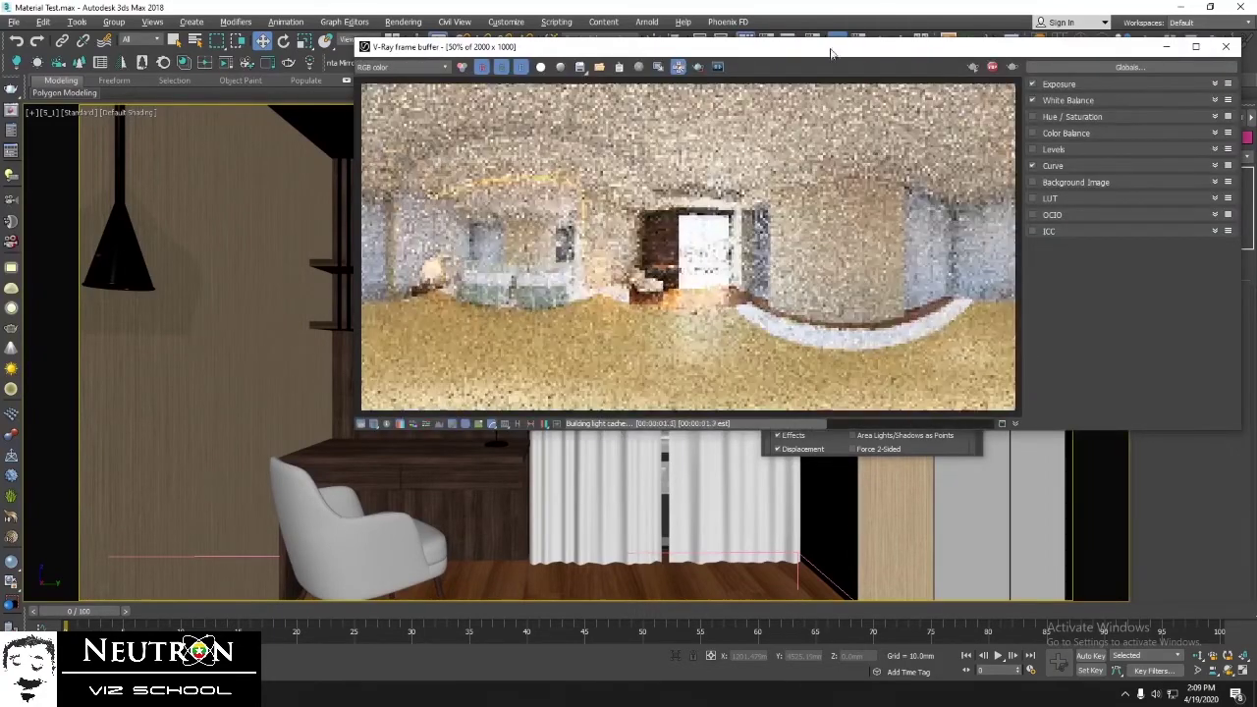
drag(832, 49, 617, 59)
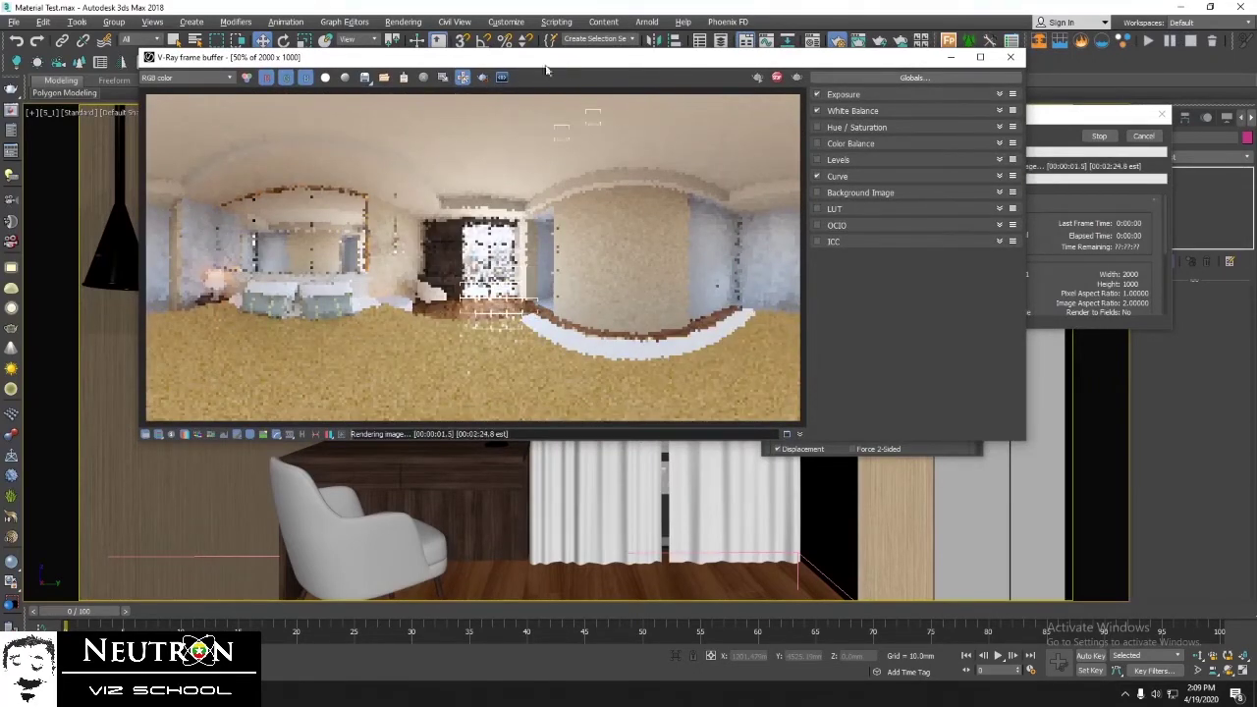
Examine the 360-degree bedroom panorama in the V-Ray frame buffer while it renders.
drag(546, 57, 572, 59)
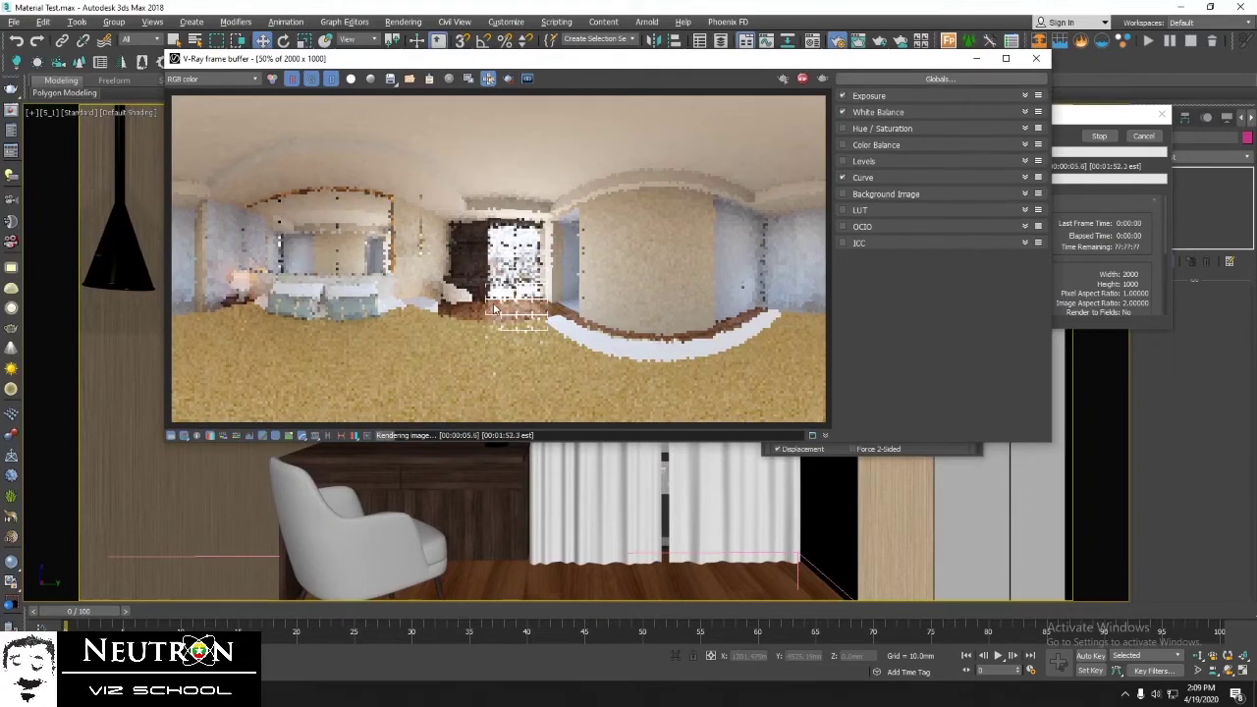
scroll(494, 307, up, 1)
middle_drag(693, 308, 363, 308)
scroll(590, 328, down, 1)
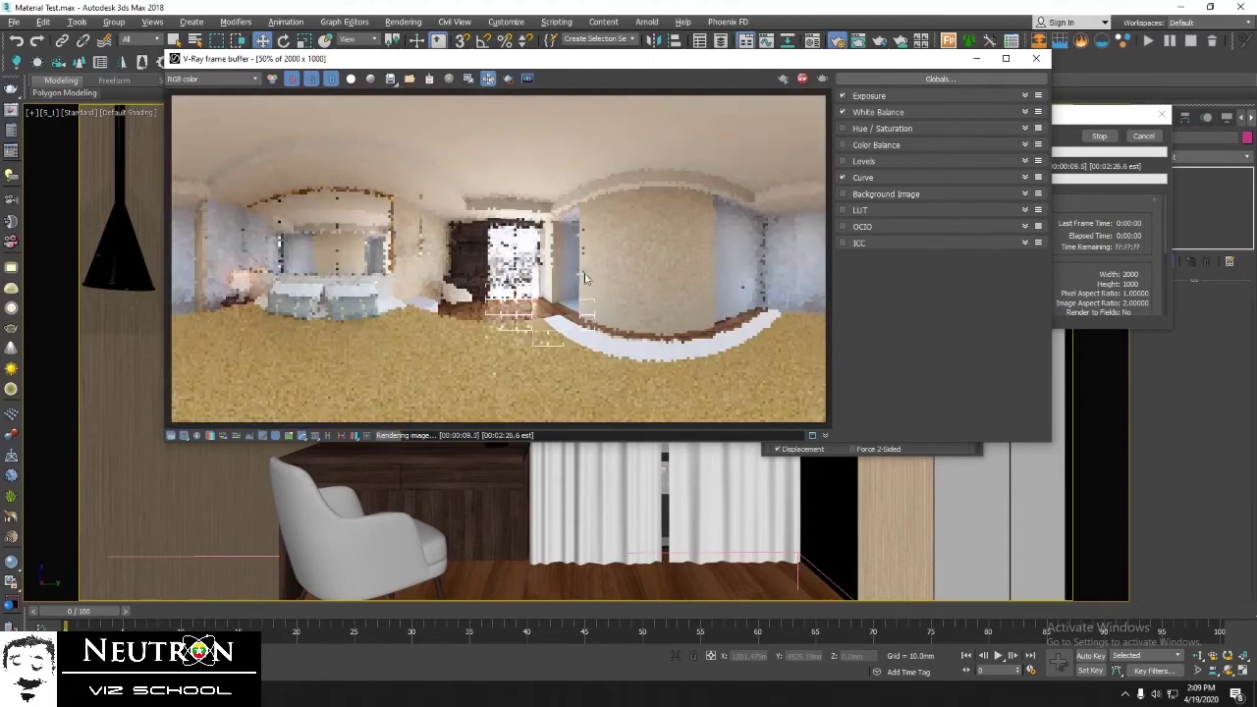
drag(618, 67, 665, 67)
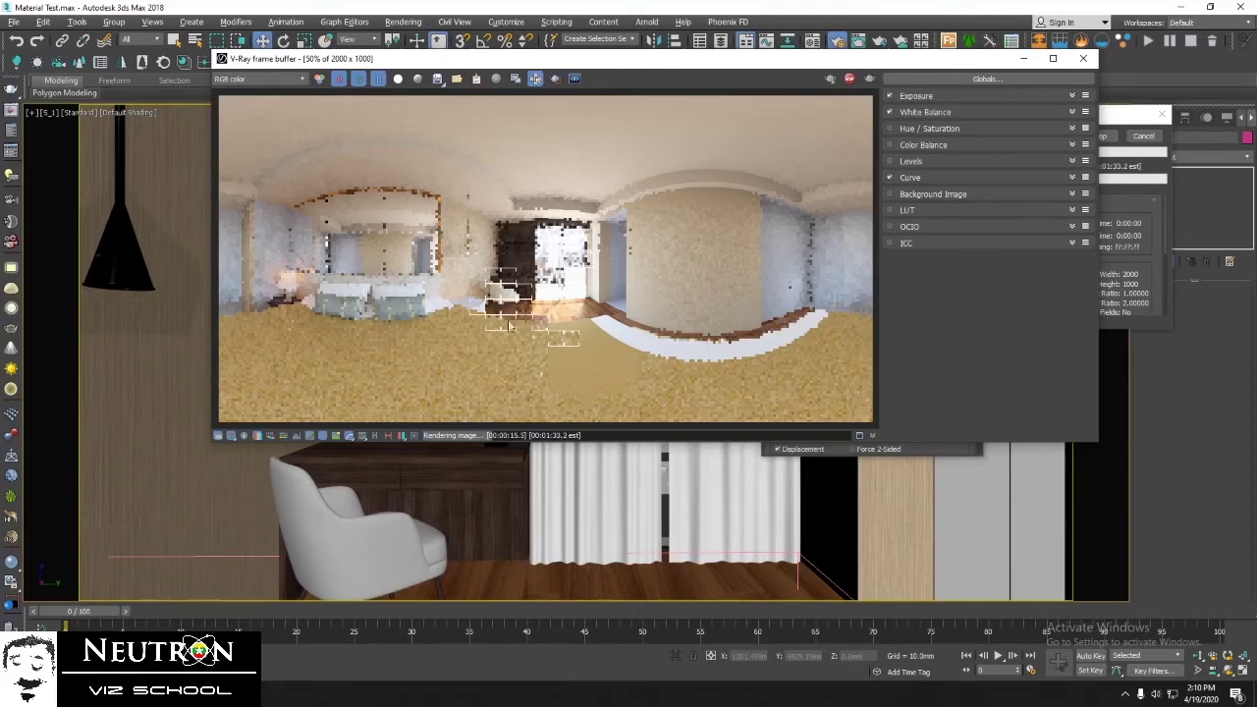
scroll(550, 325, up, 2)
scroll(553, 318, down, 2)
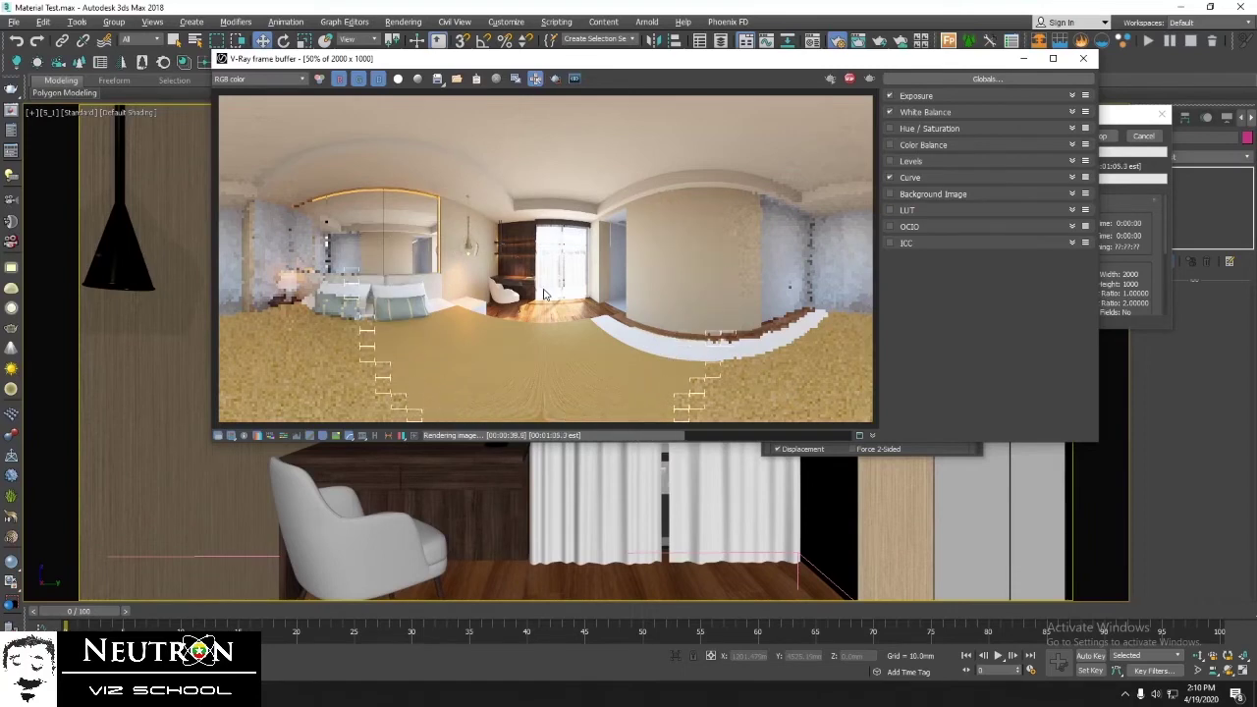
mouse_move(567, 59)
mouse_down()
mouse_move(537, 62)
mouse_move(576, 73)
mouse_up()
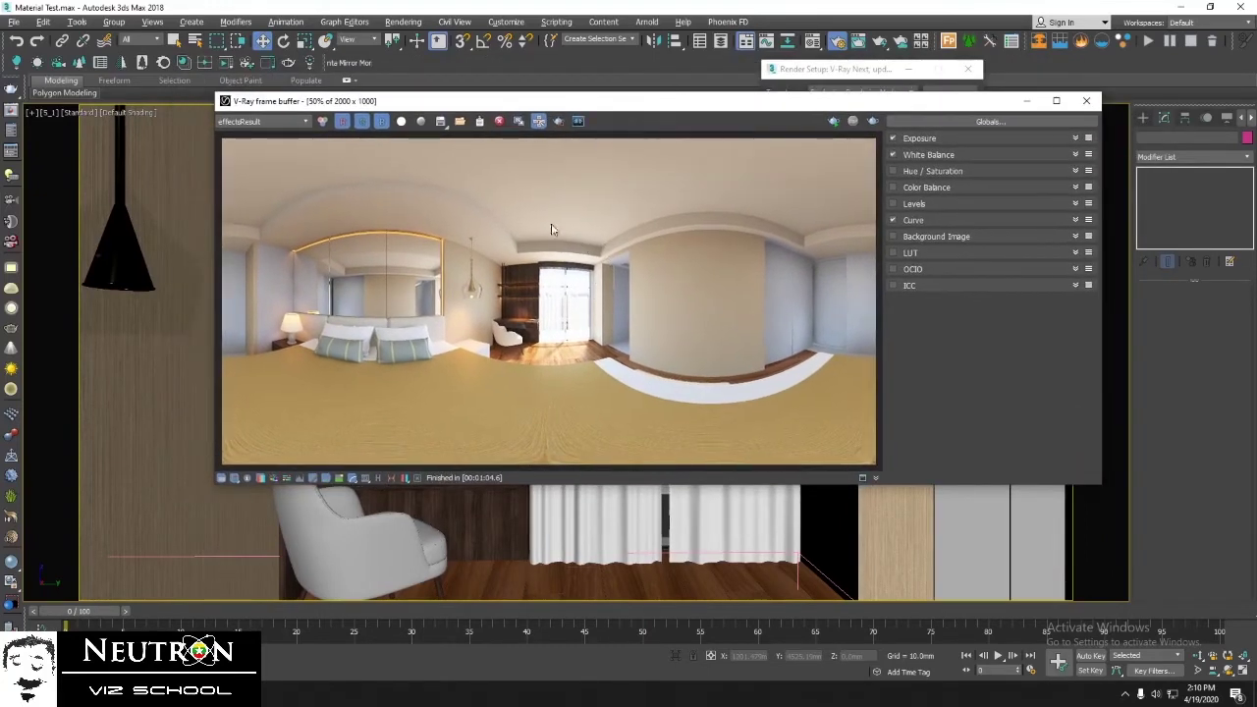
Save the finished panorama render to the Desktop as a JPEG file named 360_Test, accepting the JPEG image settings.
click(441, 122)
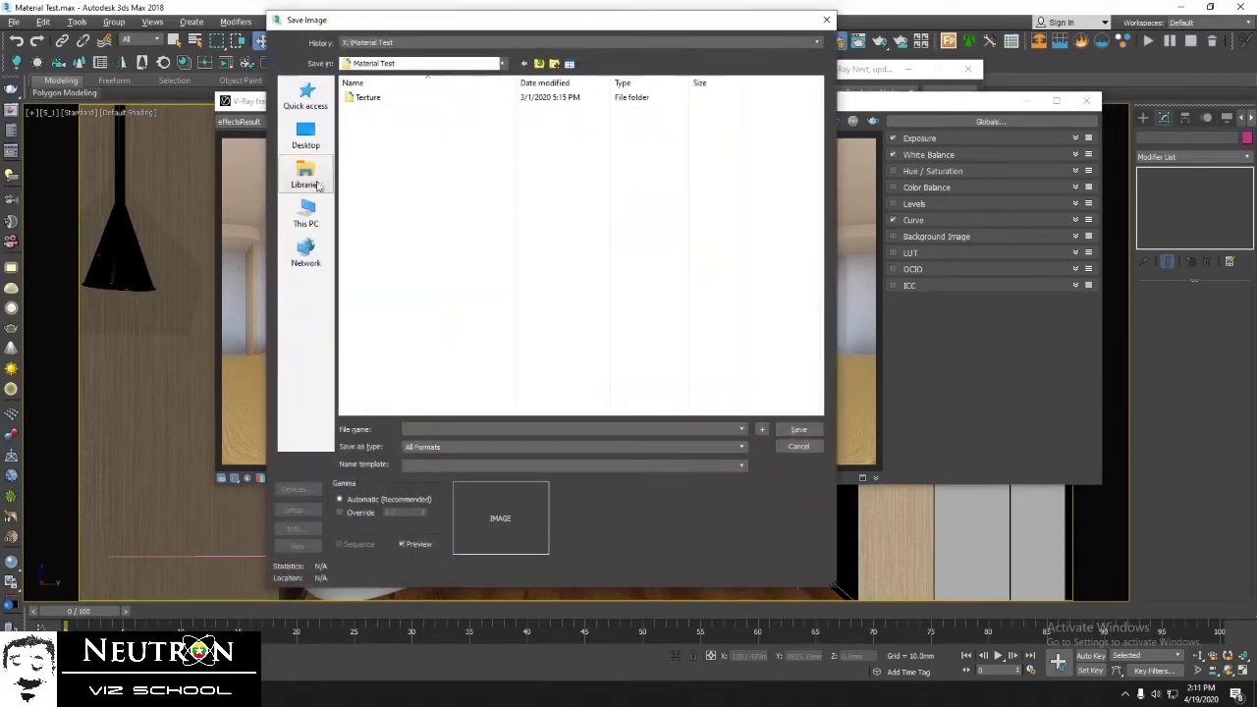
click(305, 138)
scroll(550, 294, down, 3)
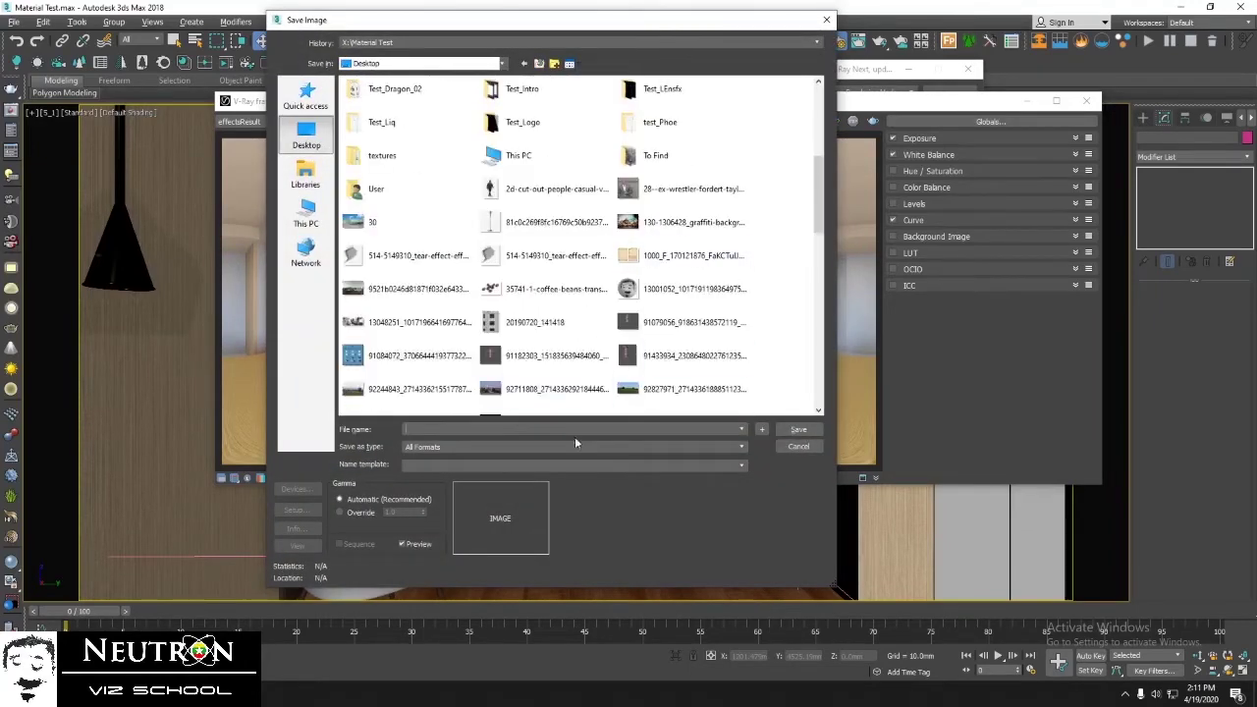
click(582, 427)
text(360_Test)
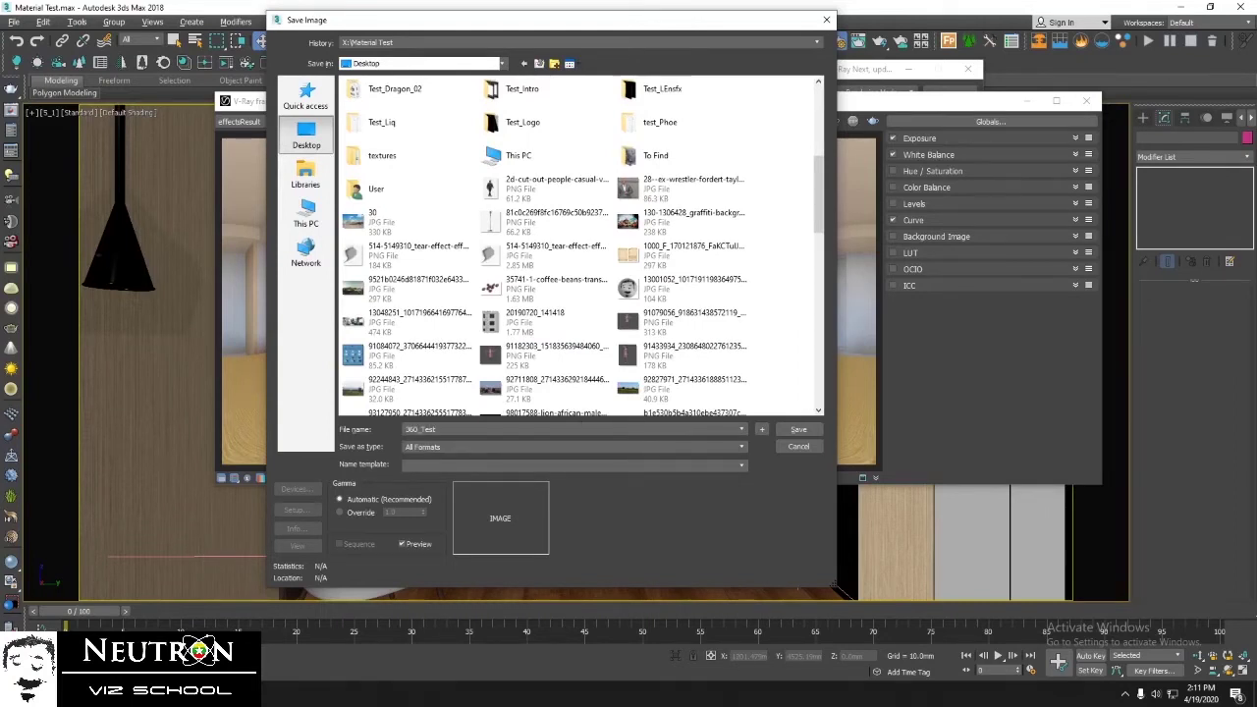
key(Tab)
key(j)
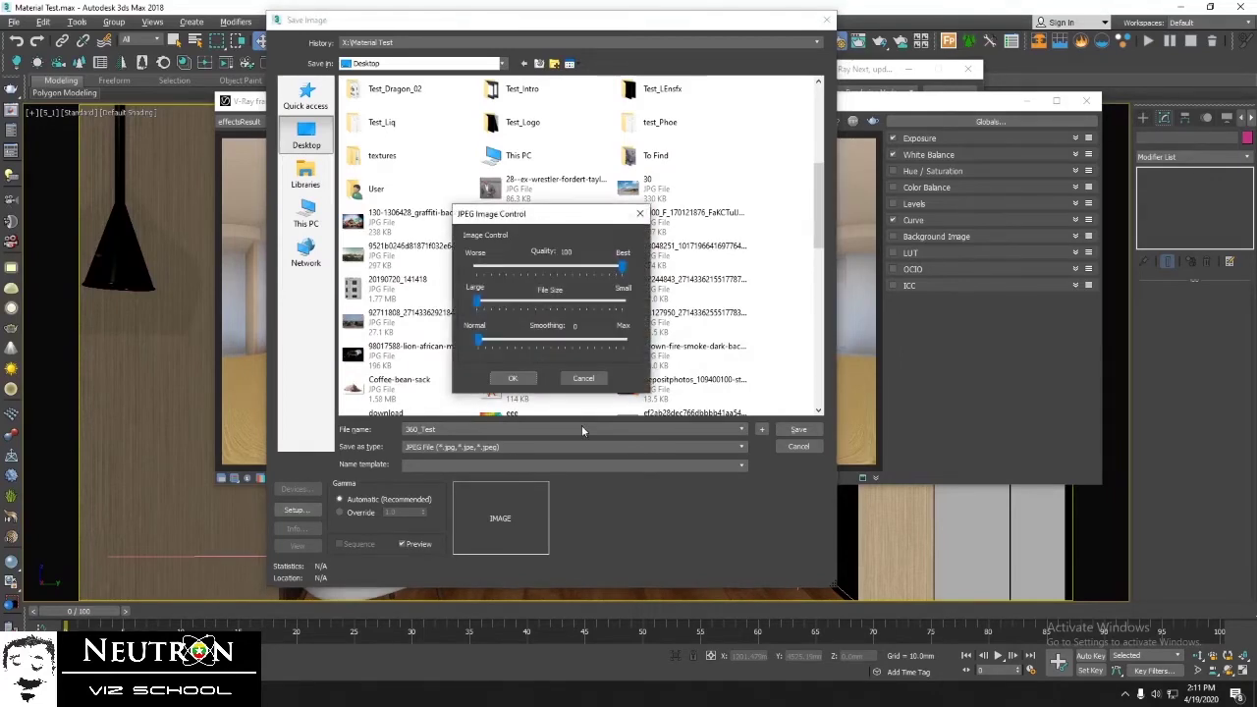
key(Return)
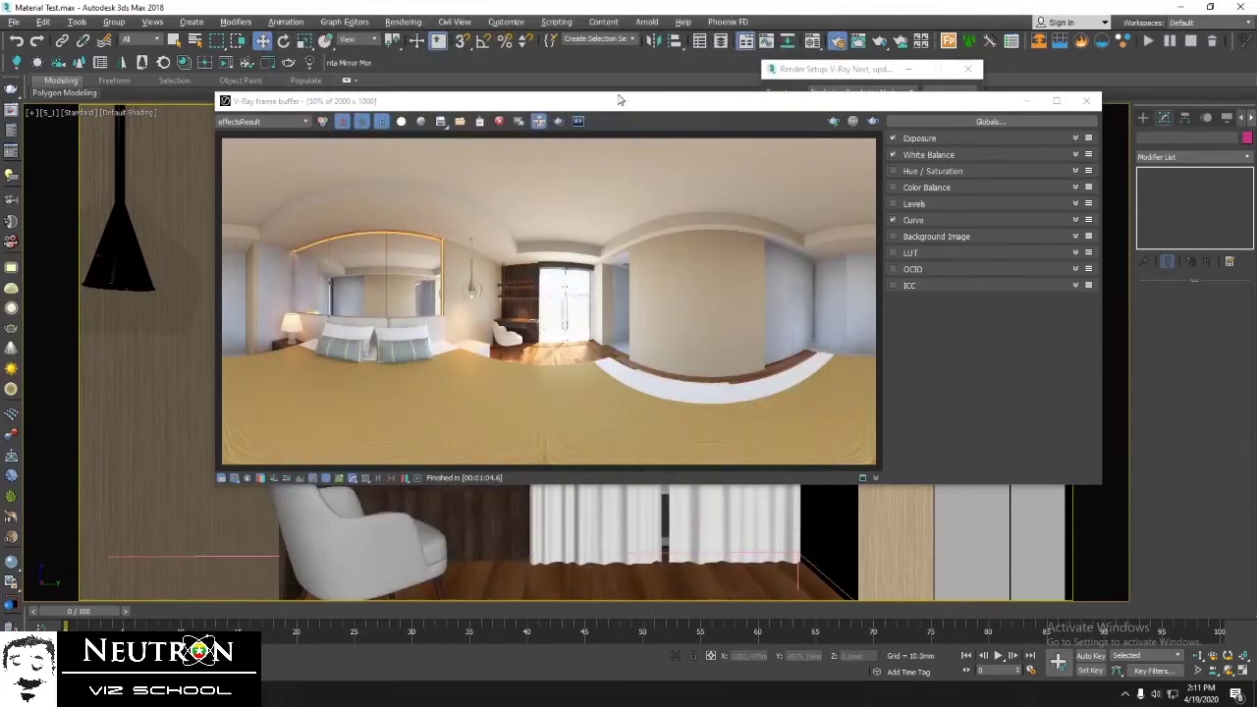
drag(623, 100, 597, 100)
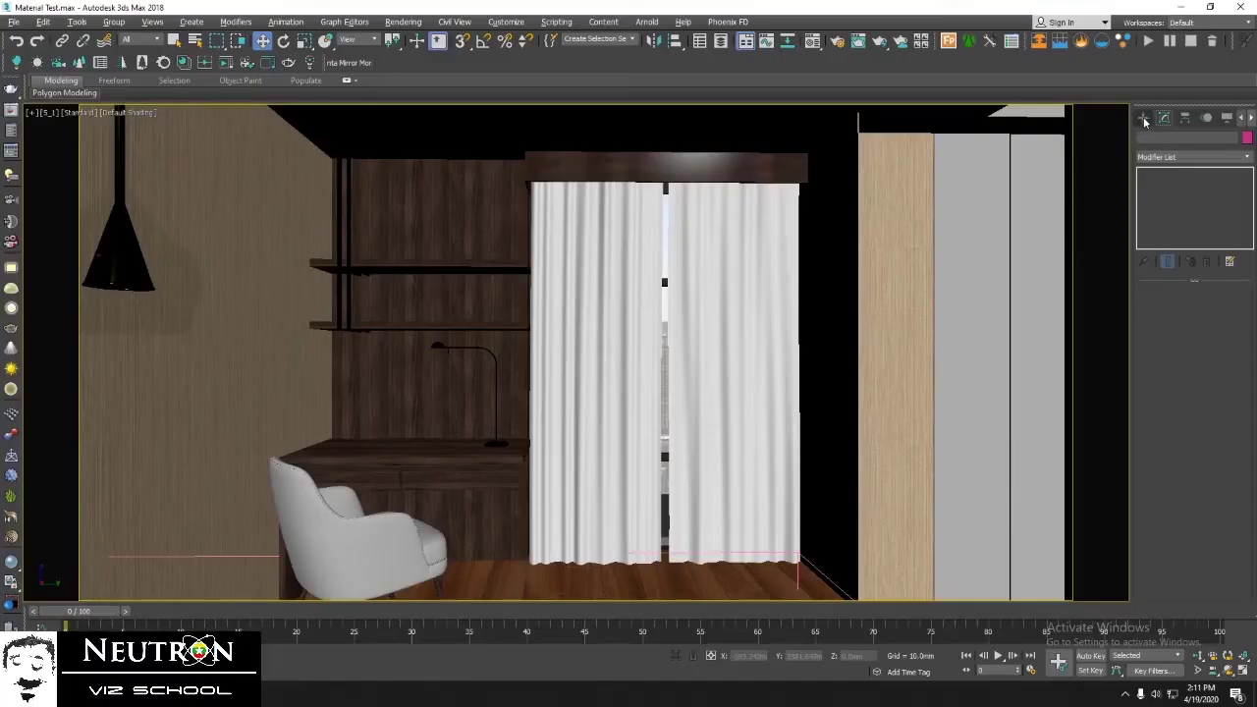
Load the Panorama Exporter from the list of additional utilities.
click(1145, 121)
click(1251, 117)
click(1225, 118)
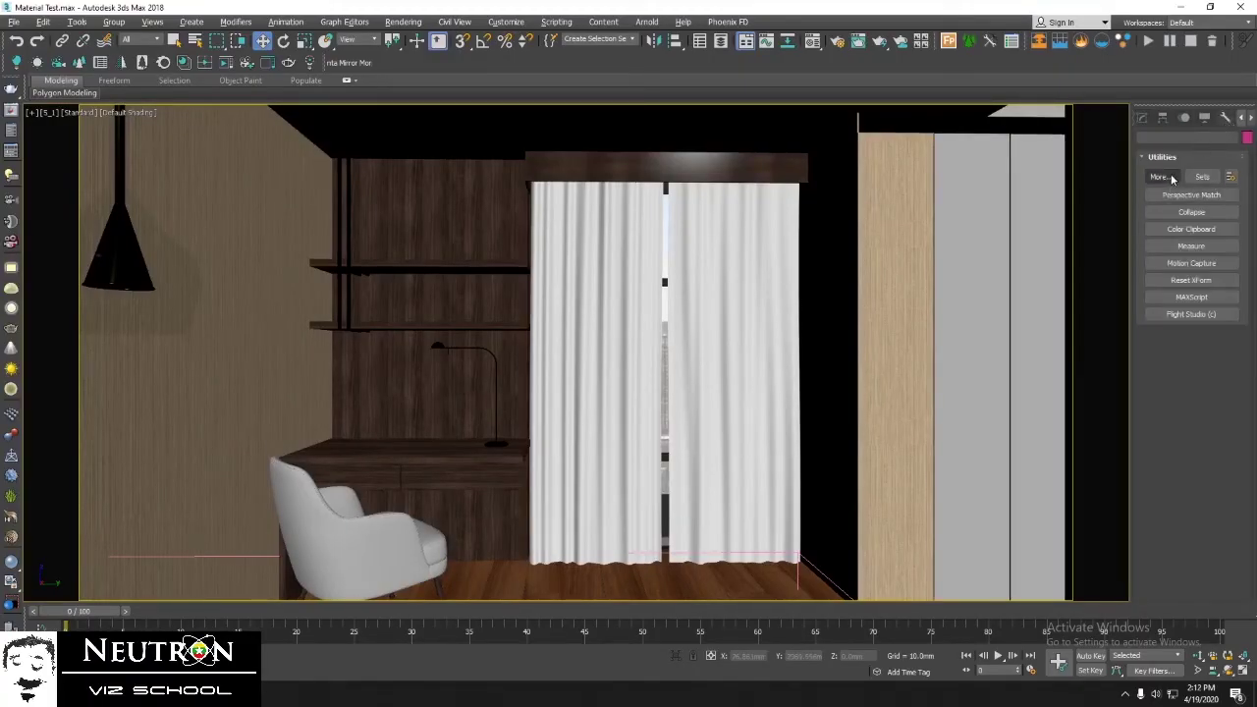
click(1160, 177)
click(629, 321)
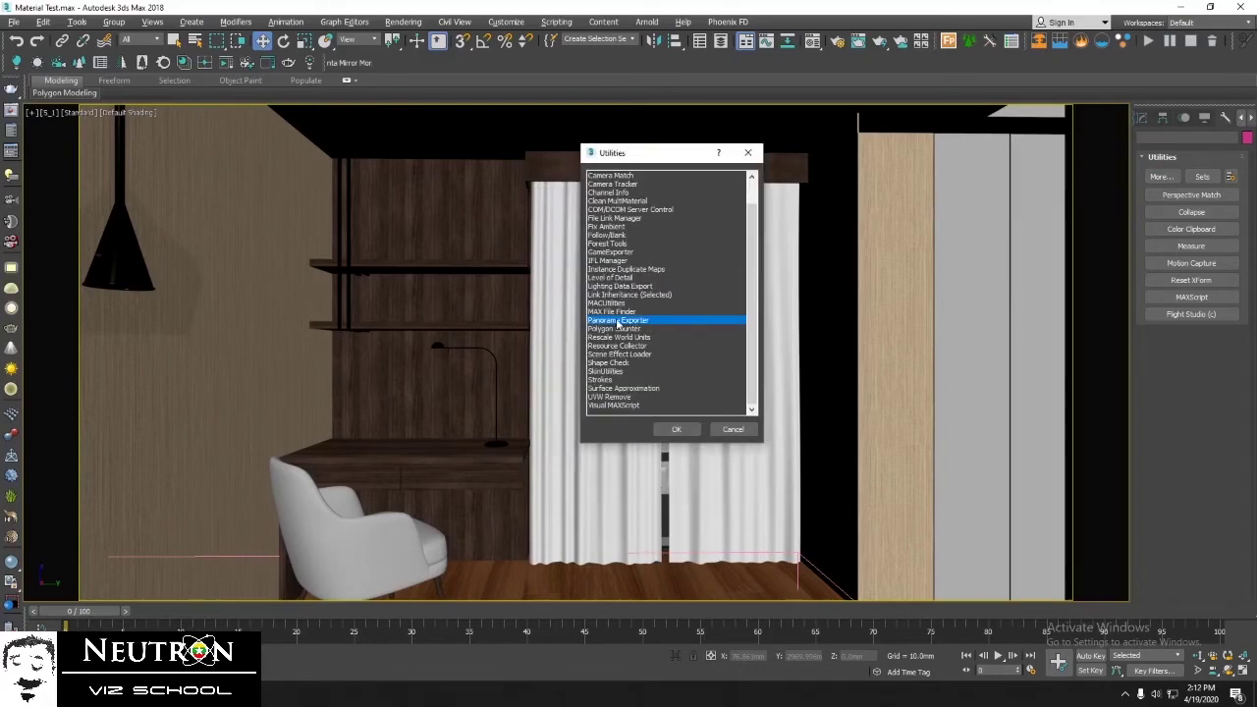
click(676, 430)
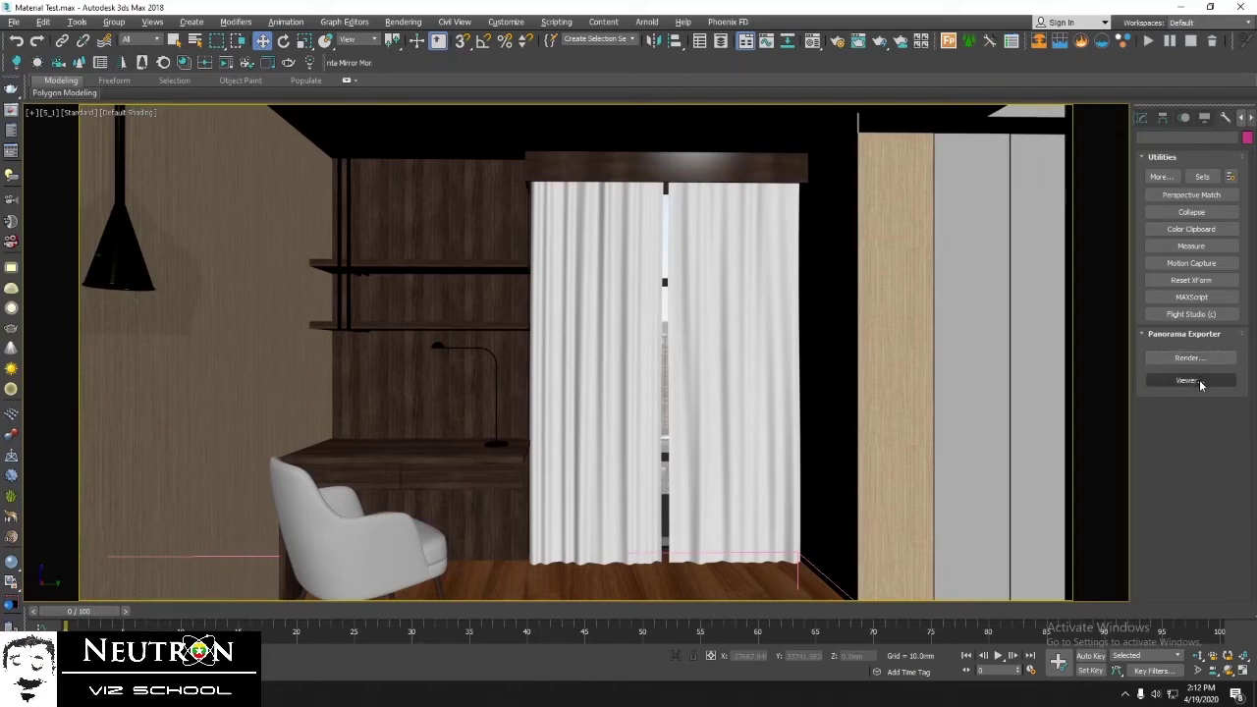
Launch the Panorama Exporter viewer and open the 360_Test image from the Desktop in it.
click(1204, 383)
drag(643, 248, 668, 177)
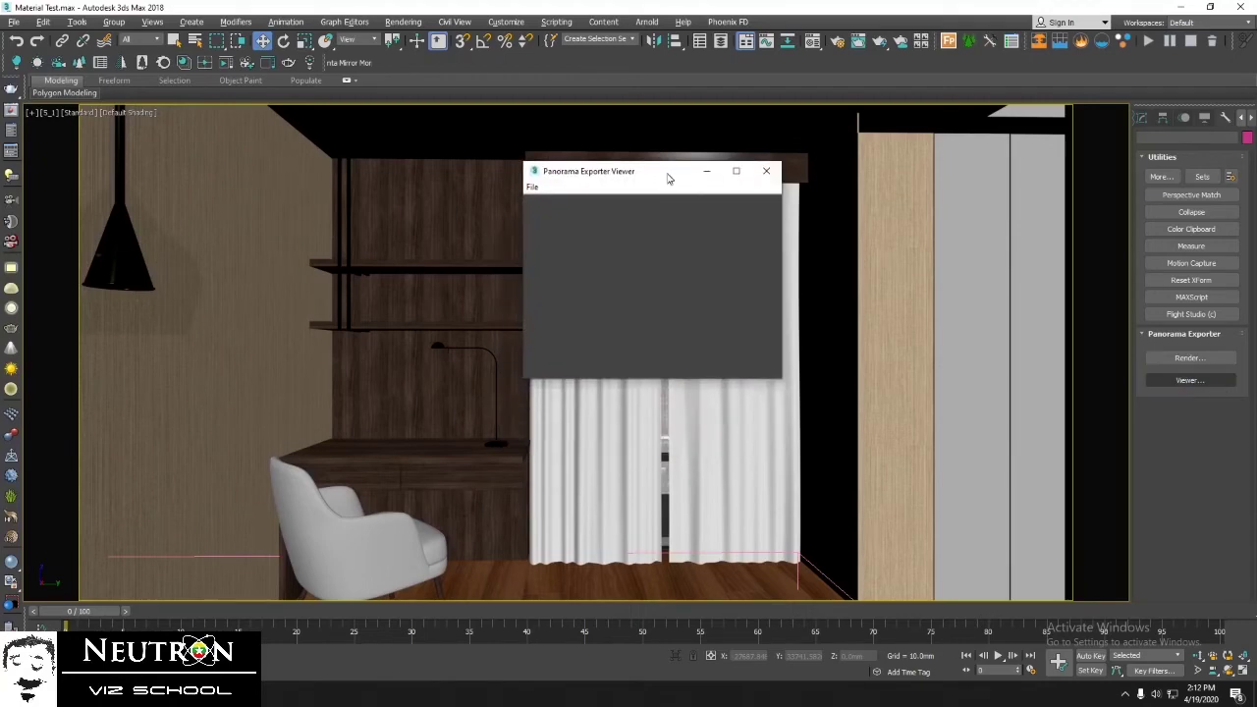
click(533, 188)
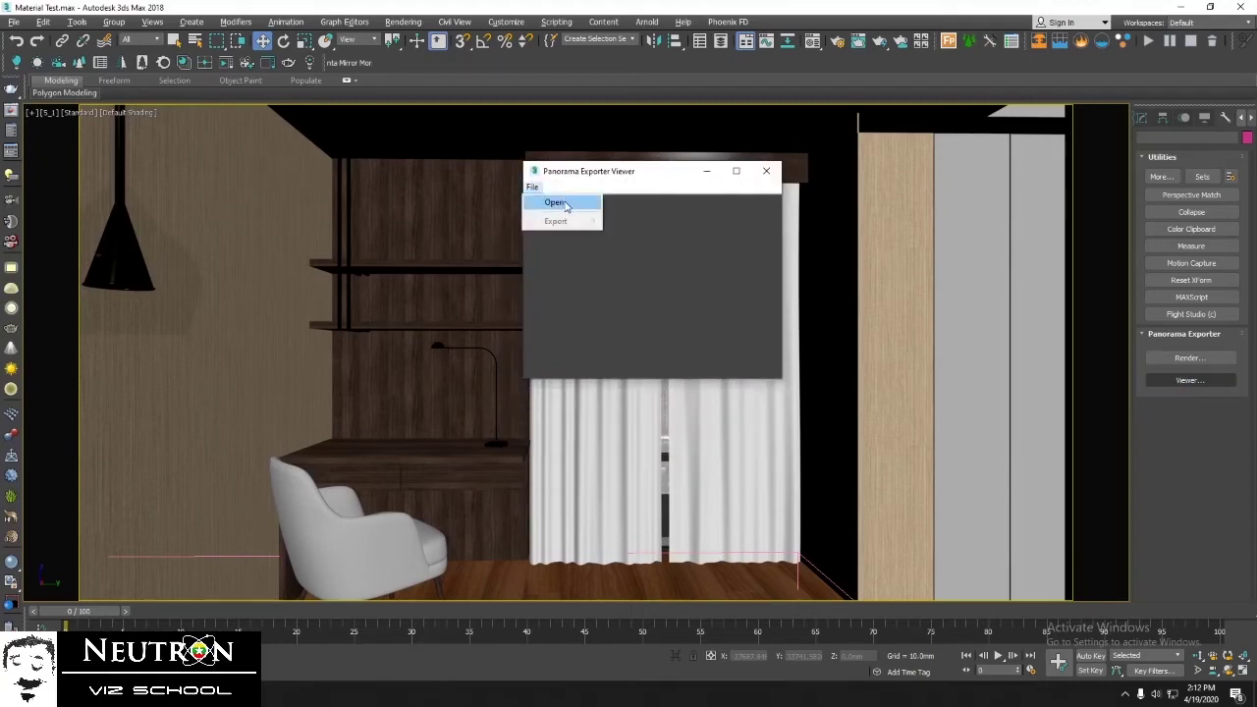
click(556, 203)
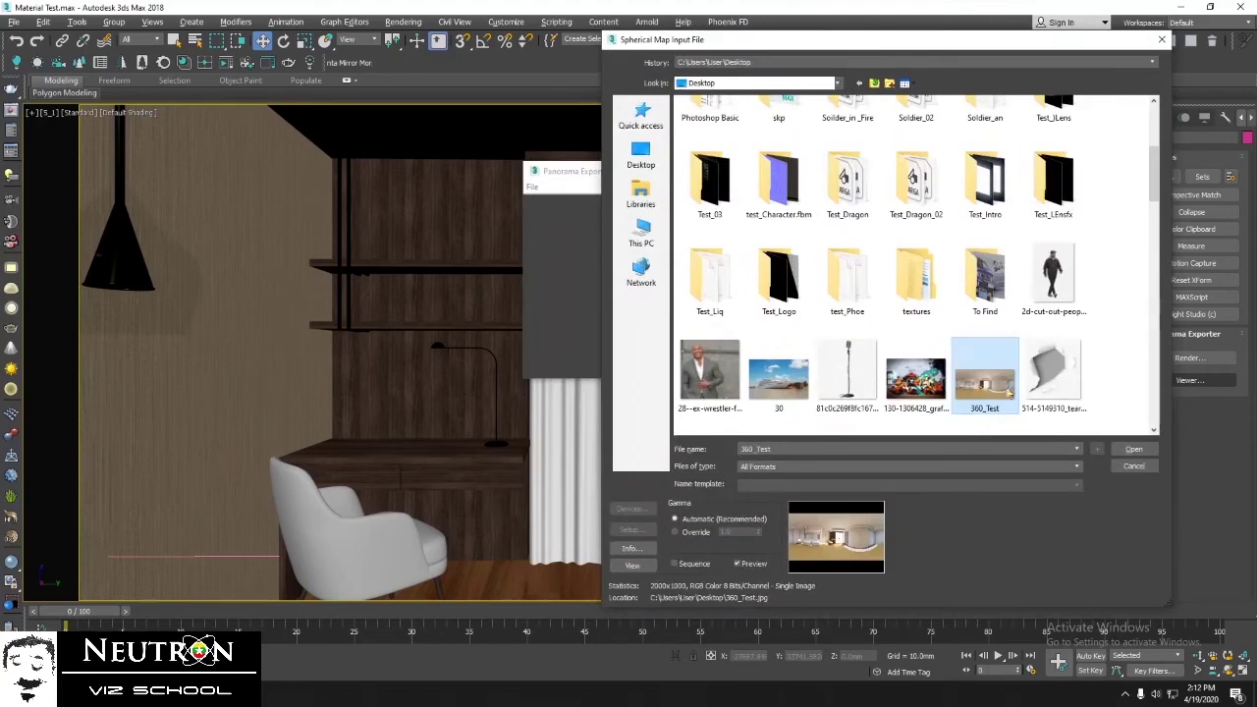
double_click(997, 391)
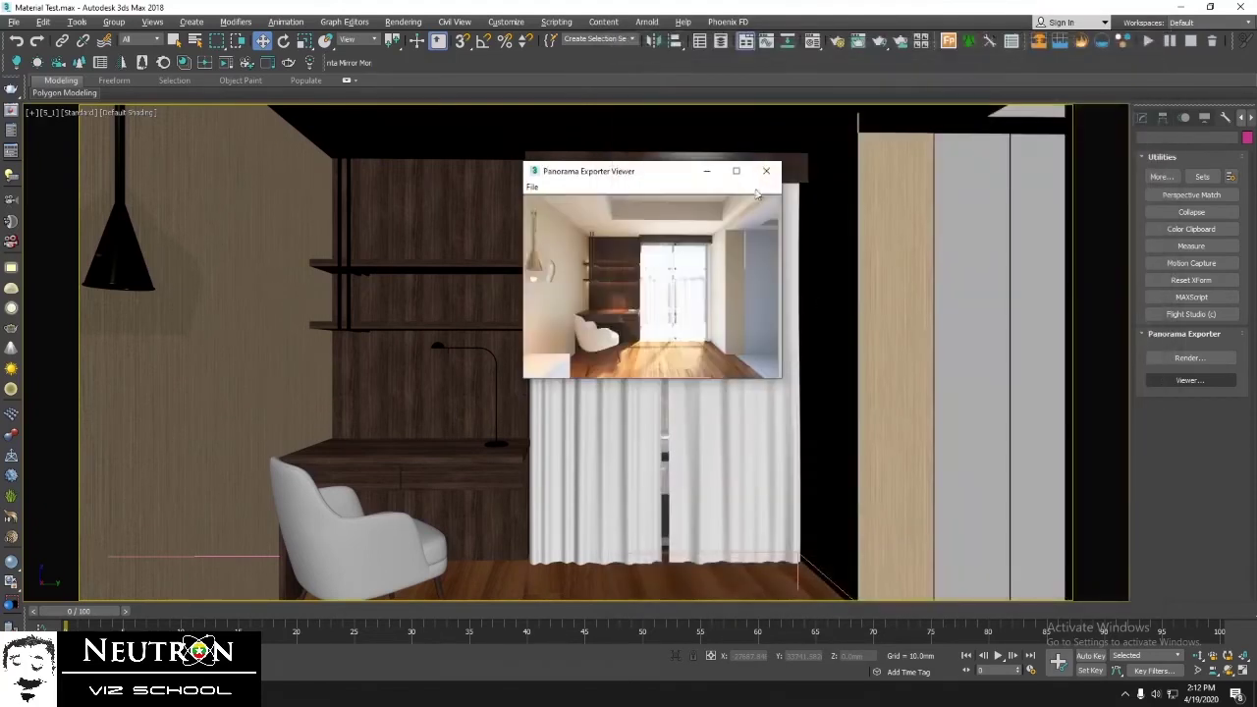
Enlarge the Panorama Exporter Viewer window and look around the bedroom panorama.
drag(696, 181, 549, 135)
drag(645, 335, 820, 486)
drag(678, 344, 608, 315)
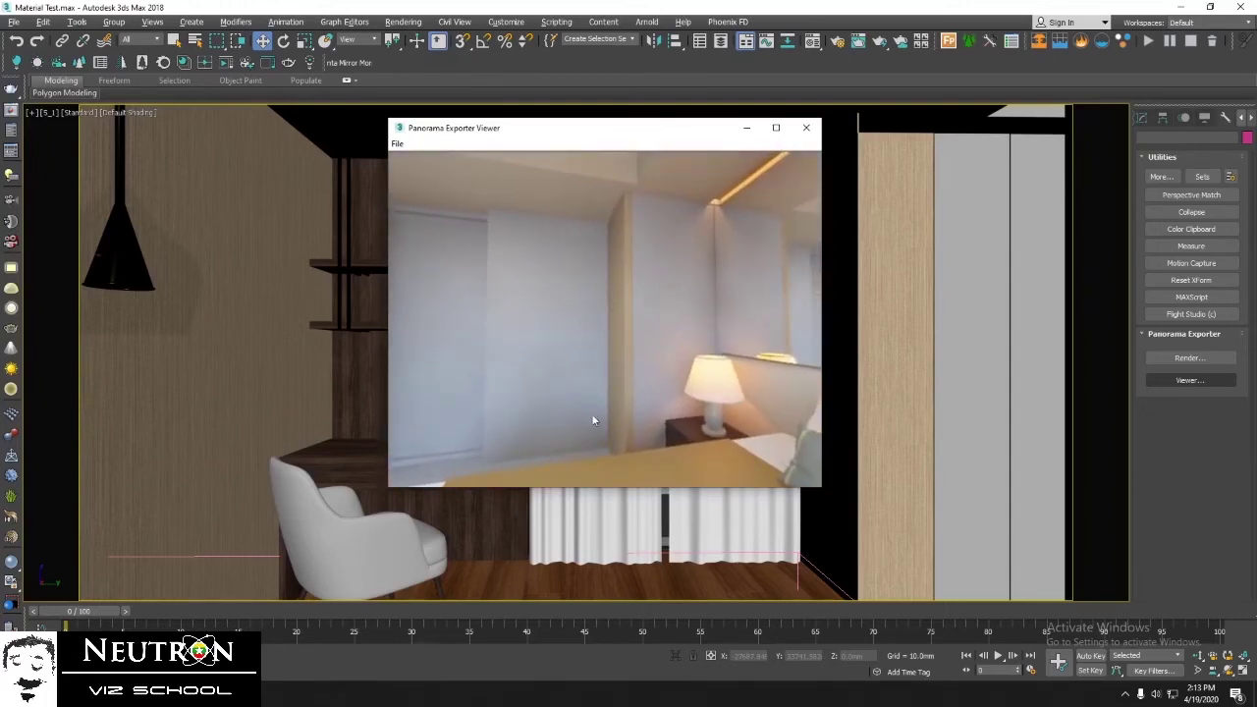
mouse_move(596, 371)
mouse_down()
mouse_move(570, 337)
mouse_move(578, 269)
mouse_move(545, 312)
mouse_move(620, 331)
mouse_move(583, 292)
mouse_move(589, 362)
mouse_up()
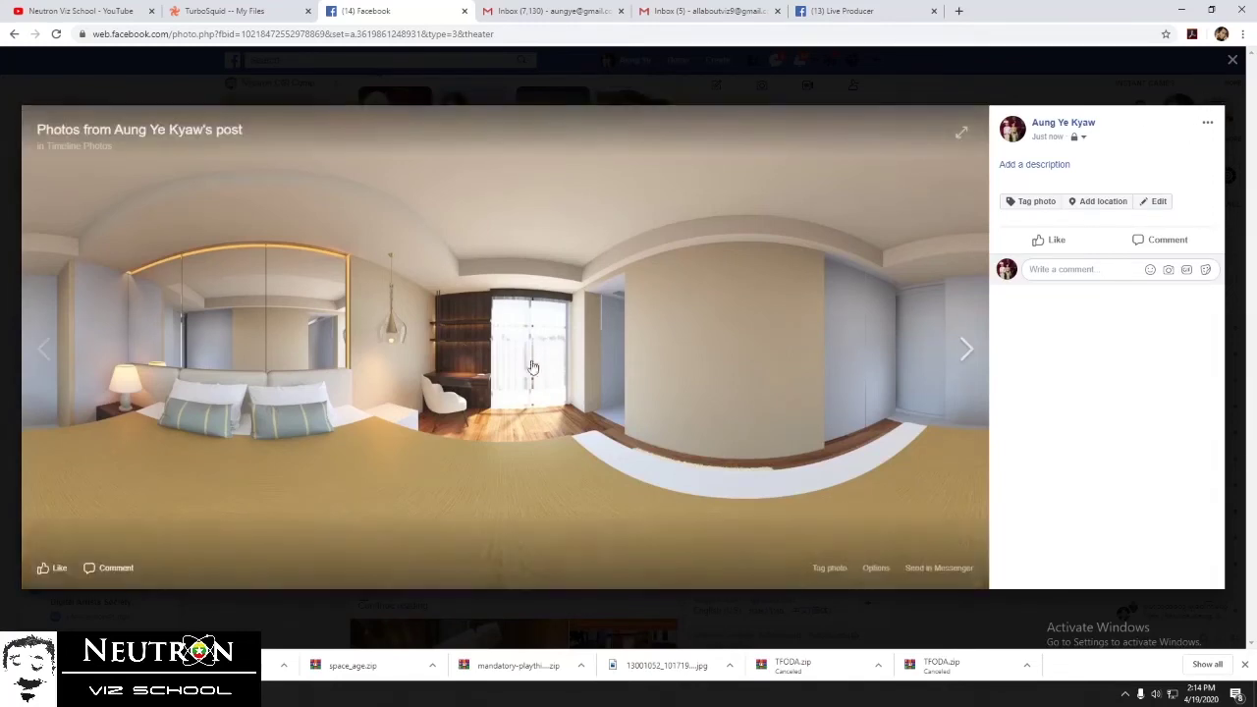
Close the flat panorama photo on Facebook and open the Exif-Fixer-Win archive from the Software folder.
click(1234, 62)
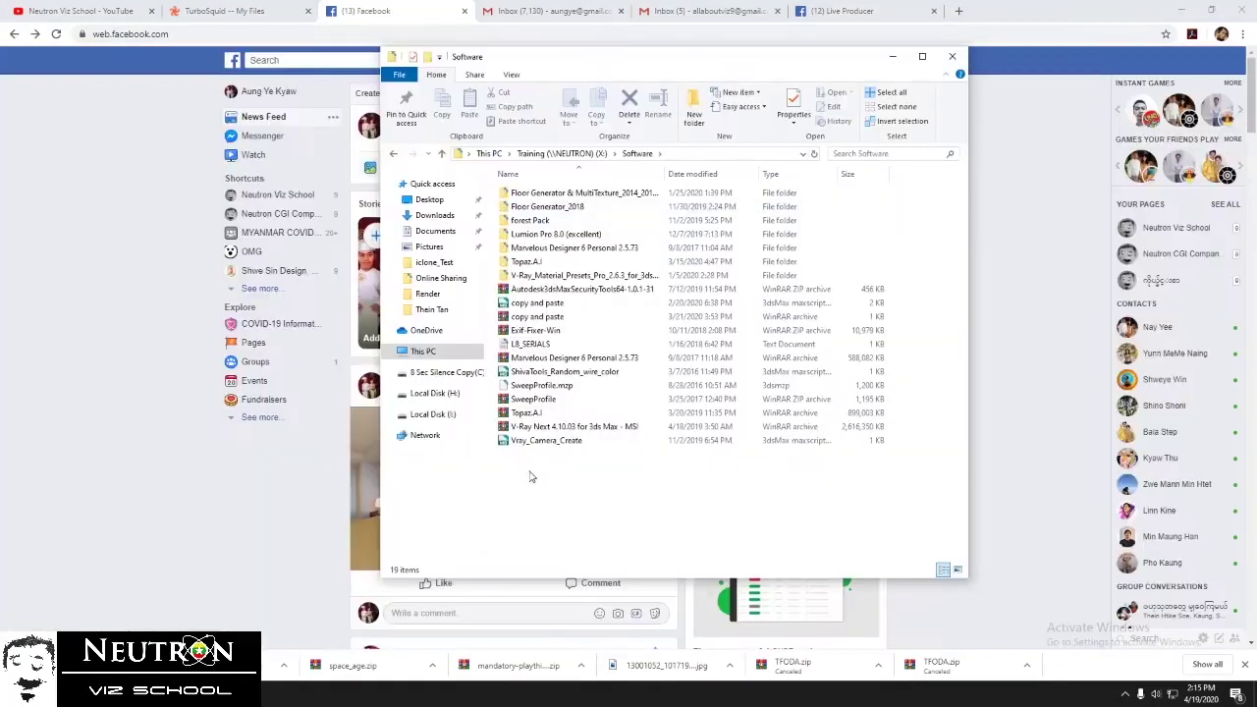
click(553, 331)
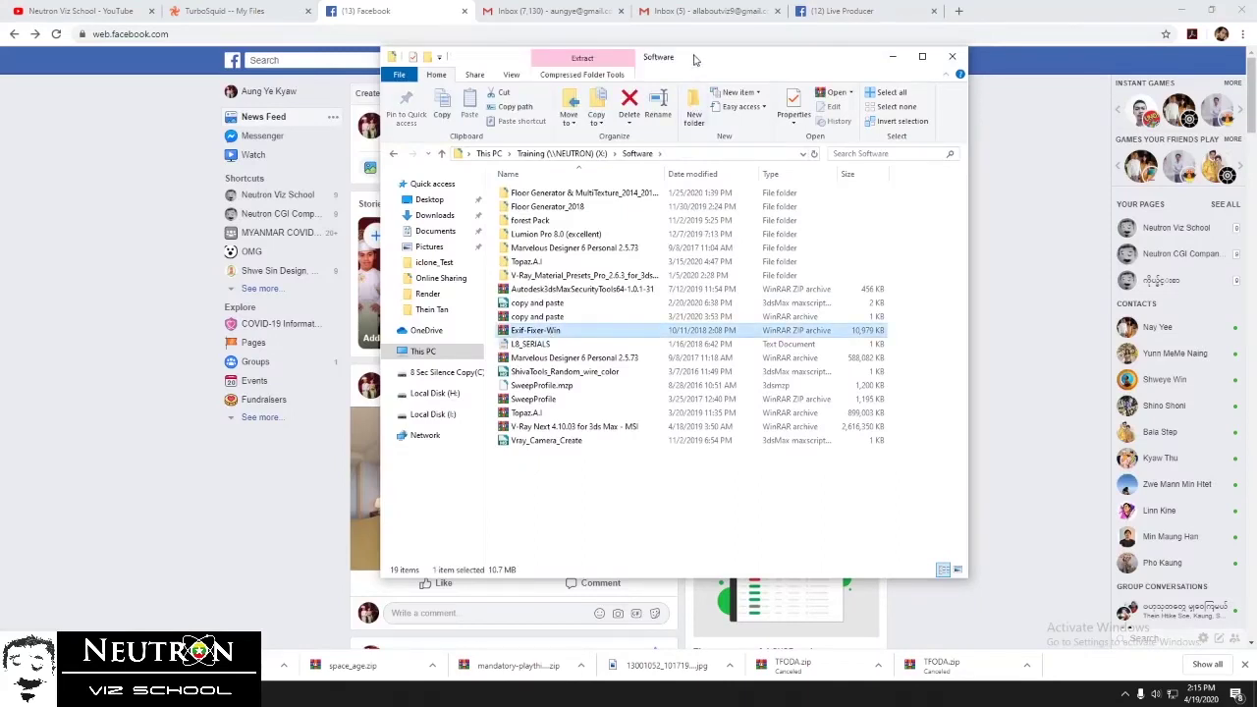
drag(693, 60, 783, 60)
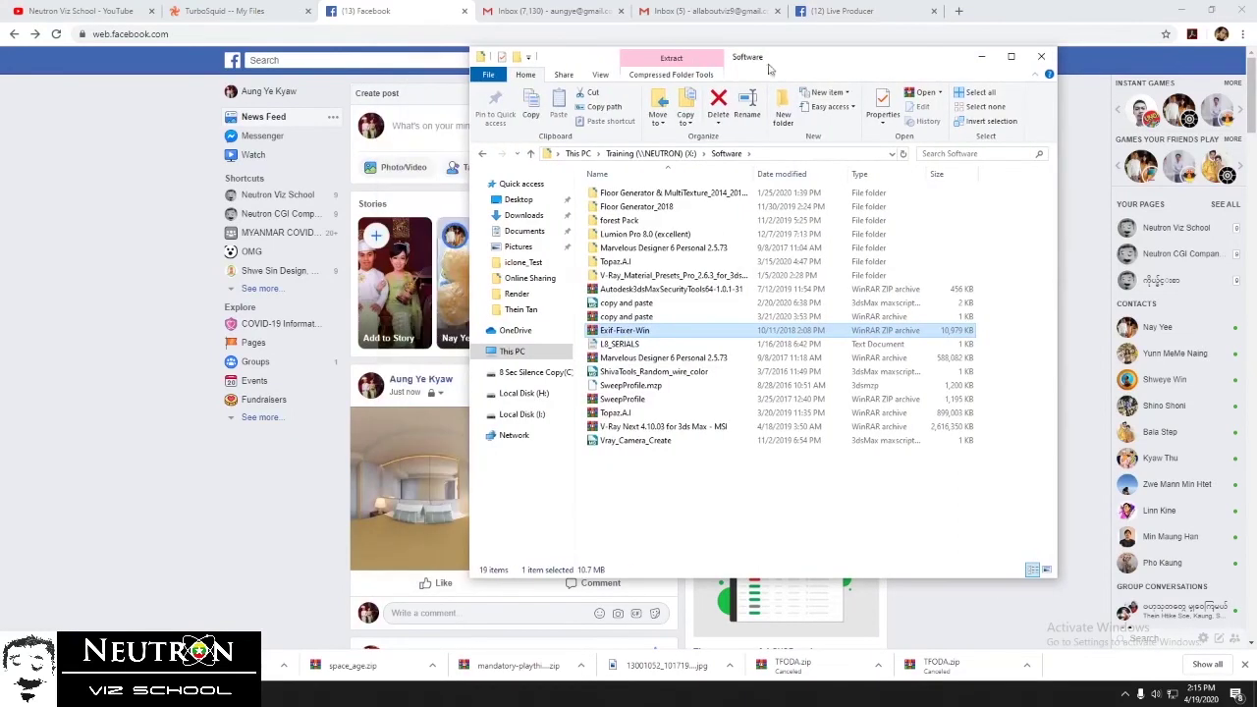
double_click(640, 332)
click(1210, 7)
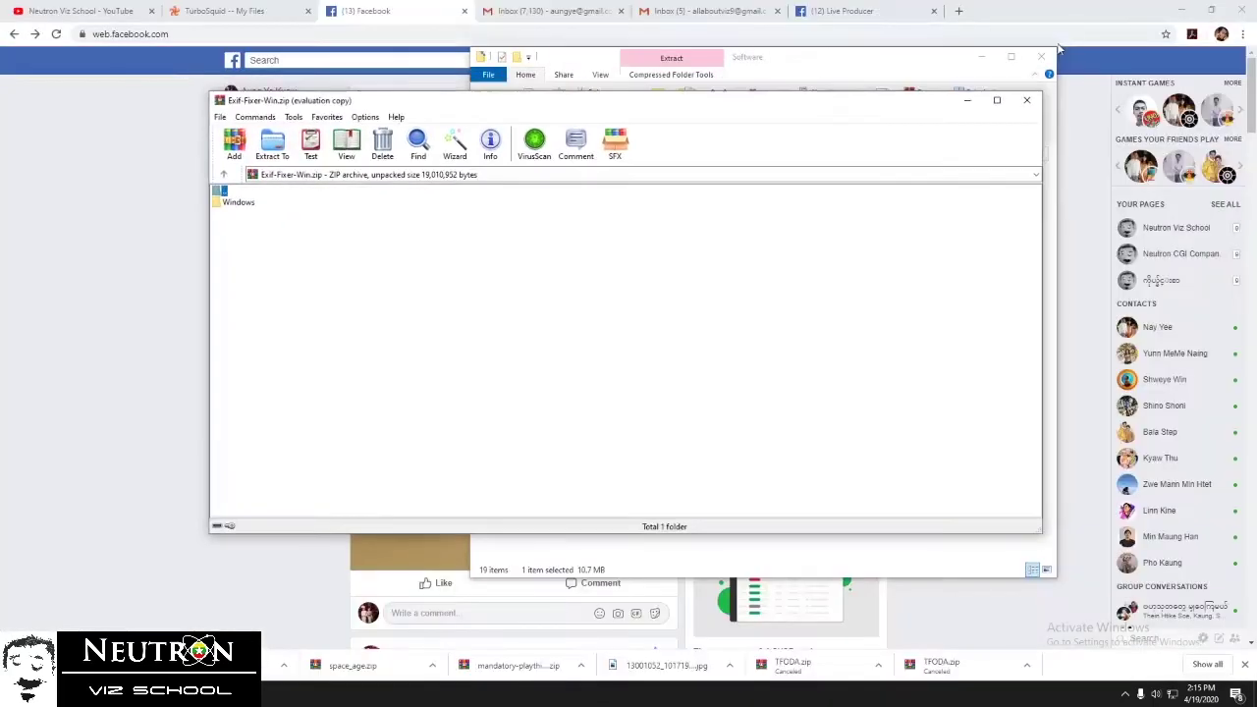
click(725, 266)
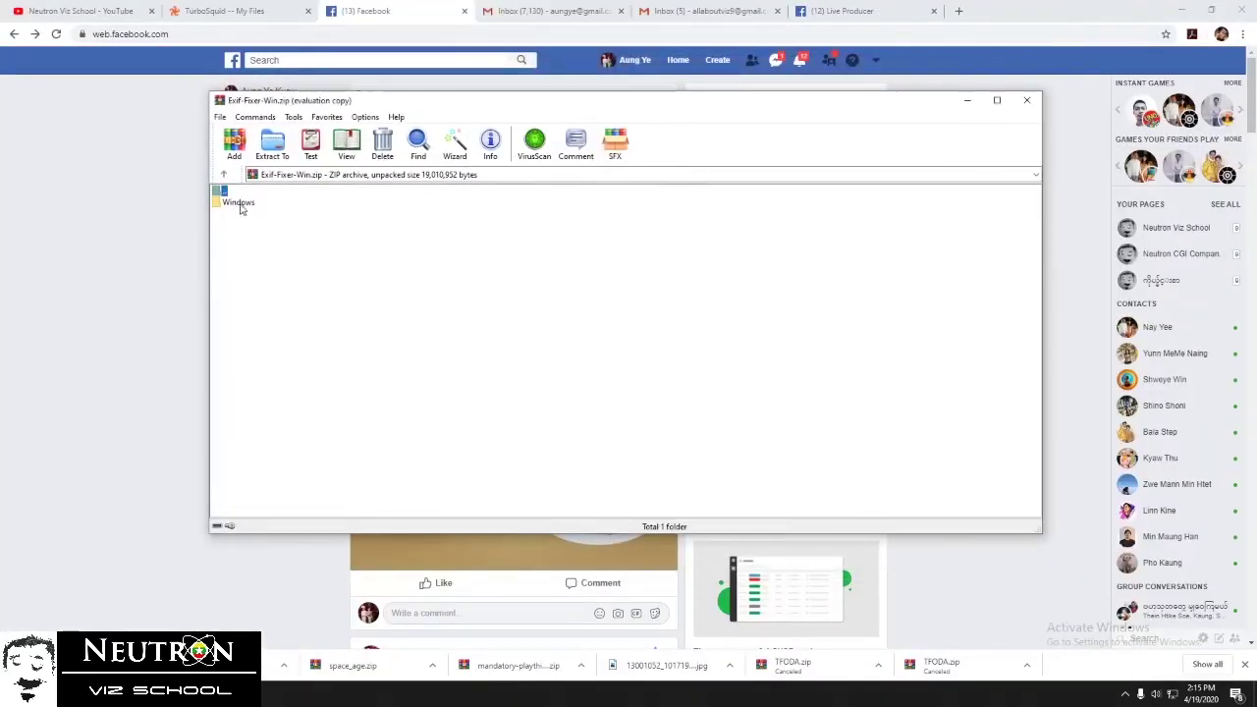
Run Exif Fixer.exe from the archive's Windows folder and minimize the archive window.
double_click(239, 202)
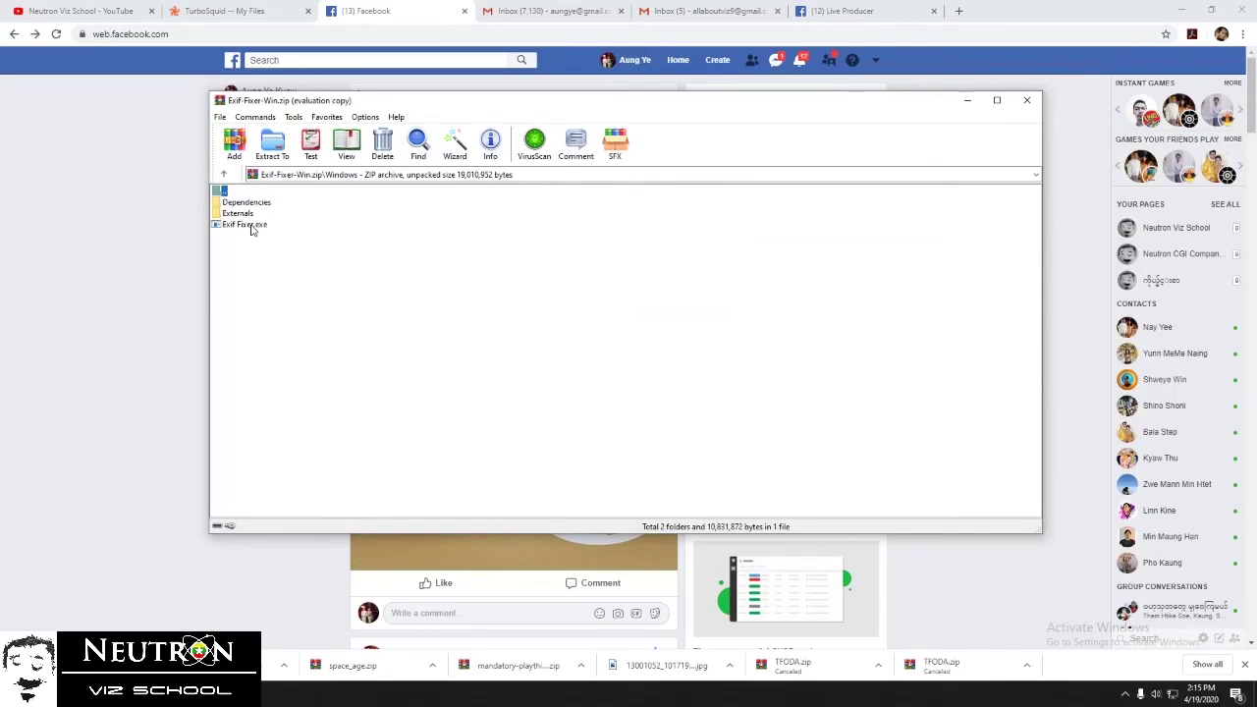
double_click(252, 226)
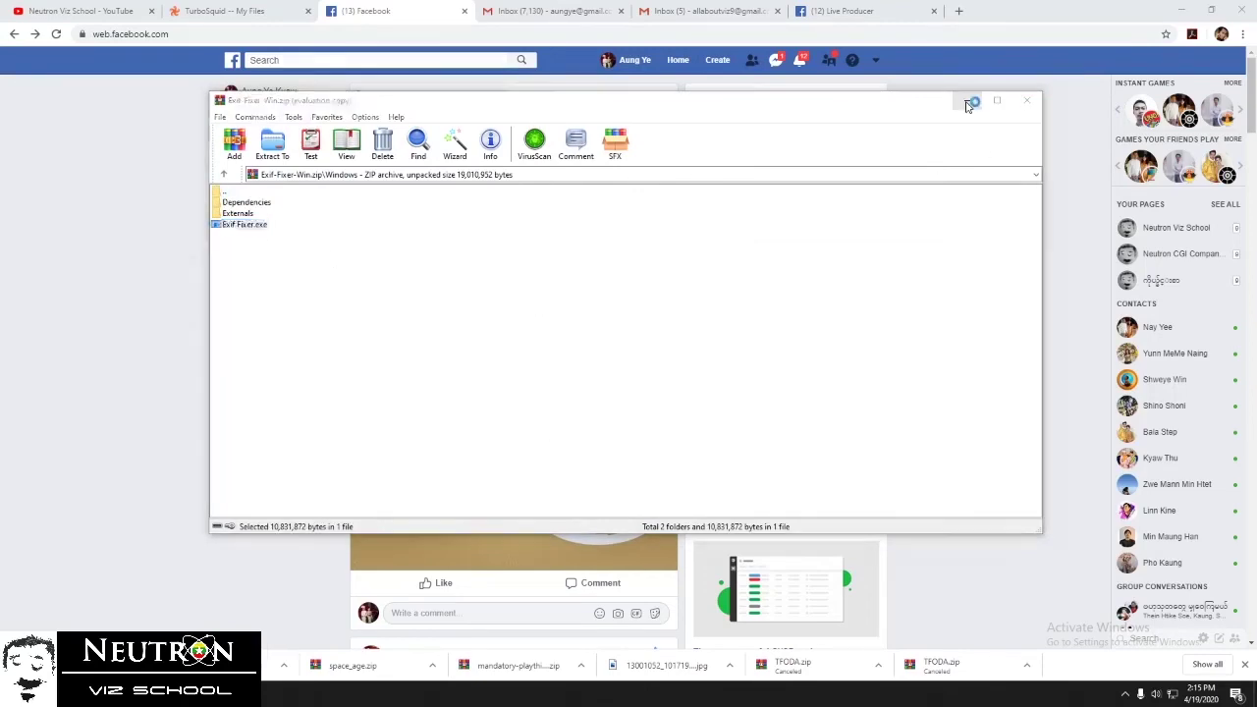
click(968, 102)
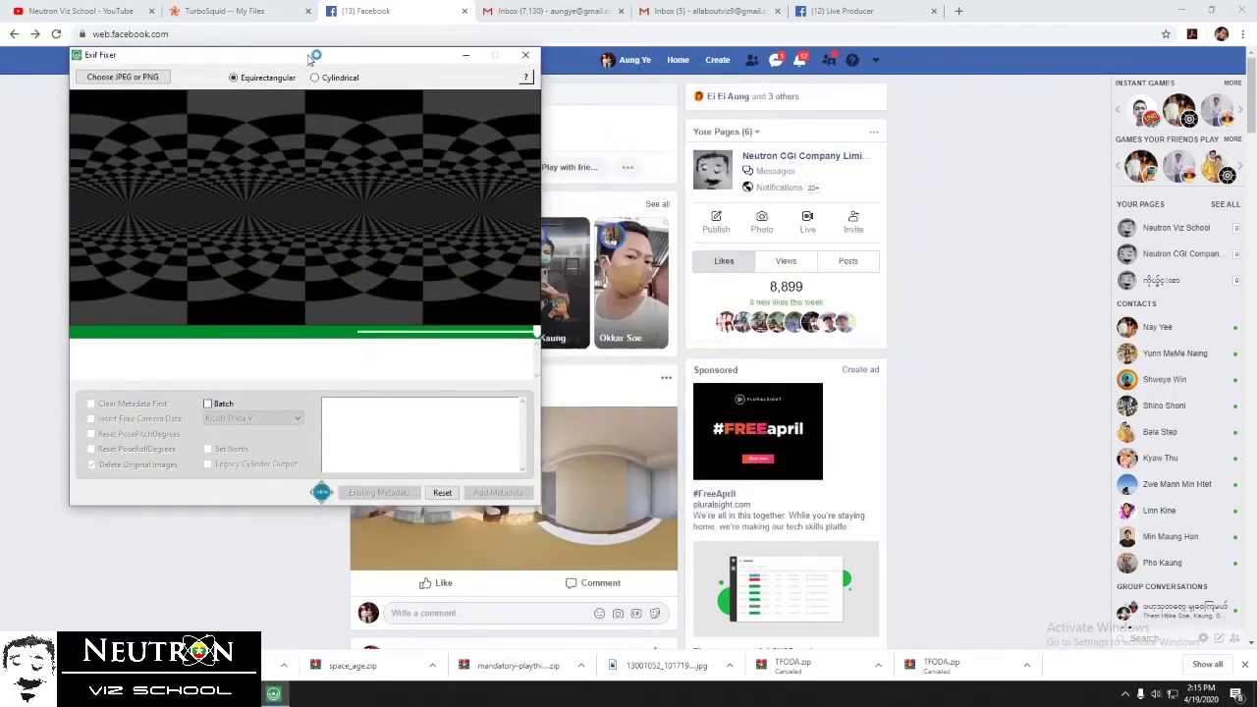
drag(310, 60, 389, 92)
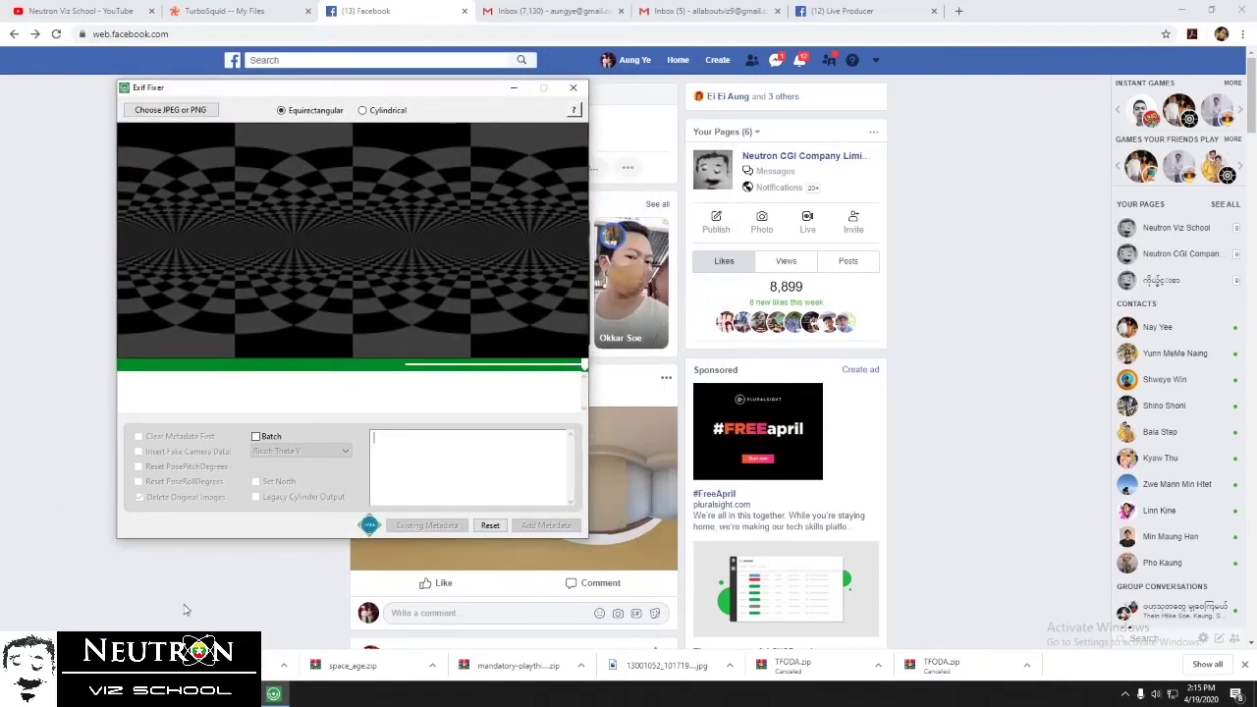
Load the 360_Test panorama from the Desktop into Exif Fixer.
click(171, 111)
click(537, 232)
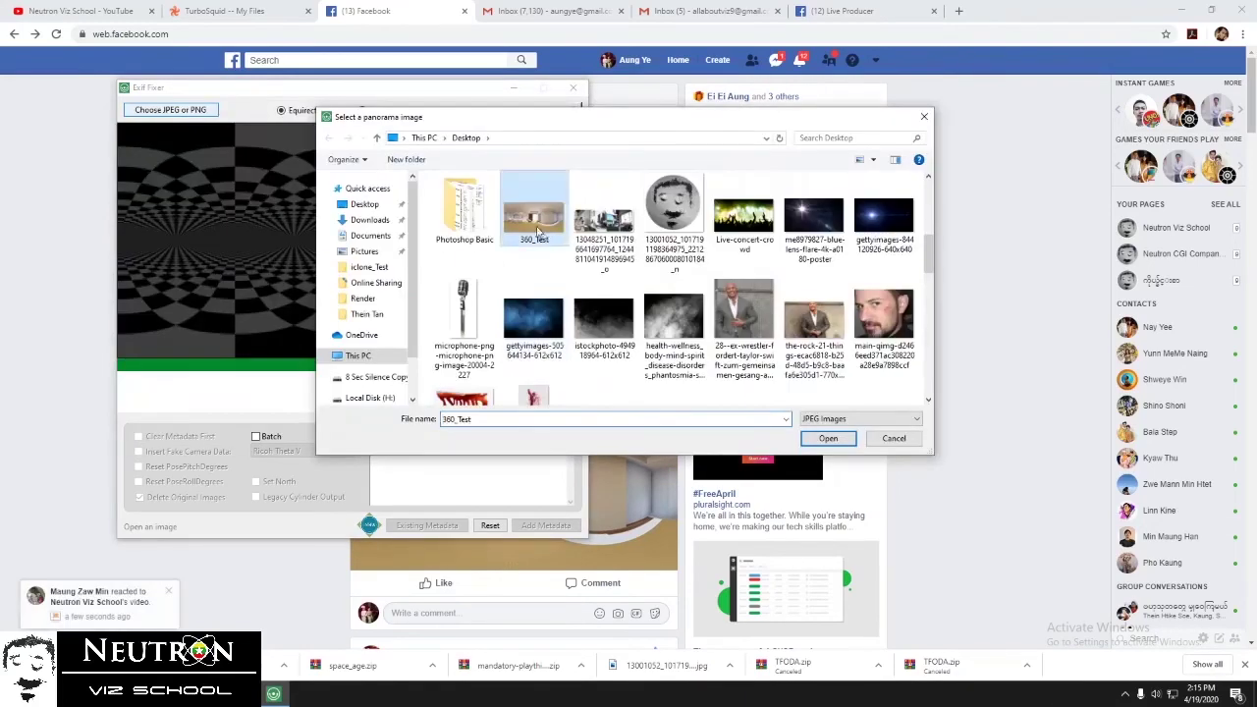
double_click(535, 214)
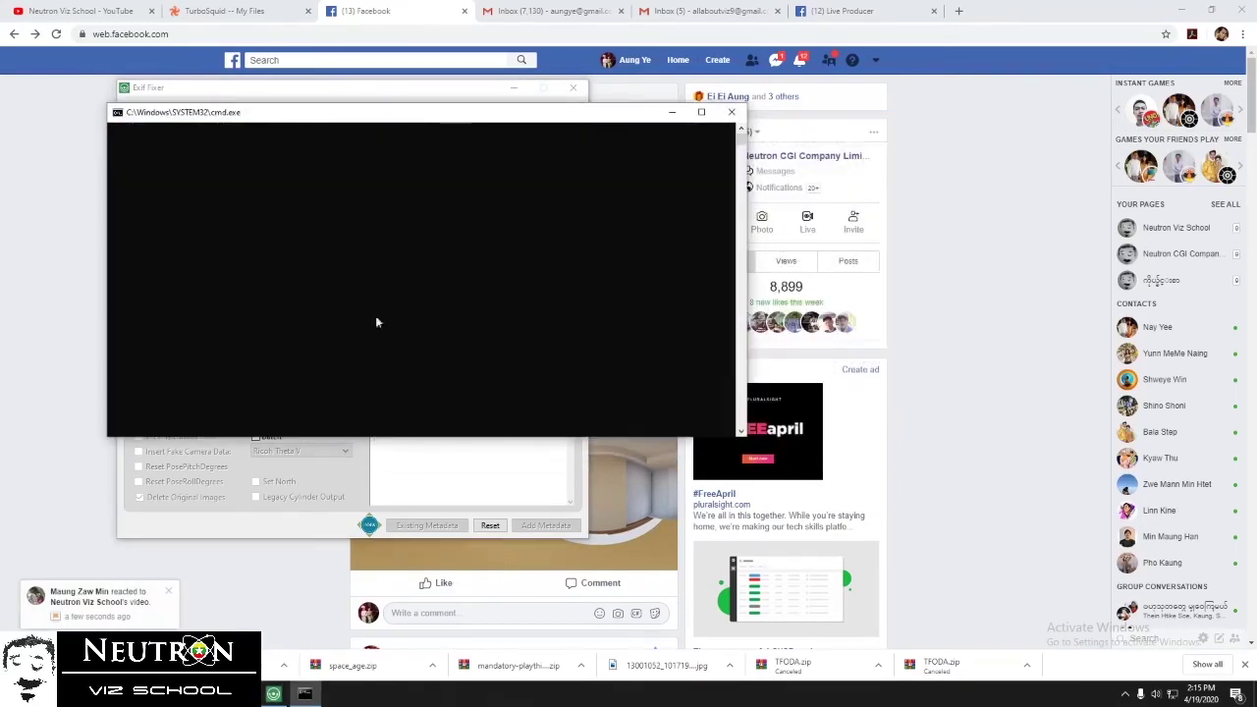
drag(429, 93, 398, 104)
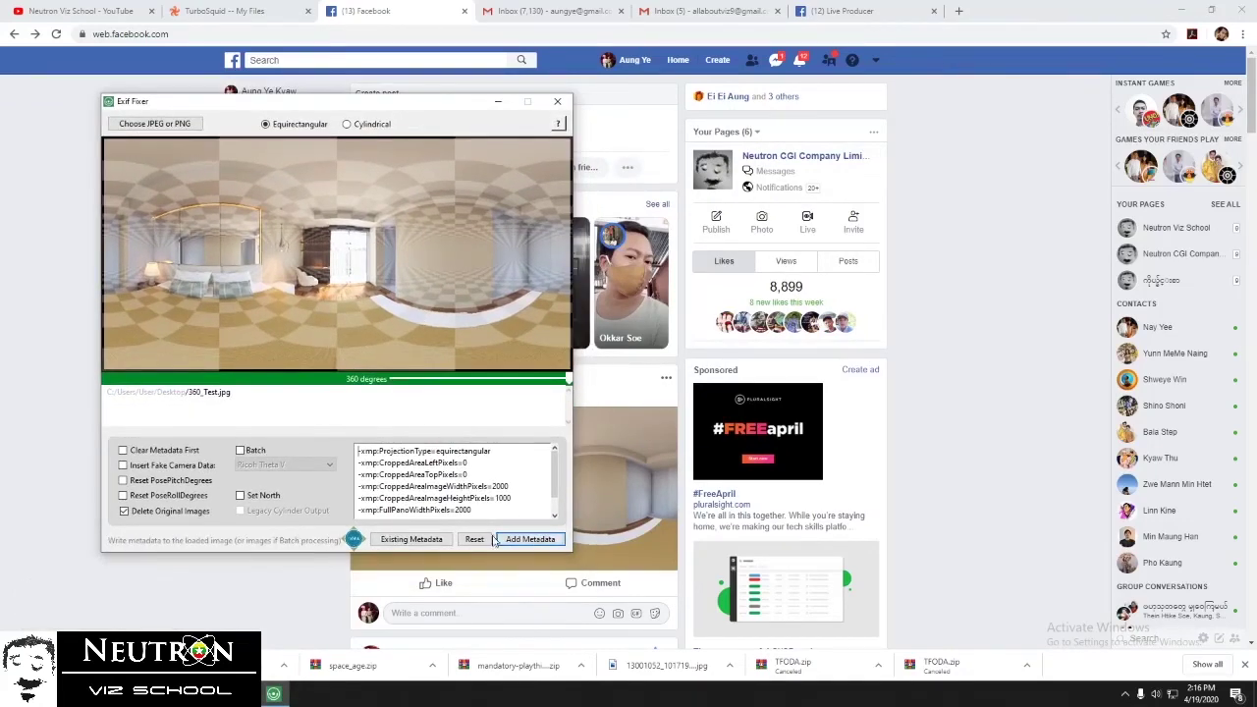
Add the equirectangular panorama metadata to 360_Test.jpg and close Exif Fixer.
click(546, 543)
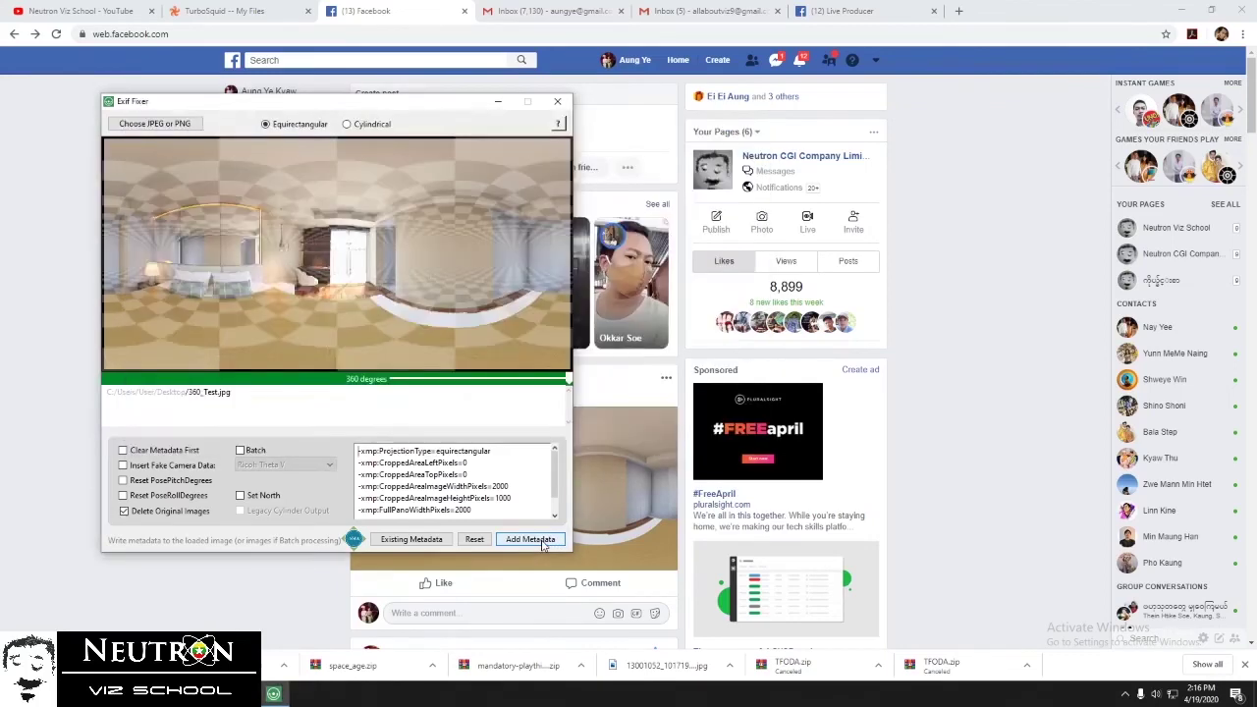
drag(385, 103, 478, 126)
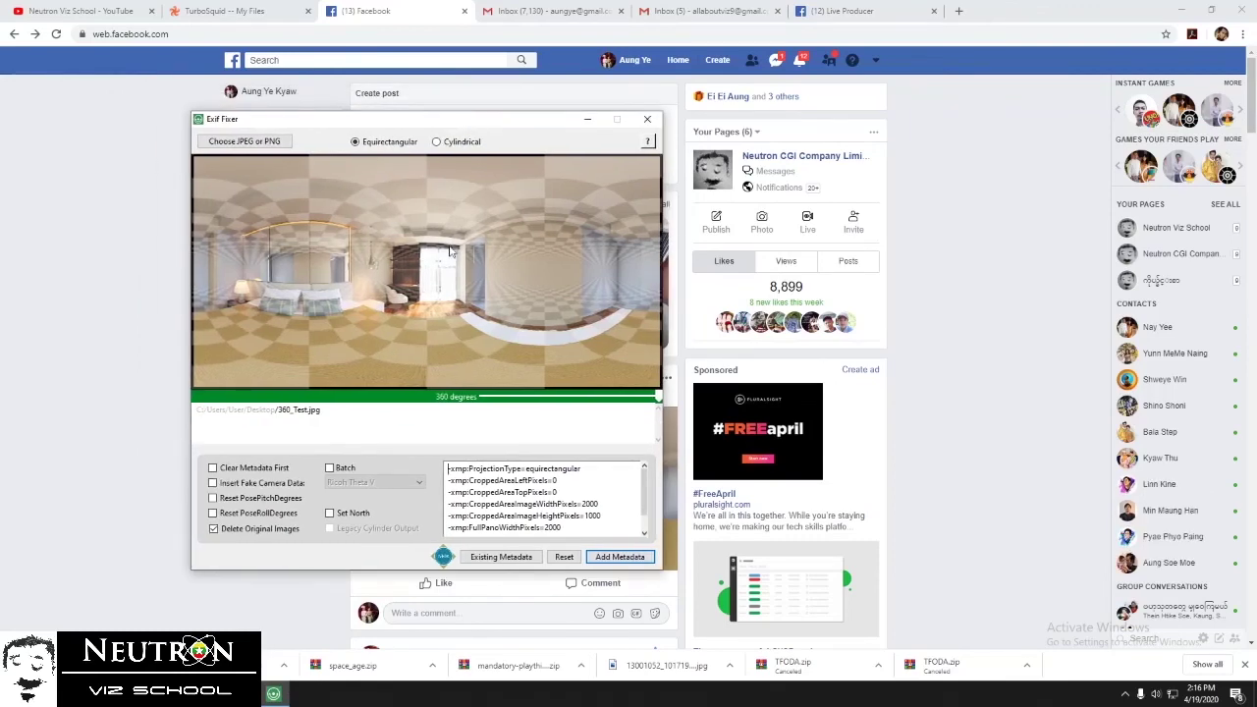
click(648, 120)
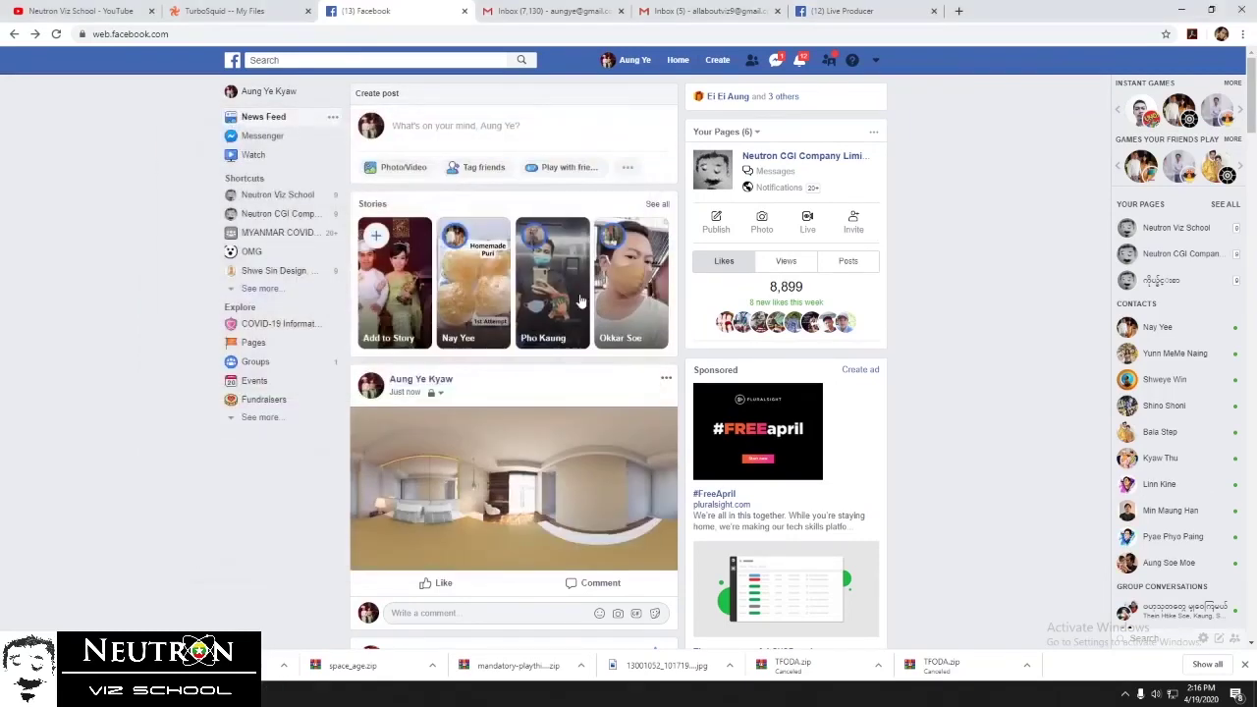
Publish a new Facebook photo post with the 360_Test image from the Desktop.
click(412, 173)
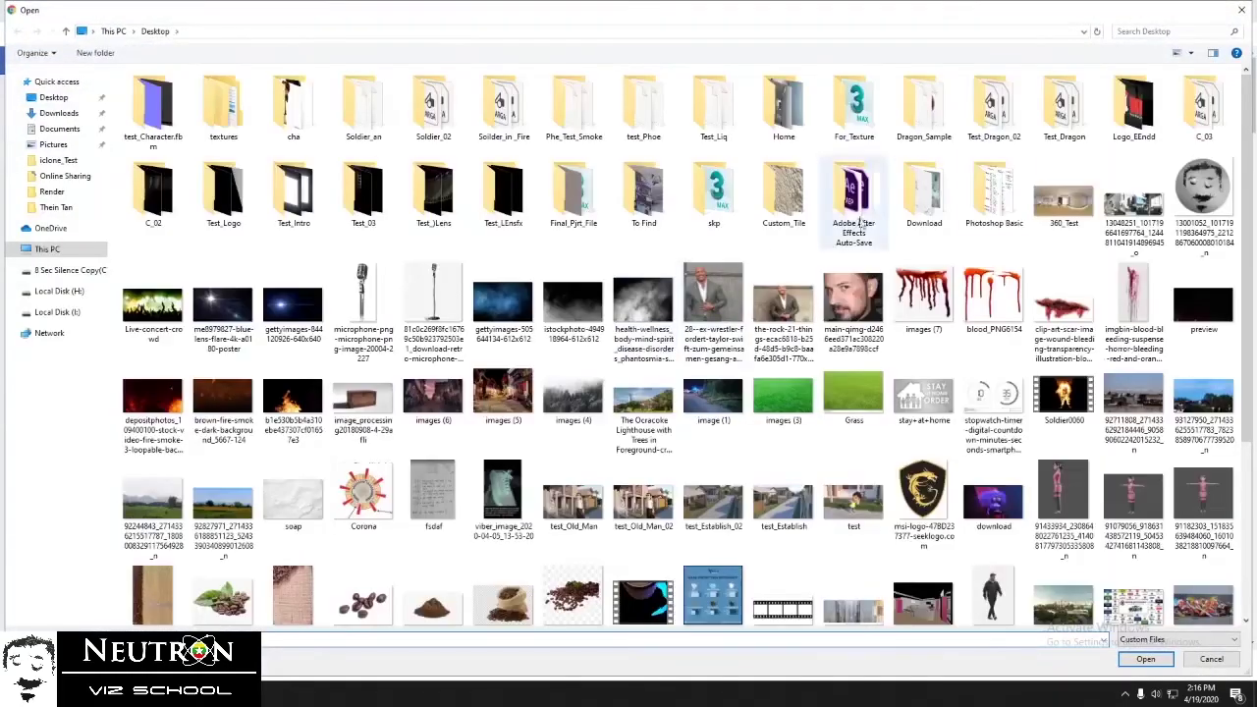
double_click(1063, 205)
click(540, 340)
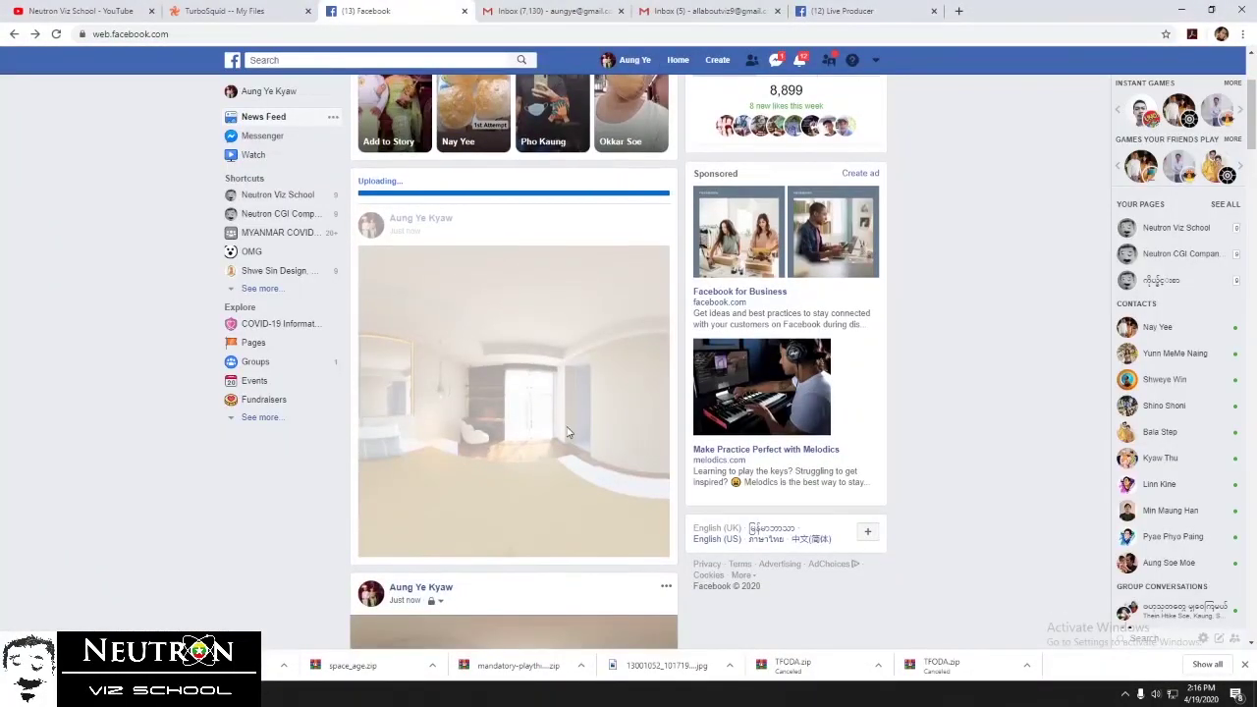
Look around the bedroom in the newly posted interactive 360-degree photo in the Facebook news feed.
scroll(548, 389, down, 1)
scroll(545, 388, up, 1)
scroll(543, 388, down, 1)
drag(543, 388, 393, 349)
drag(628, 355, 392, 285)
drag(590, 320, 412, 359)
drag(579, 261, 491, 334)
drag(622, 347, 502, 317)
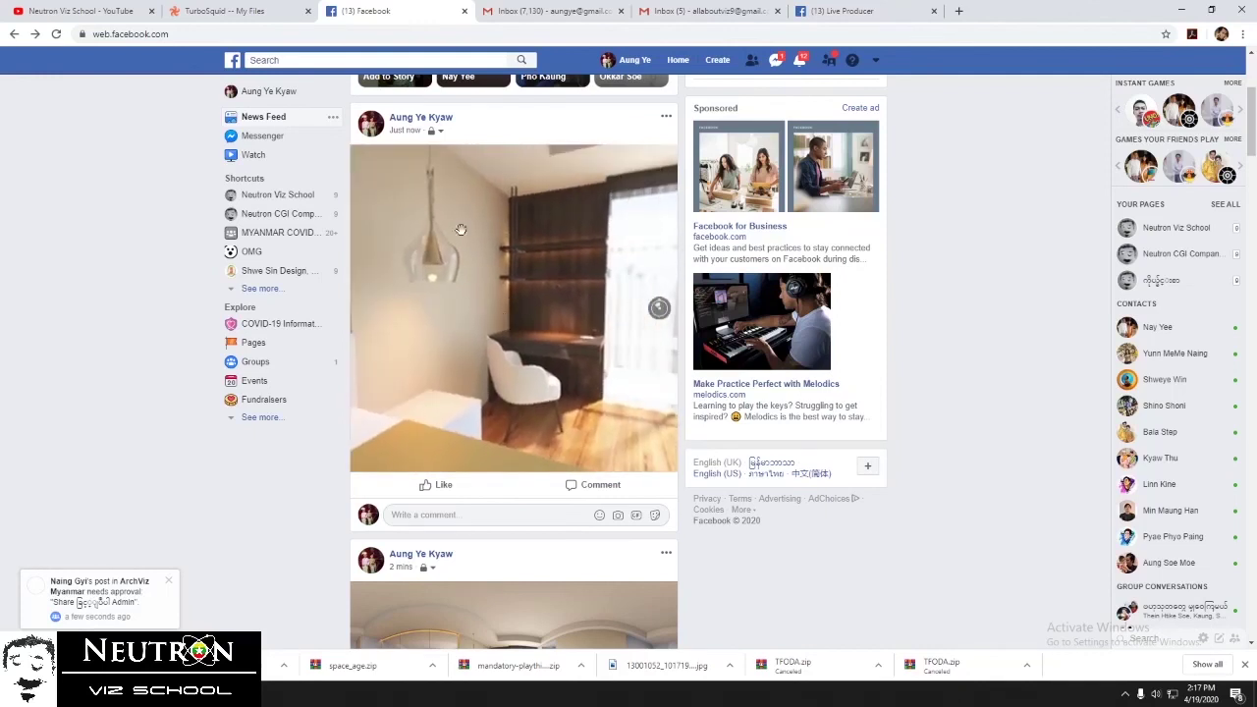